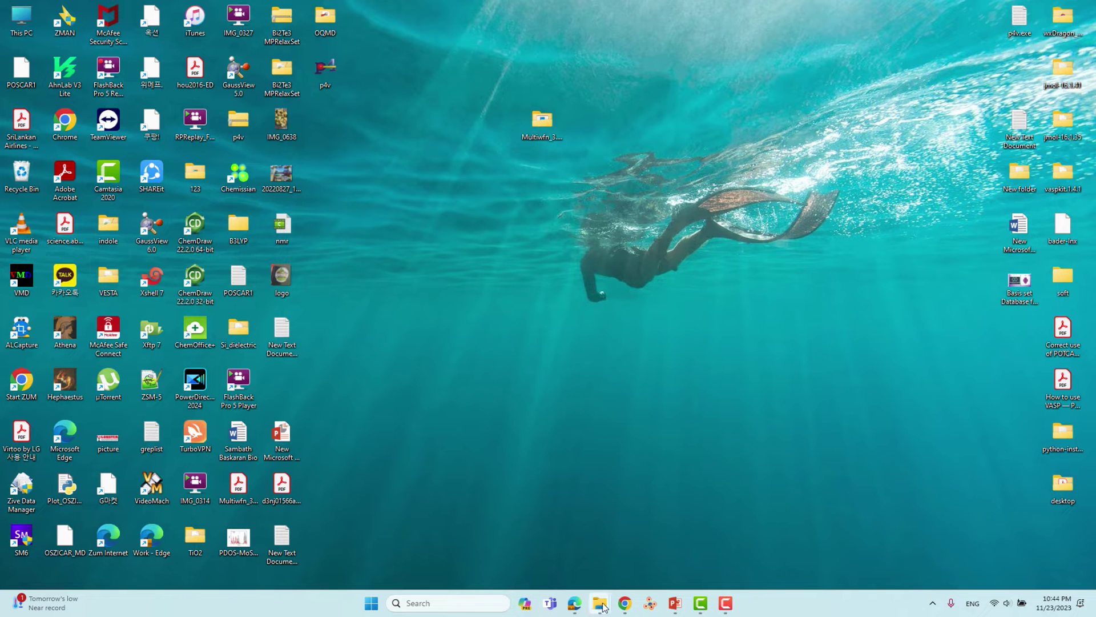
# Bring up the H-NMR folder, open its geo-opt-Py subfolder and delete the v1 folder inside
pyautogui.moveTo(604, 607)
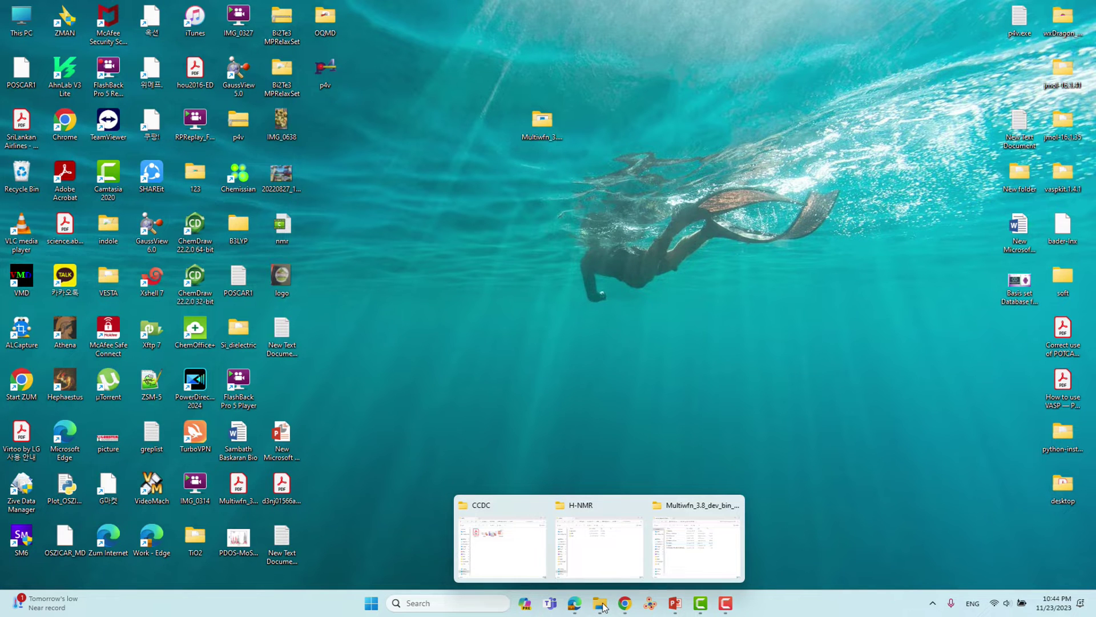
pyautogui.click(603, 557)
pyautogui.click(741, 95)
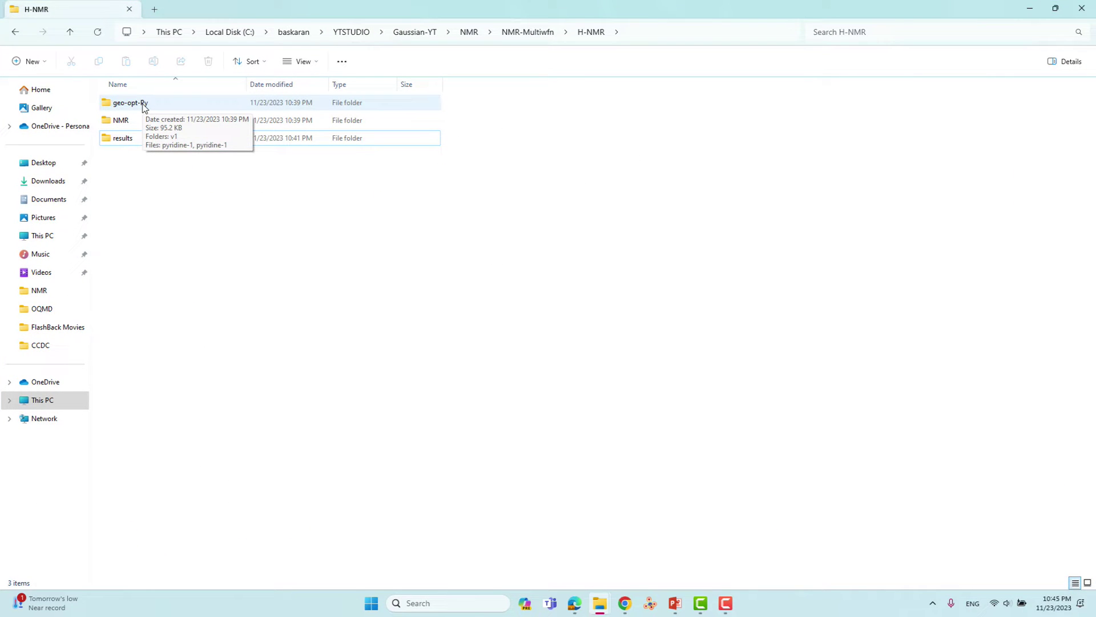
pyautogui.doubleClick(144, 106)
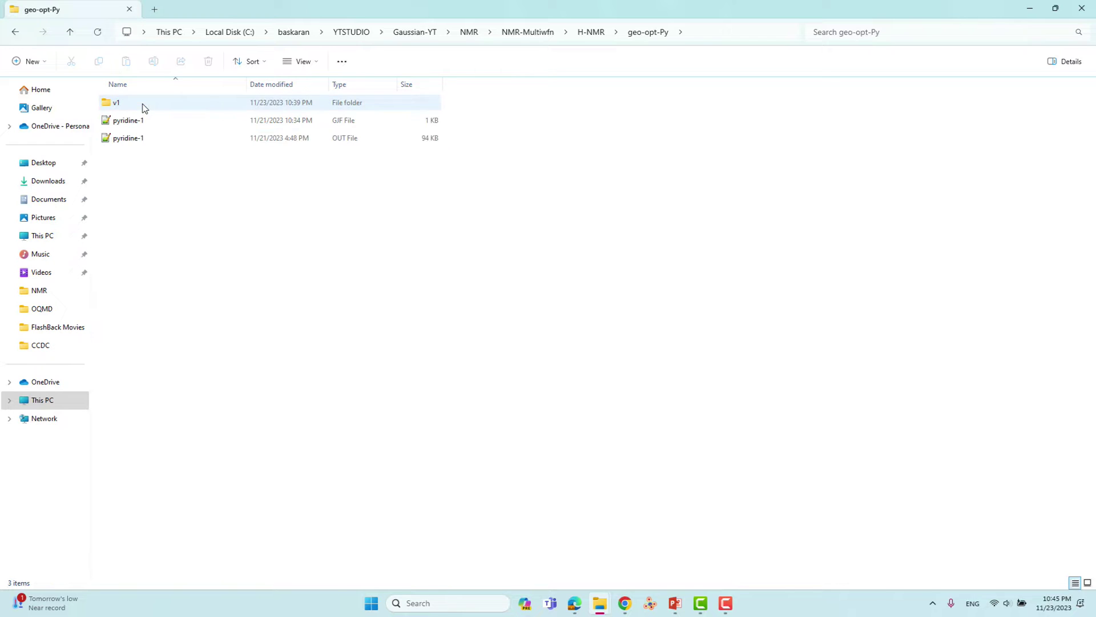
pyautogui.click(122, 107)
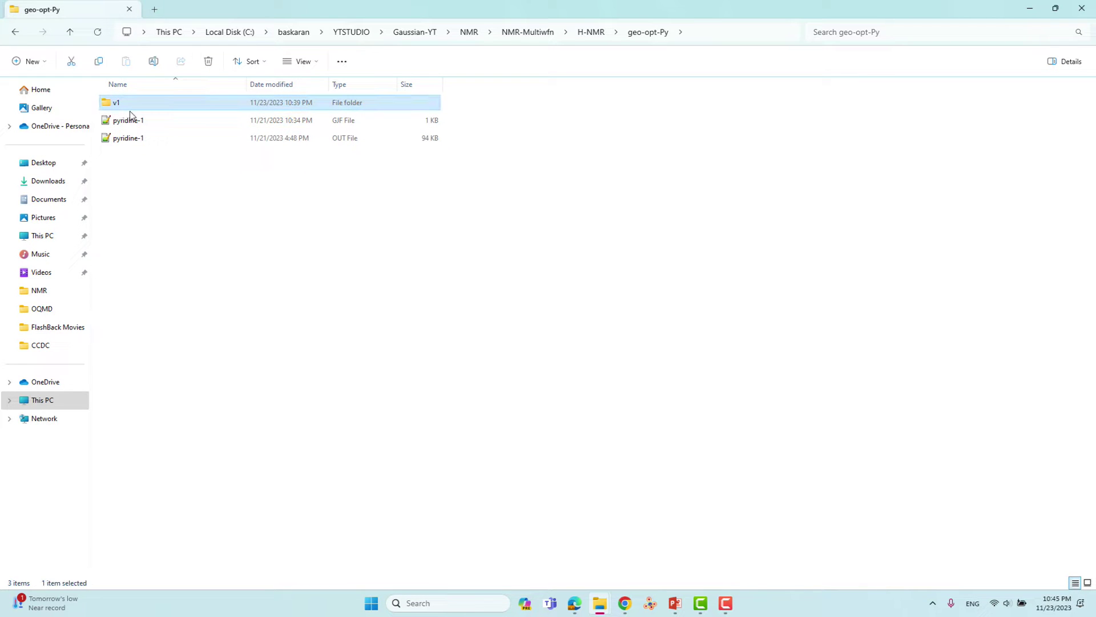
pyautogui.press('Delete')
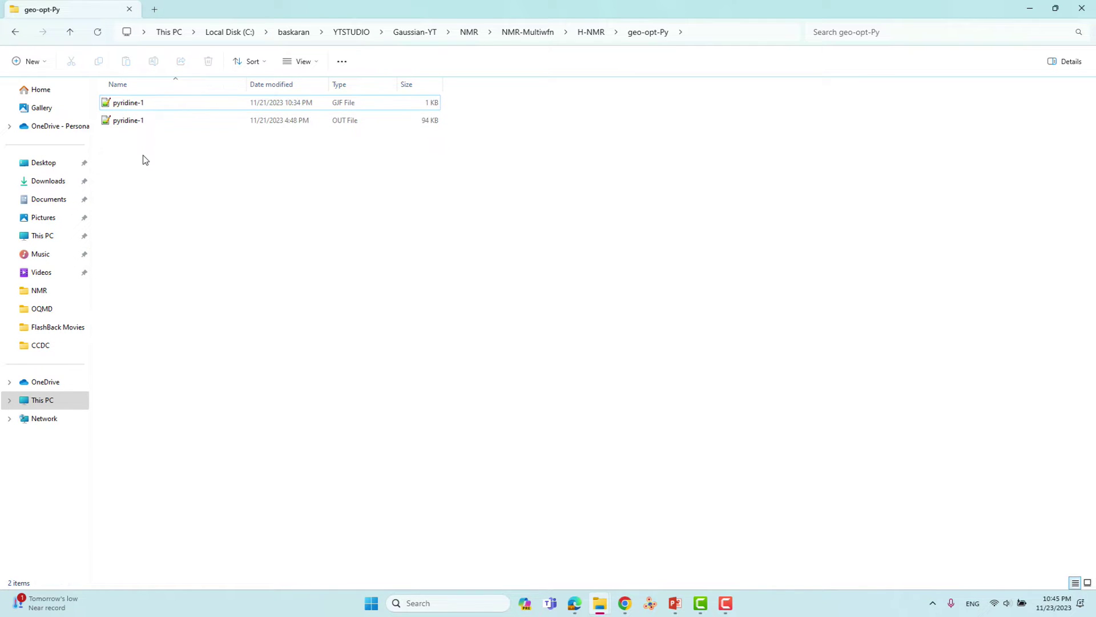
# Open the pyridine-1 GJF input file from geo-opt-Py in Notepad++
pyautogui.click(129, 106)
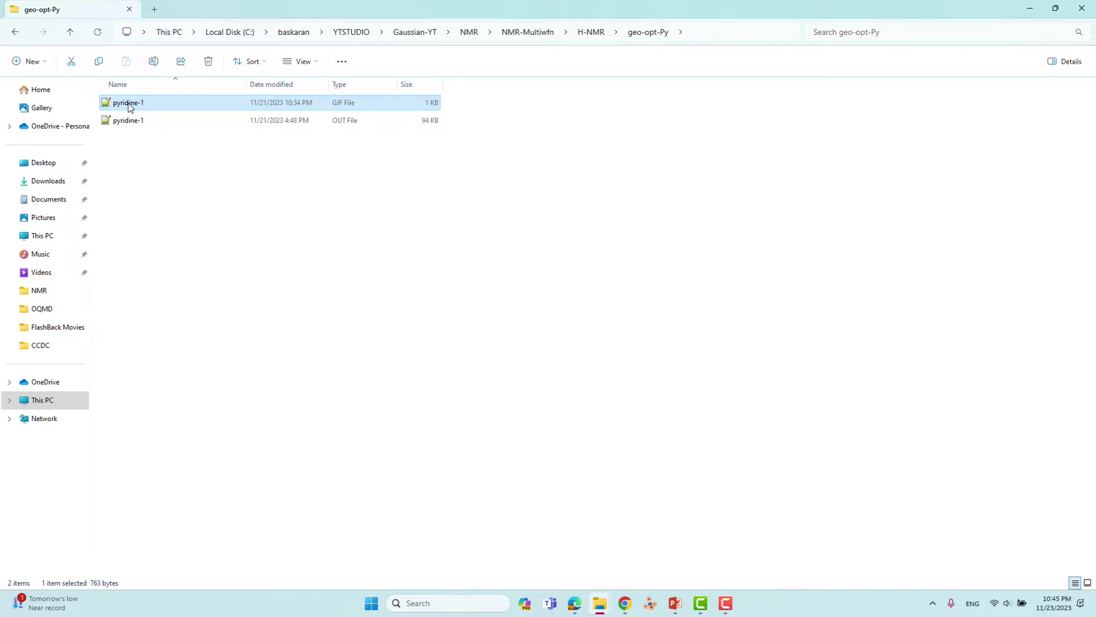
pyautogui.rightClick(130, 107)
pyautogui.click(194, 290)
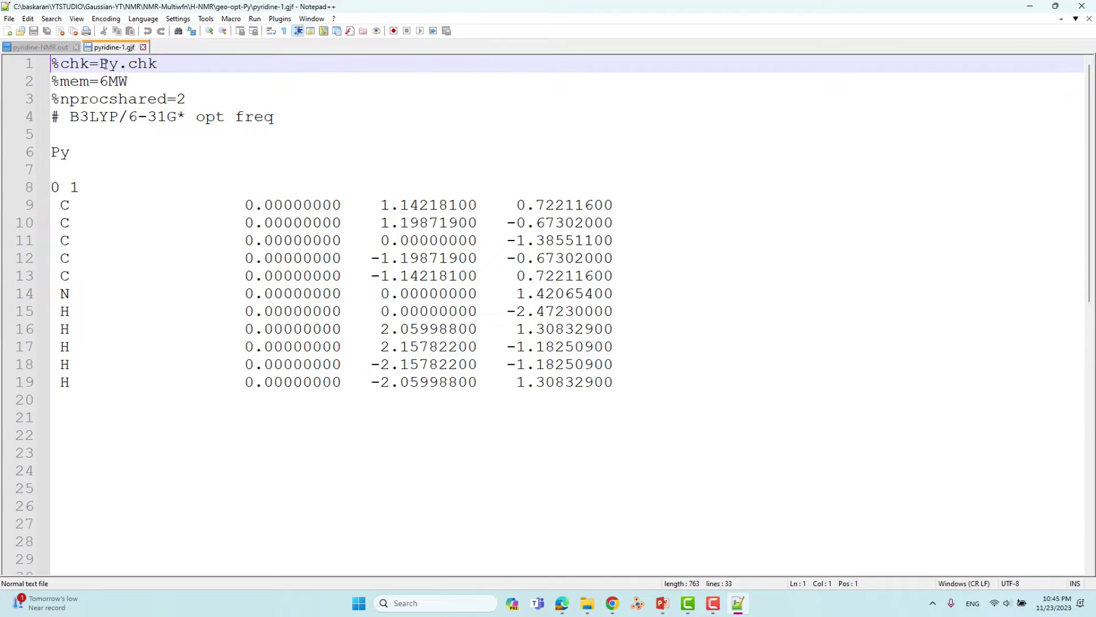
# Examine the memory and processor lines and the route line's method, basis set and job keywords in pyridine-1.gjf
pyautogui.moveTo(53, 81); pyautogui.dragTo(206, 97)
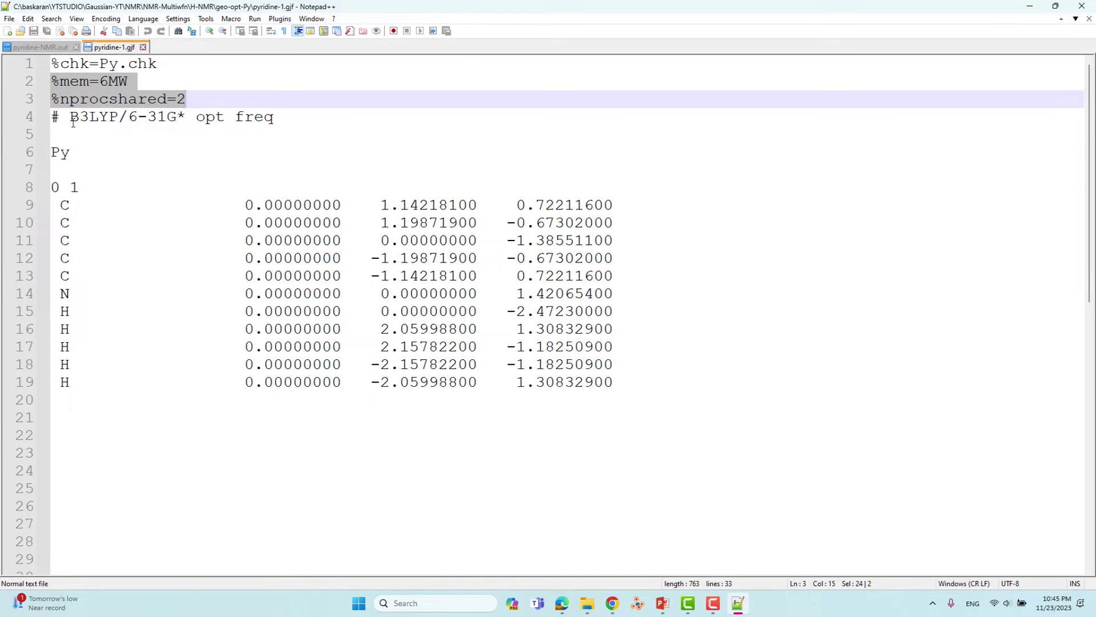
pyautogui.moveTo(51, 116); pyautogui.dragTo(281, 115)
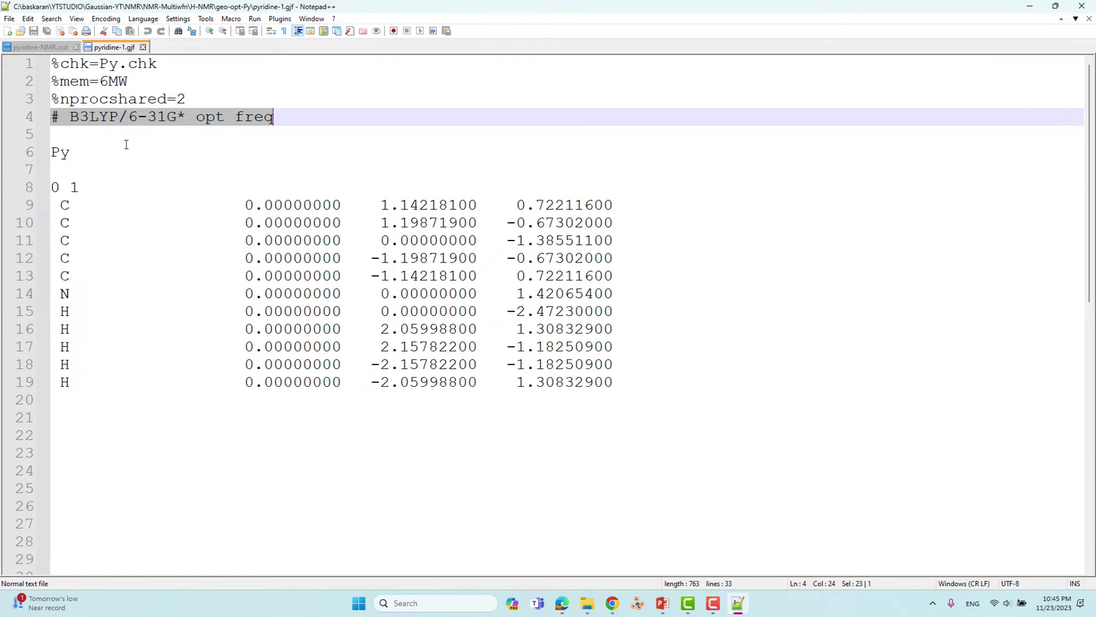
pyautogui.click(128, 117)
pyautogui.moveTo(131, 117); pyautogui.dragTo(186, 116)
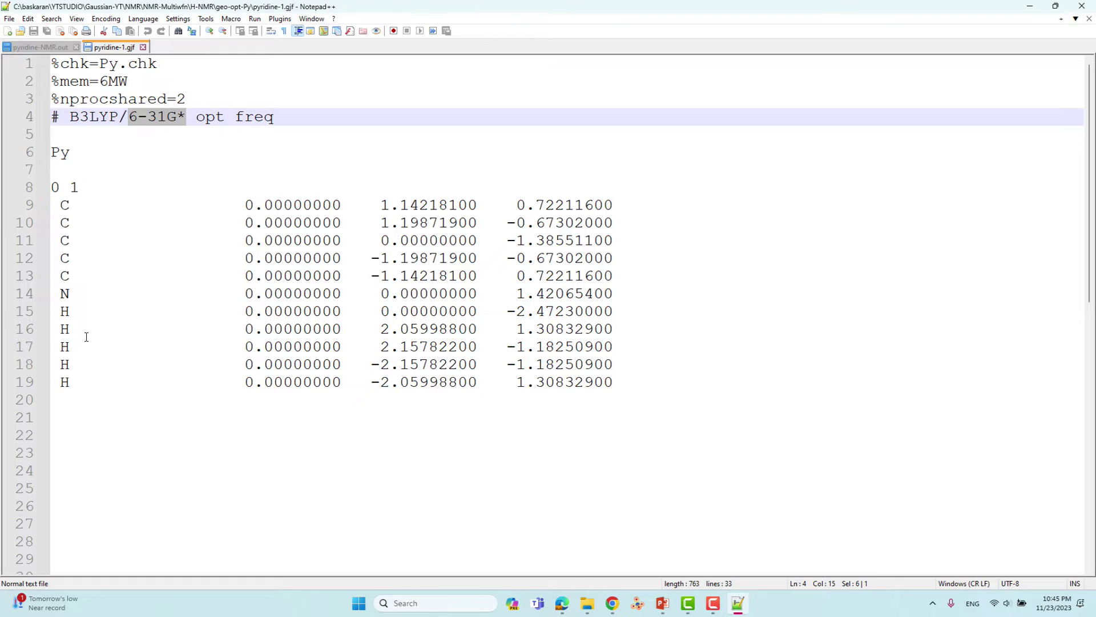
pyautogui.click(200, 124)
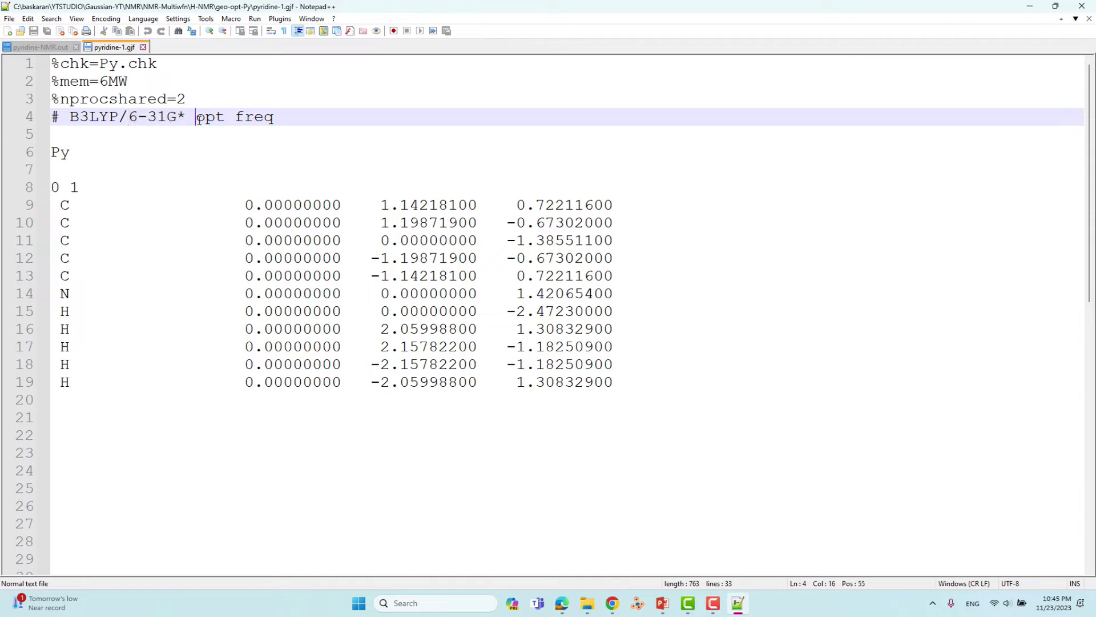
pyautogui.moveTo(197, 117); pyautogui.dragTo(278, 119)
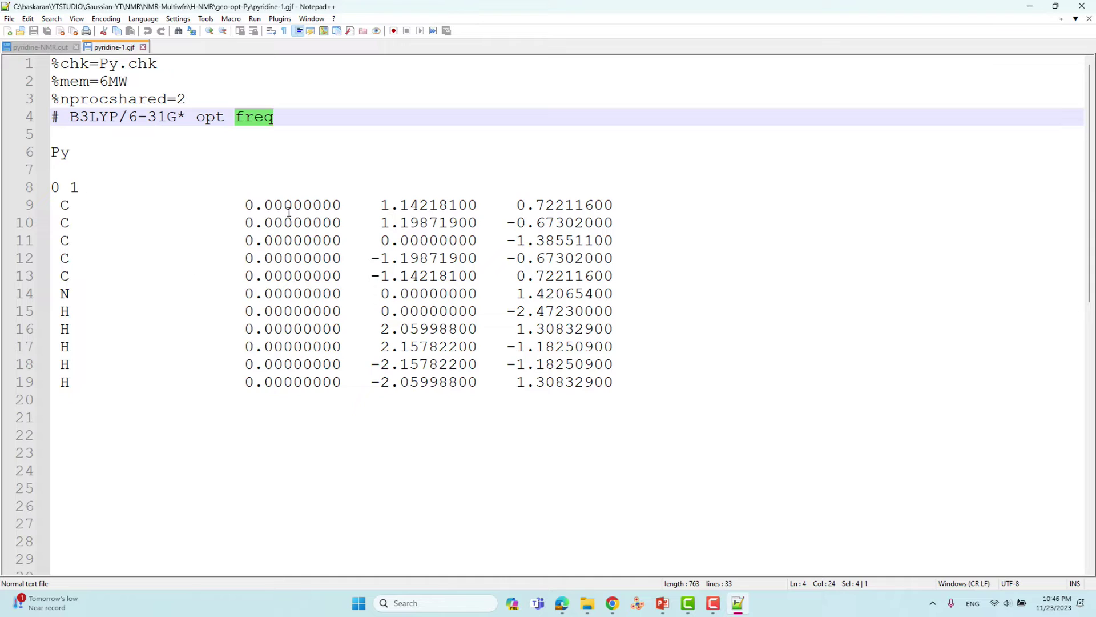
pyautogui.click(221, 118)
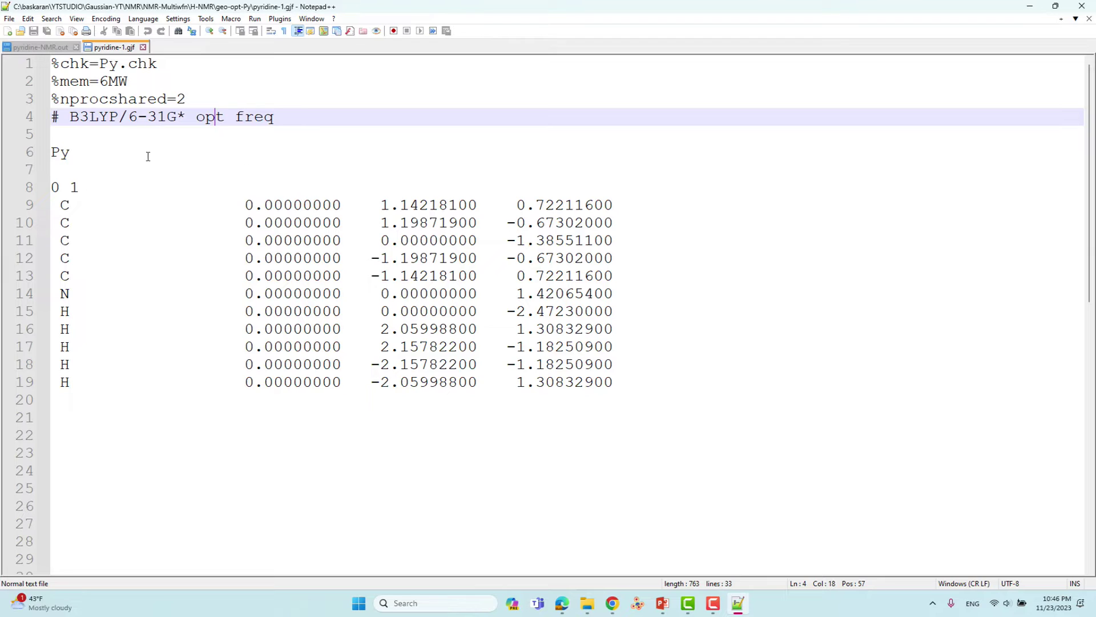
# Examine the title, blank lines, charge, multiplicity and atomic coordinates of the pyridine input, and minimize the text editor
pyautogui.click(61, 133)
pyautogui.click(68, 156)
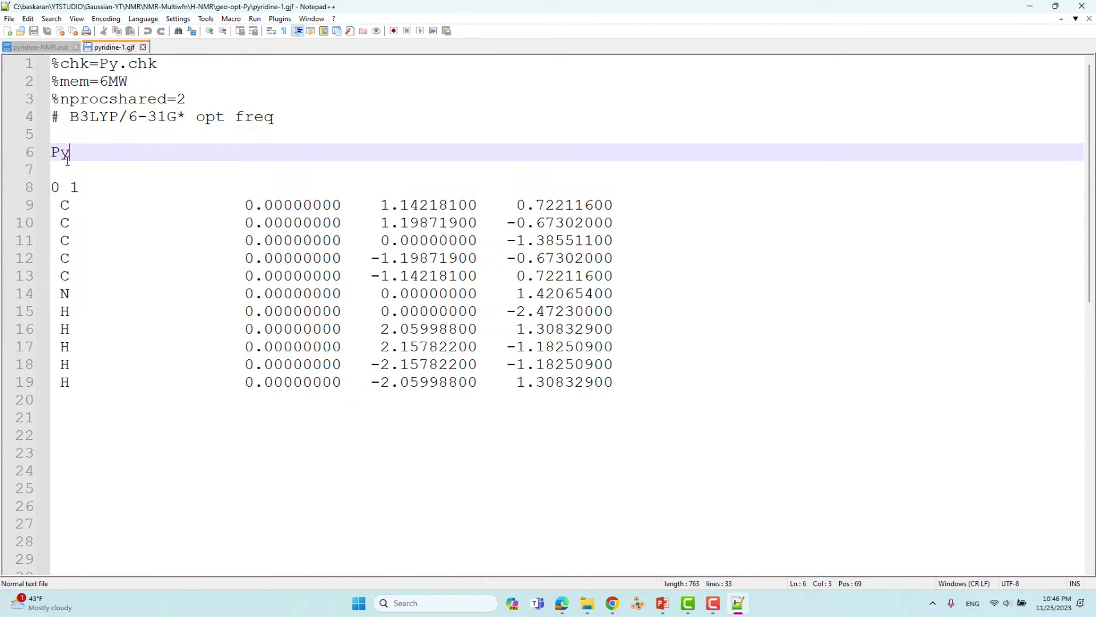
pyautogui.moveTo(68, 155); pyautogui.dragTo(52, 157)
pyautogui.click(55, 170)
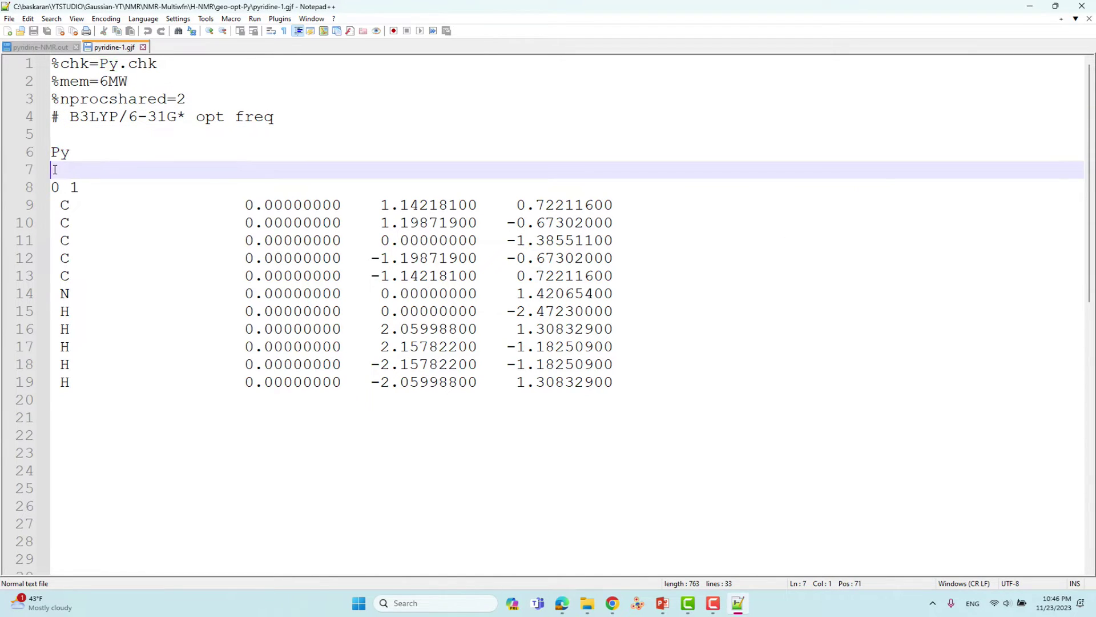
pyautogui.doubleClick(57, 188)
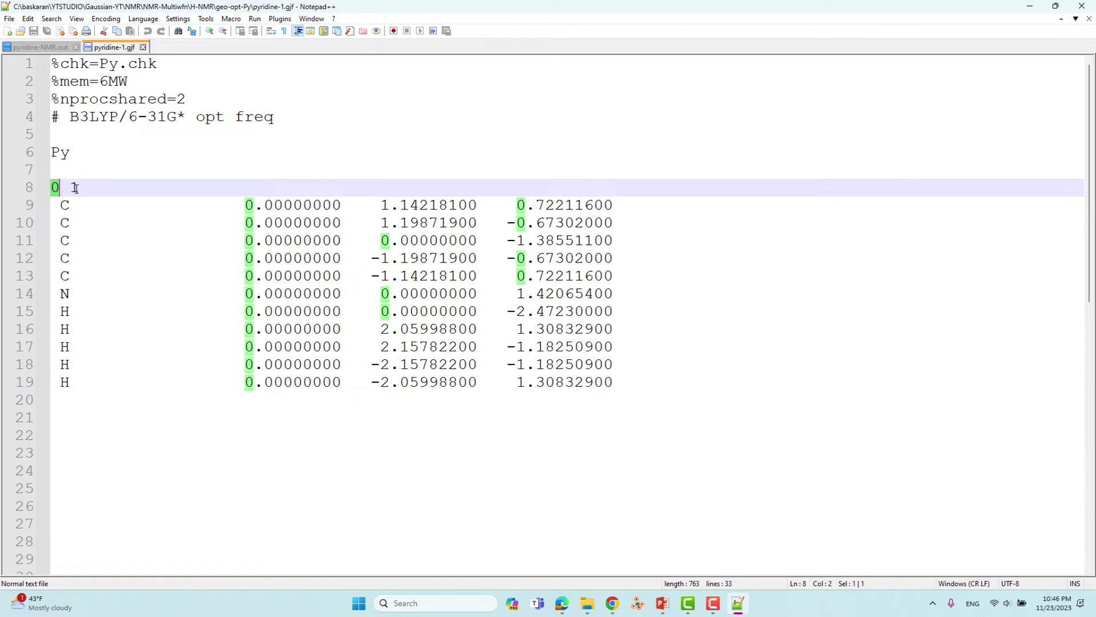
pyautogui.click(75, 187)
pyautogui.hotkey('shift', 'Left')
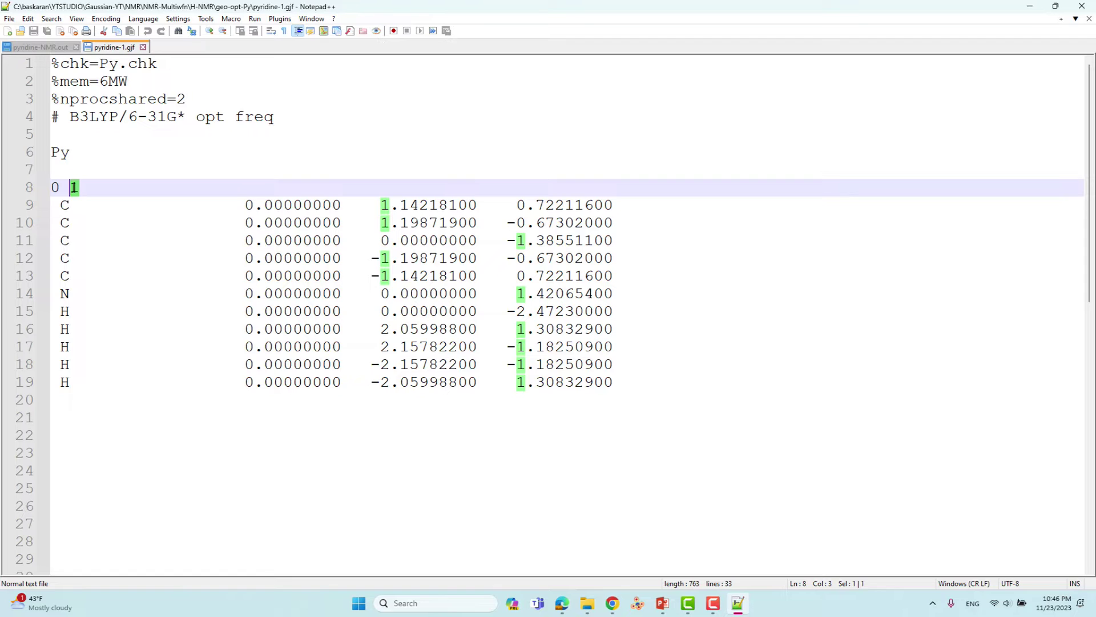
pyautogui.moveTo(52, 204); pyautogui.dragTo(635, 381)
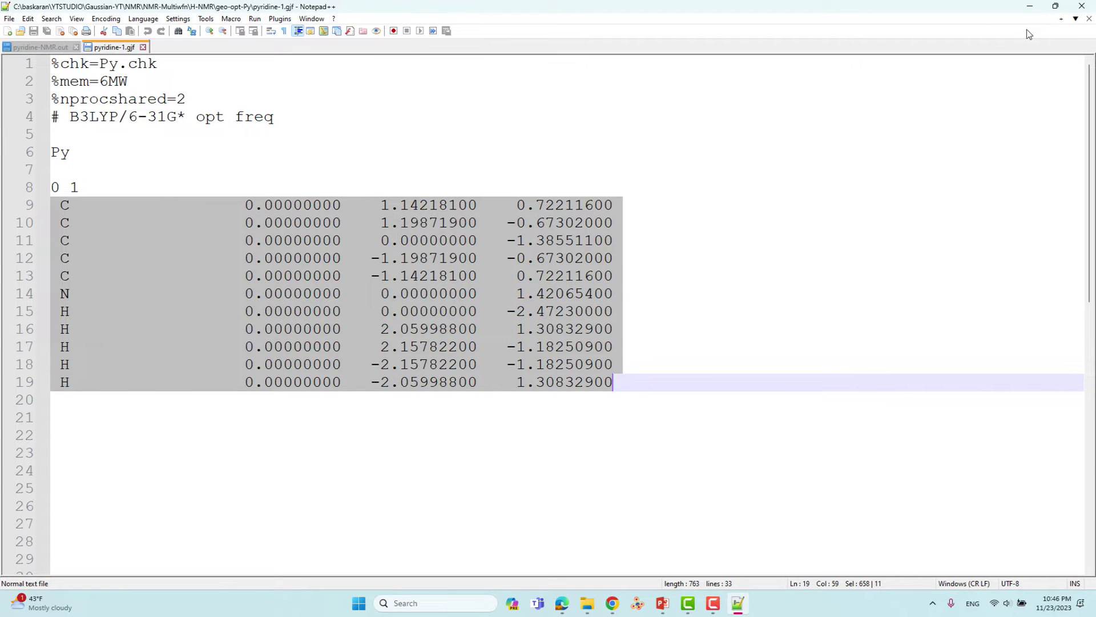
pyautogui.click(1030, 5)
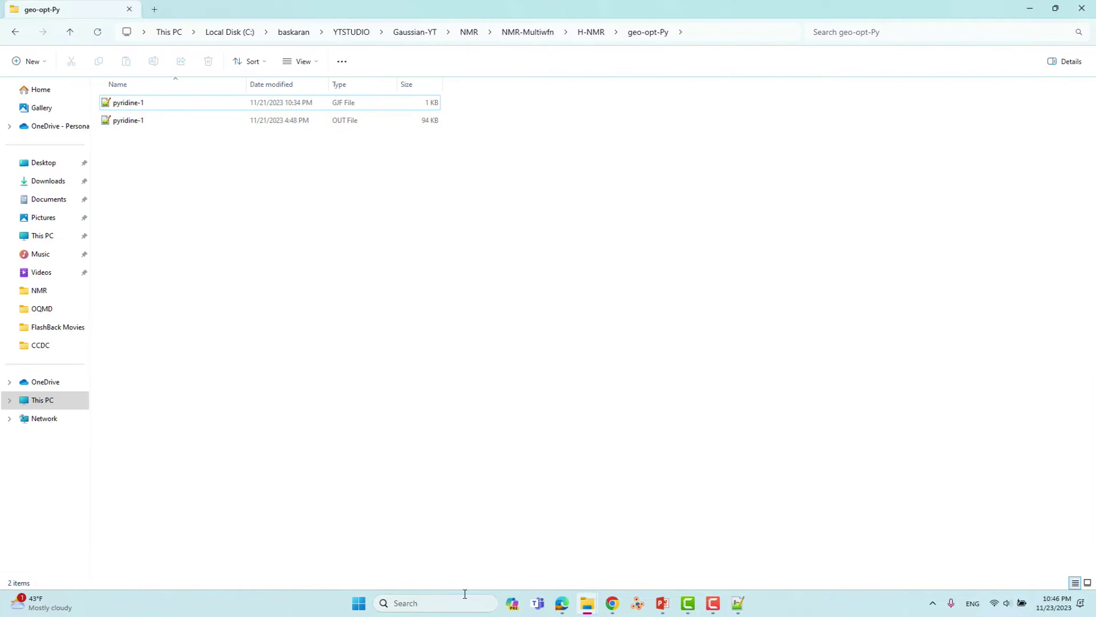
# Search for GaussView, launch it and dismiss the startup tips
pyautogui.click(448, 597)
pyautogui.write('g')
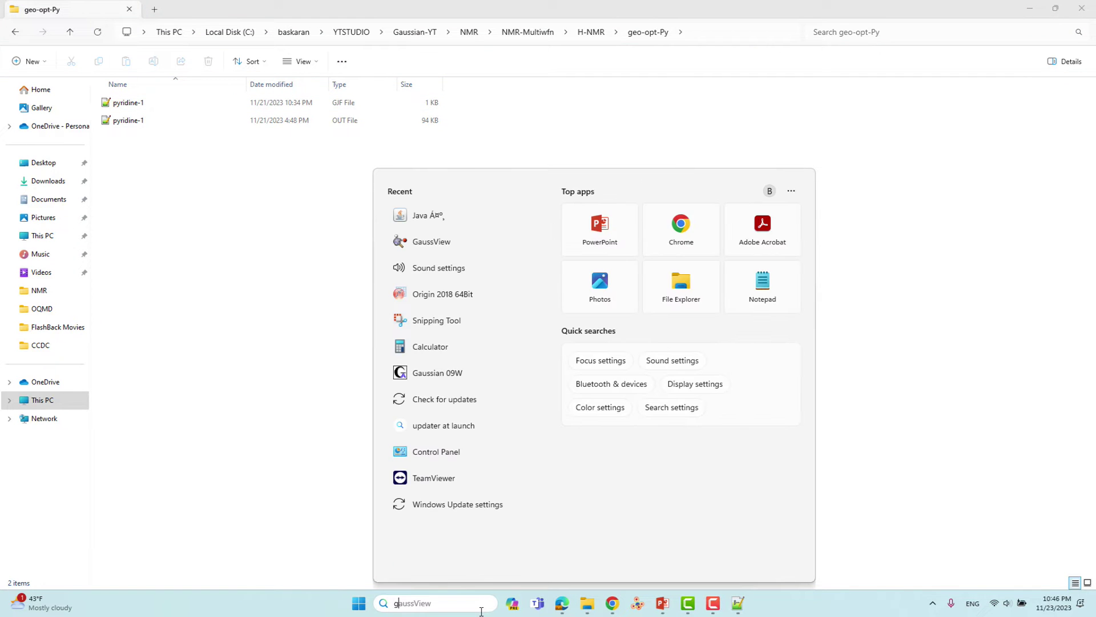
pyautogui.write('aus')
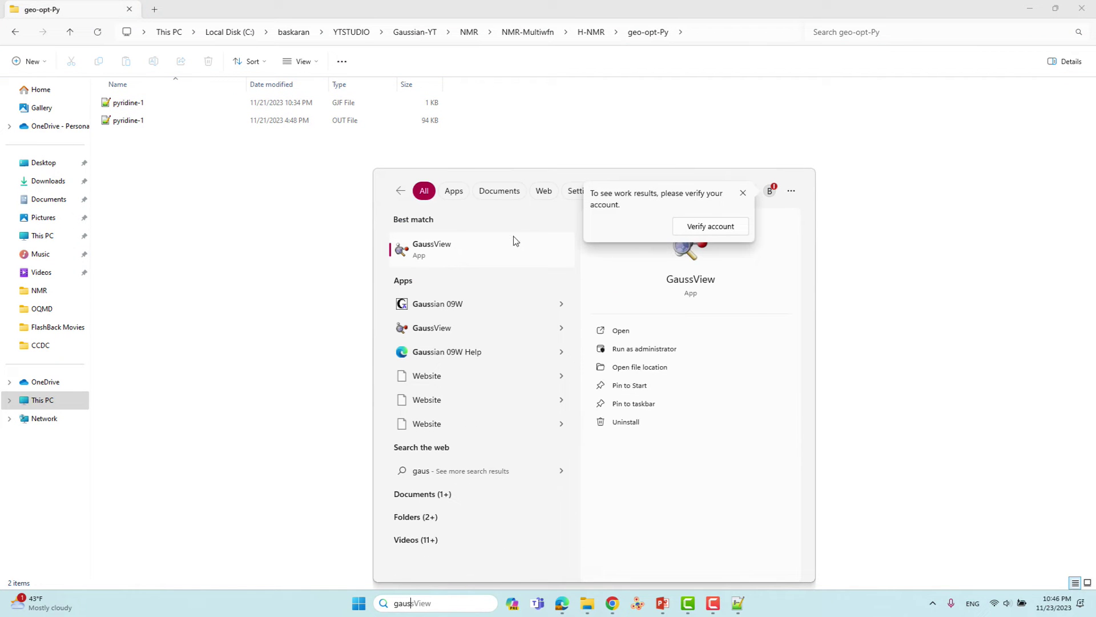
pyautogui.click(452, 242)
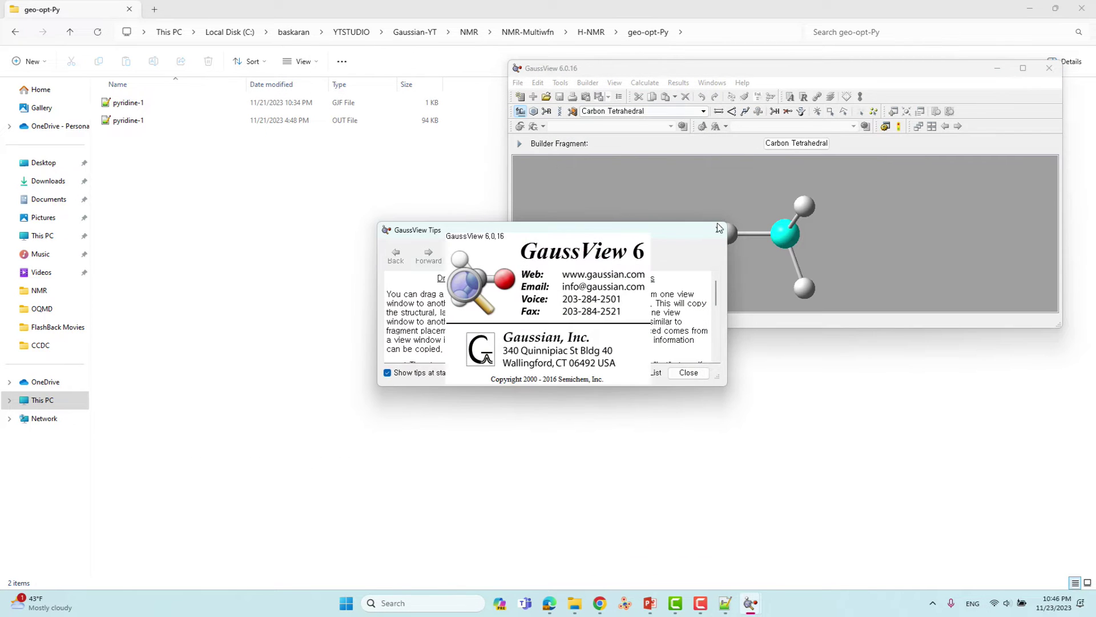
pyautogui.click(718, 230)
# Load the pyridine-1 GJF file into GaussView, inspect the starting structure with the ring facing forward, and close its view
pyautogui.click(135, 105)
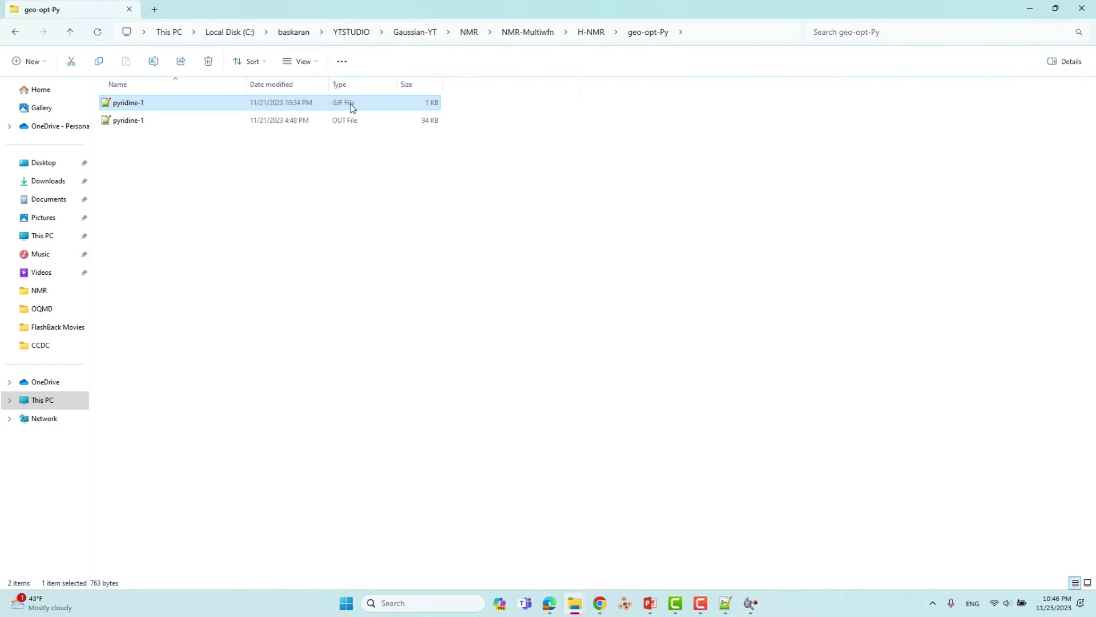
pyautogui.moveTo(975, 16); pyautogui.dragTo(599, 40)
pyautogui.moveTo(235, 133); pyautogui.dragTo(831, 233)
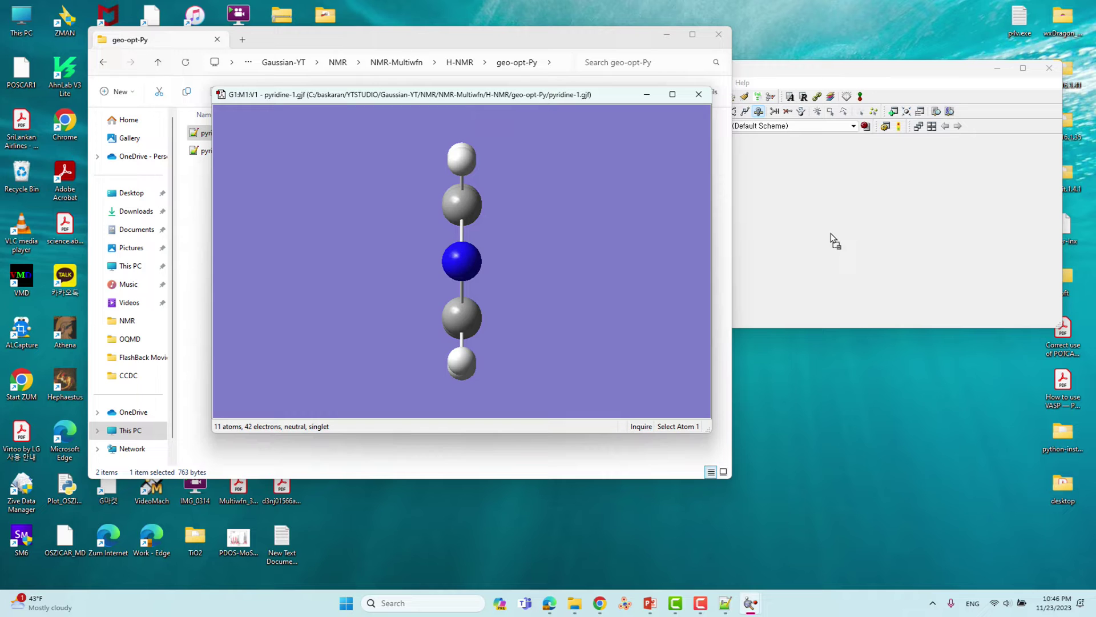
pyautogui.moveTo(545, 213); pyautogui.dragTo(558, 180)
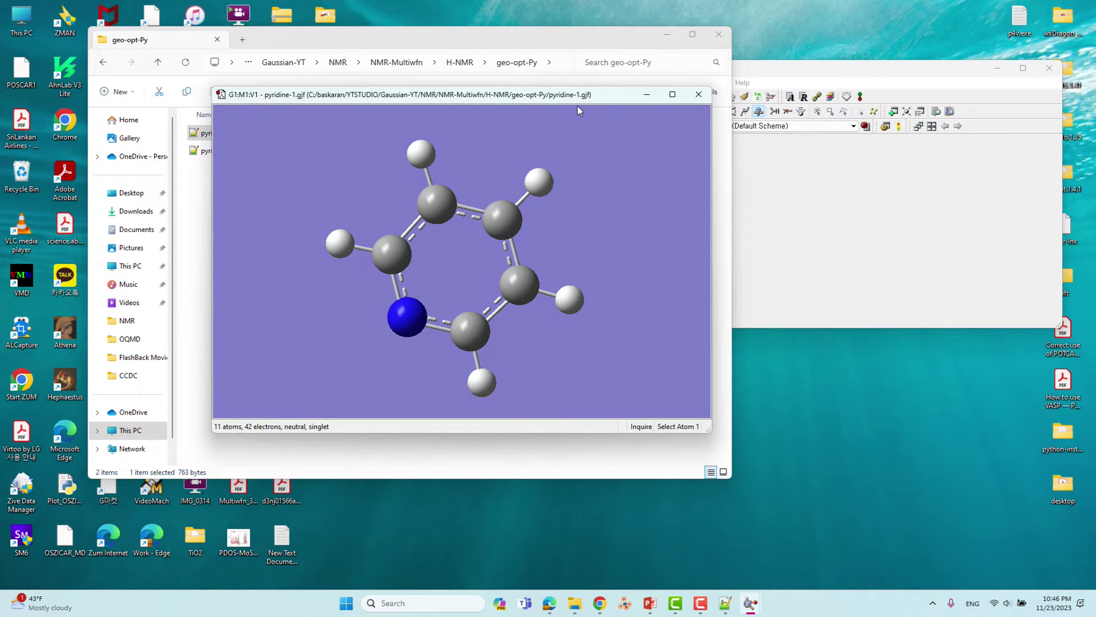
pyautogui.moveTo(571, 238)
pyautogui.mouseDown()
pyautogui.moveTo(552, 273)
pyautogui.moveTo(574, 255)
pyautogui.moveTo(542, 231)
pyautogui.moveTo(571, 240)
pyautogui.moveTo(558, 252)
pyautogui.moveTo(553, 227)
pyautogui.mouseUp()
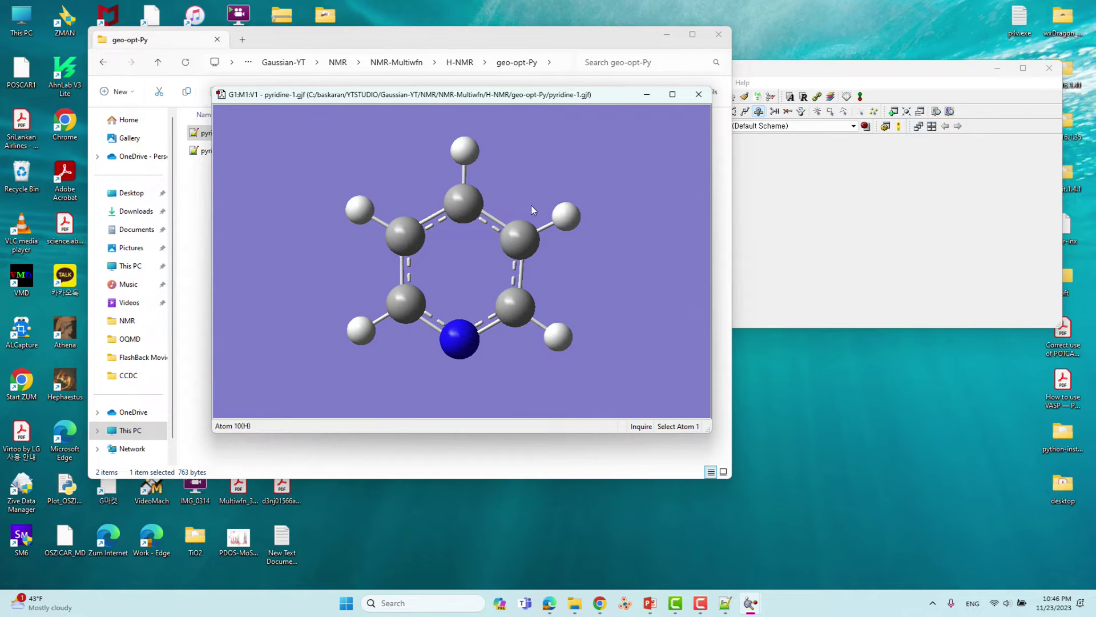
pyautogui.click(698, 94)
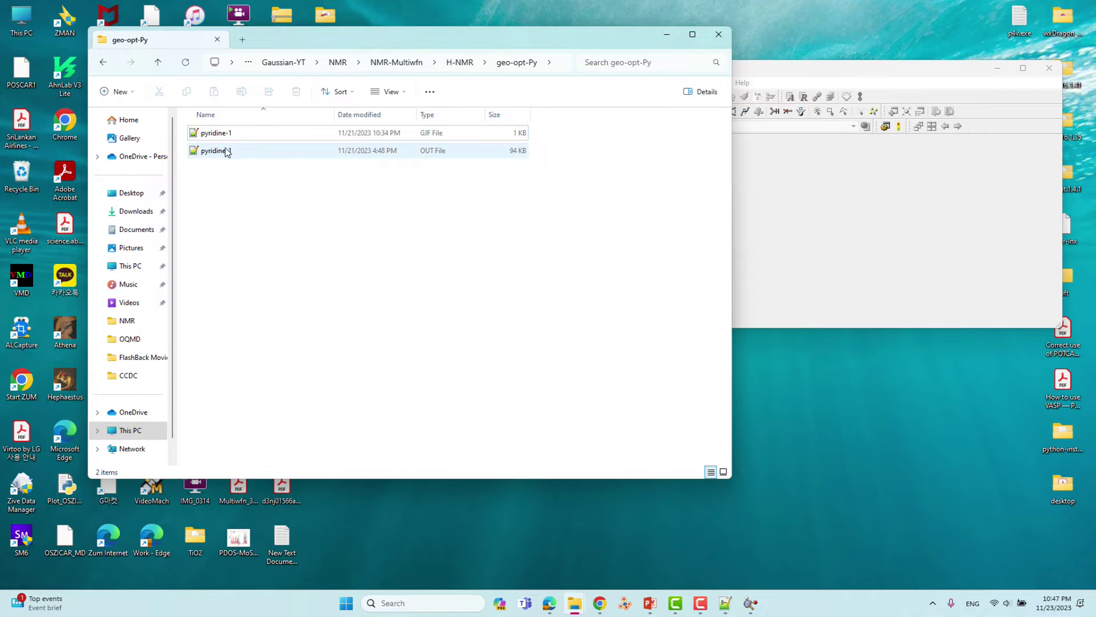
# Load the pyridine-1 OUT file into GaussView and orient the optimized ring to face forward
pyautogui.click(226, 151)
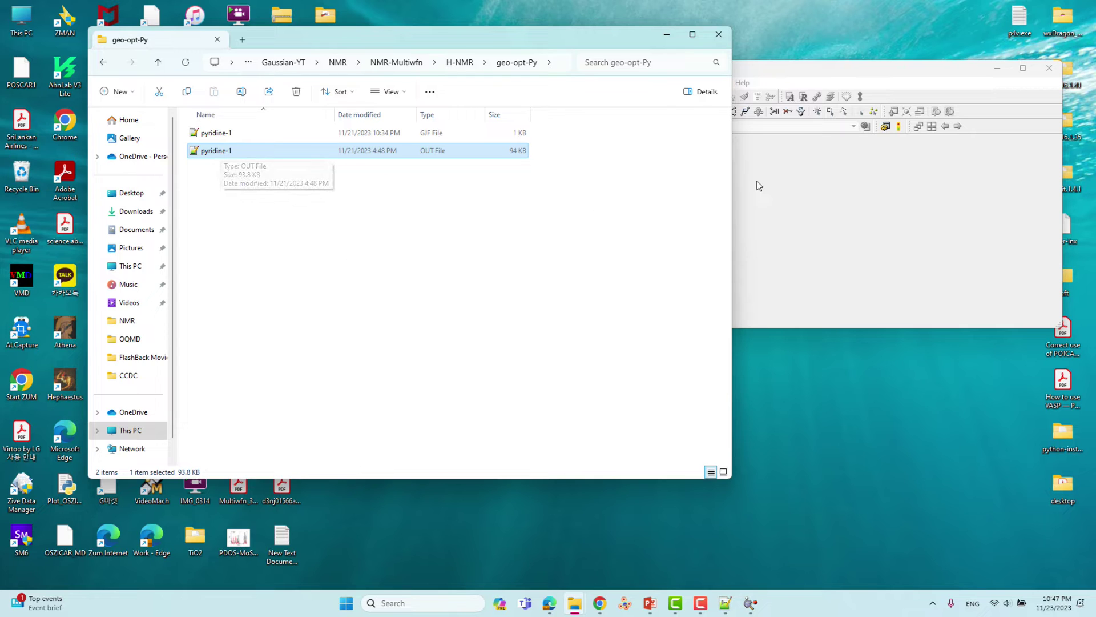
pyautogui.moveTo(211, 152); pyautogui.dragTo(797, 208)
pyautogui.moveTo(555, 222); pyautogui.dragTo(468, 248)
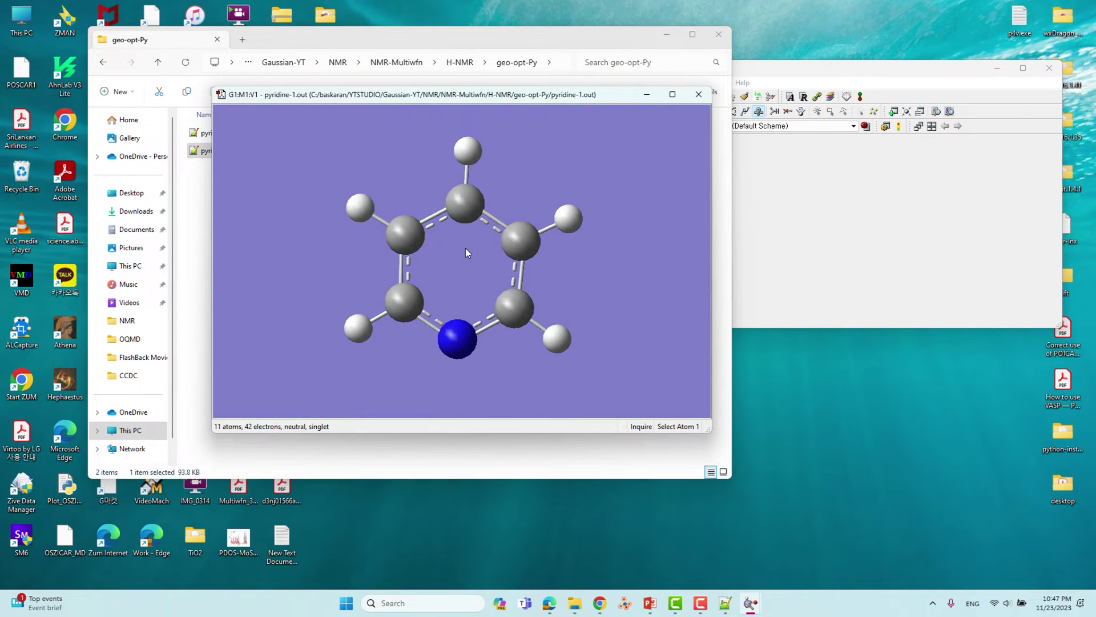
# Display the vibration results of the optimized pyridine beside the molecule and start animating mode 1
pyautogui.click(822, 211)
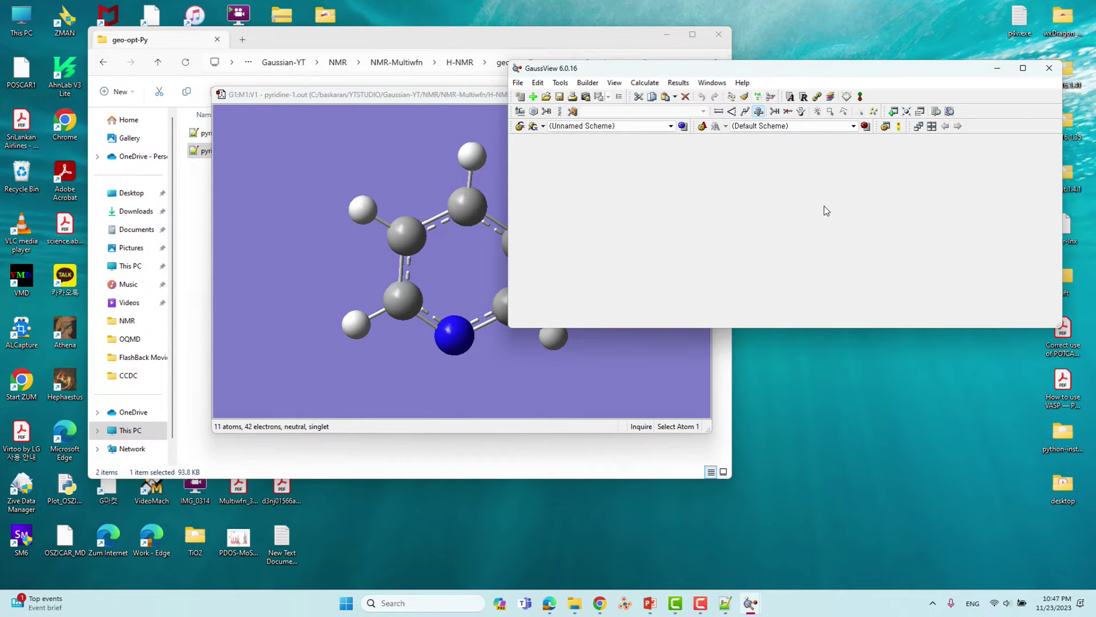
pyautogui.click(680, 83)
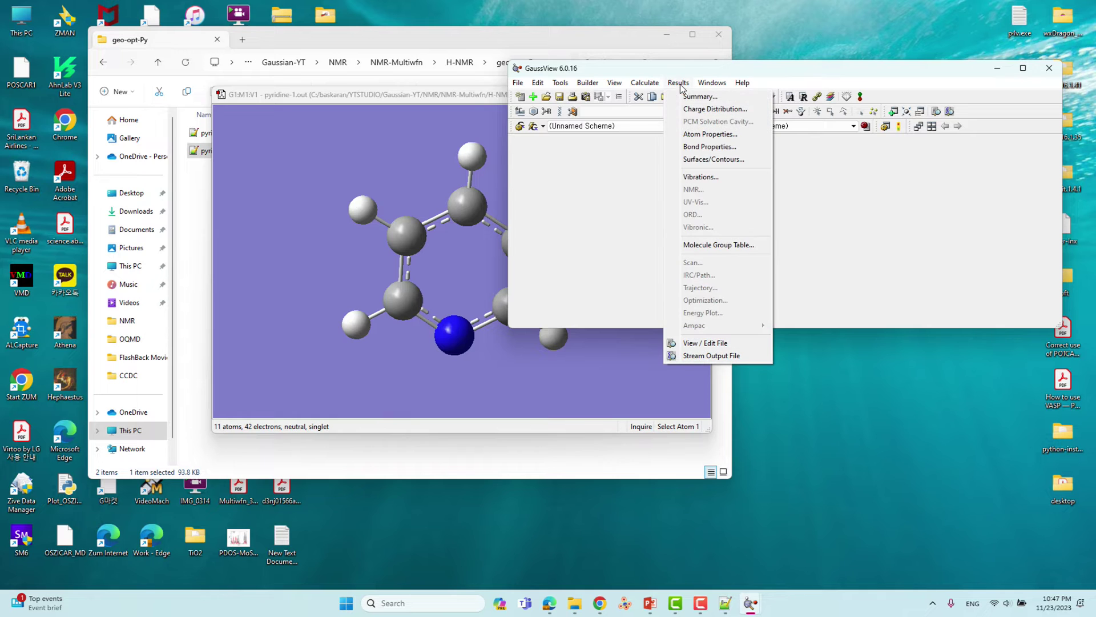
pyautogui.click(702, 178)
pyautogui.moveTo(502, 200); pyautogui.dragTo(834, 110)
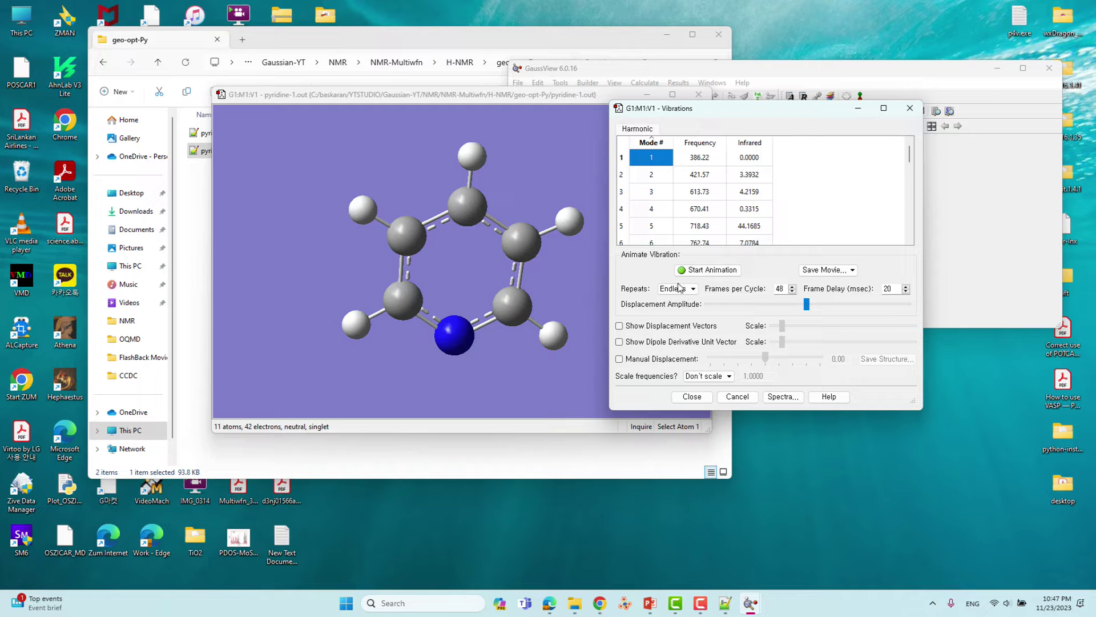
pyautogui.click(707, 272)
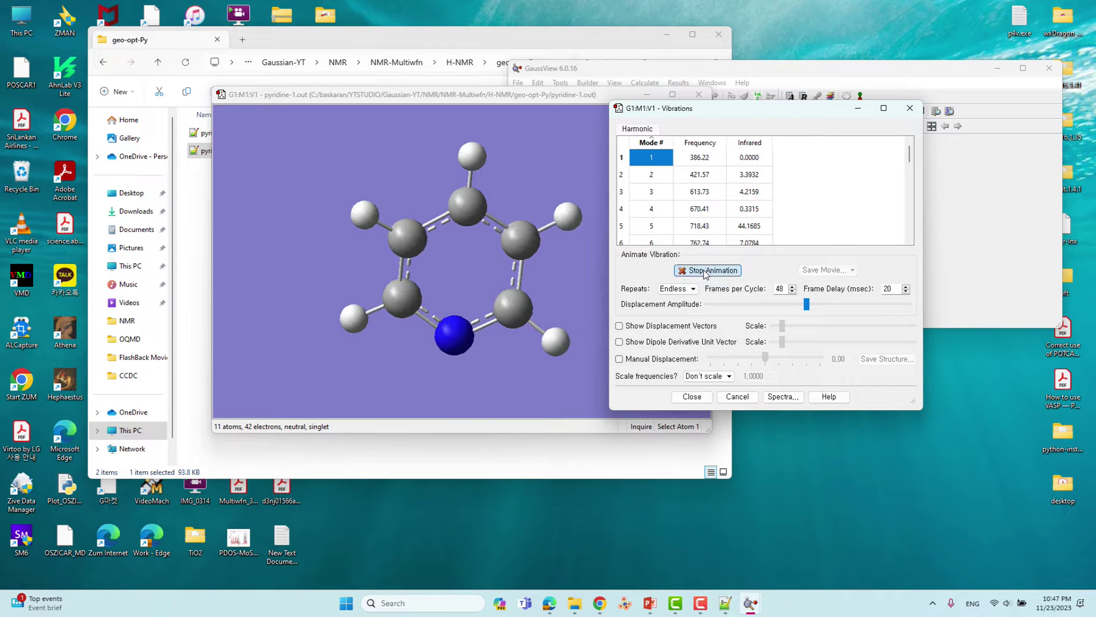
# Step the vibration animation from mode 3 through mode 6 to inspect the motions
pyautogui.click(653, 193)
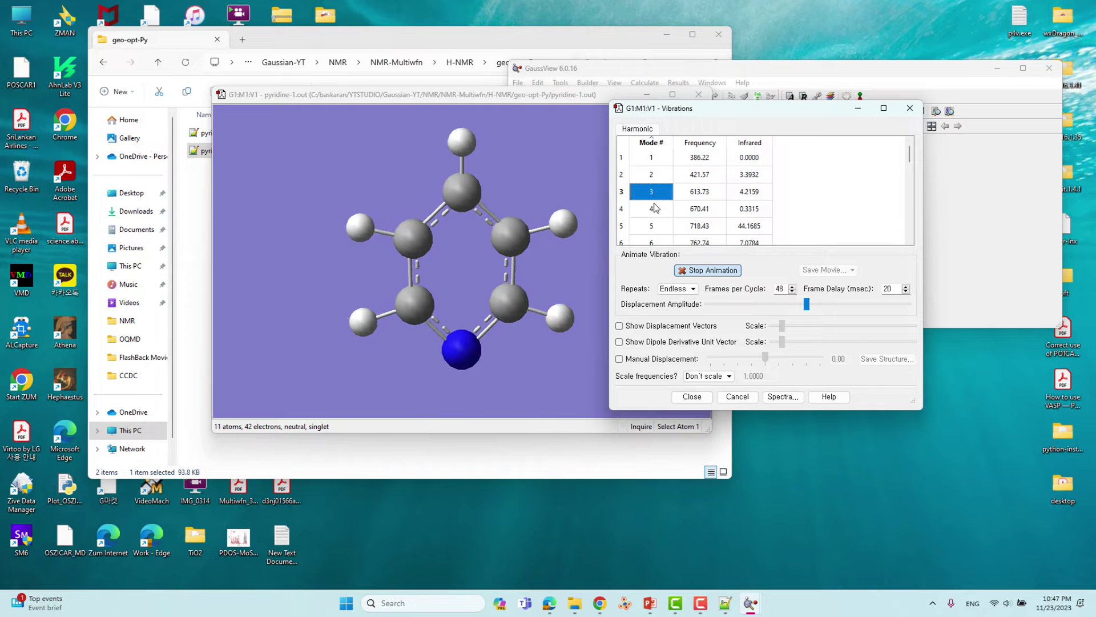
pyautogui.press('Down')
pyautogui.press('Down')
pyautogui.press('Down')
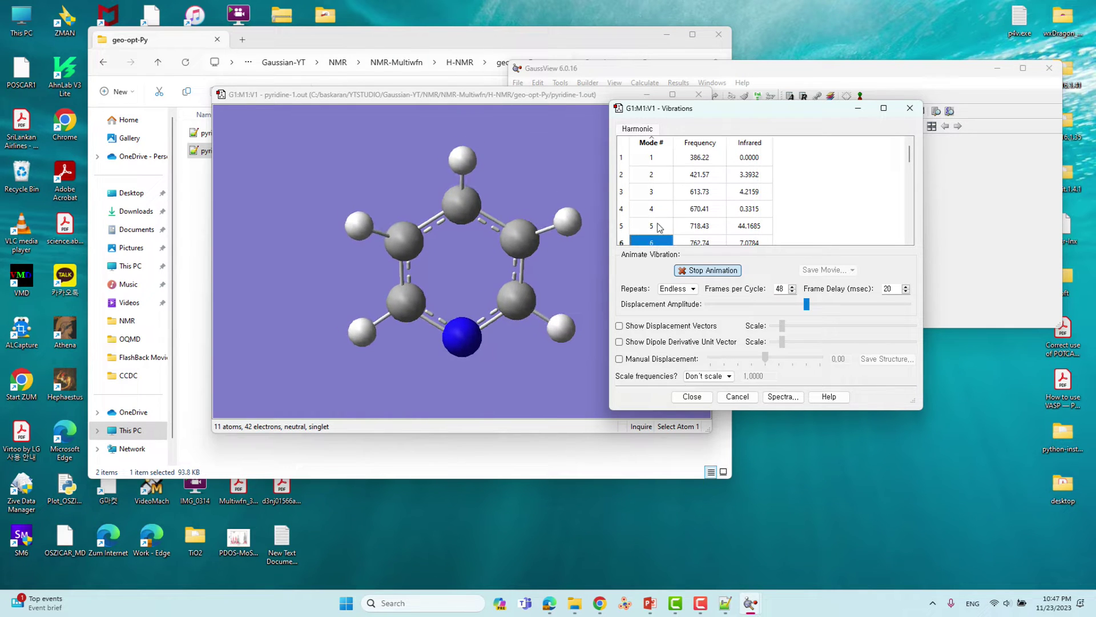
# Stop the vibration animation, close the vibration results, and bring the main GaussView window to the front
pyautogui.scroll(-1, 660, 227)
pyautogui.scroll(1, 660, 226)
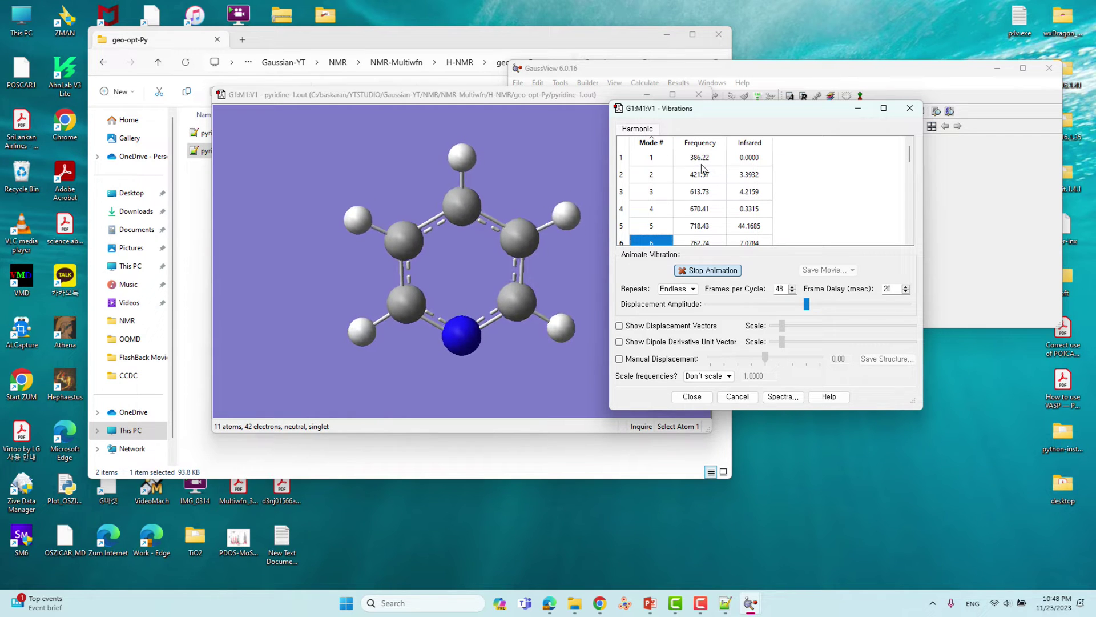
pyautogui.click(715, 271)
pyautogui.click(910, 108)
pyautogui.moveTo(672, 176); pyautogui.dragTo(604, 186)
pyautogui.click(815, 202)
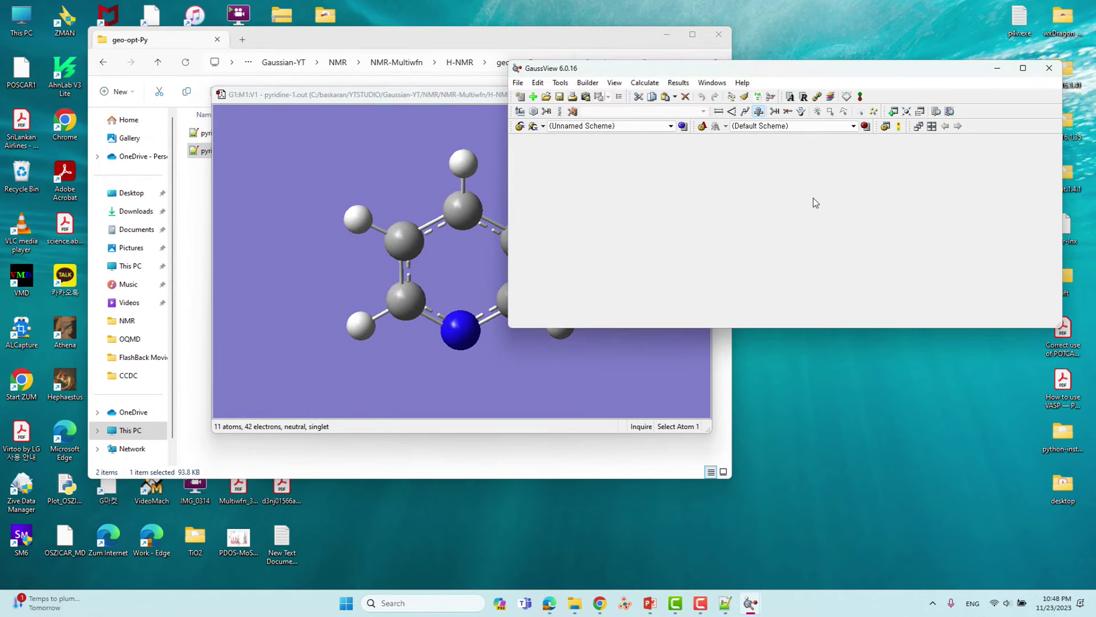
# Save the optimized structure as pyridine-1.gjf in a new folder named x1 inside geo-opt-Py
pyautogui.click(519, 83)
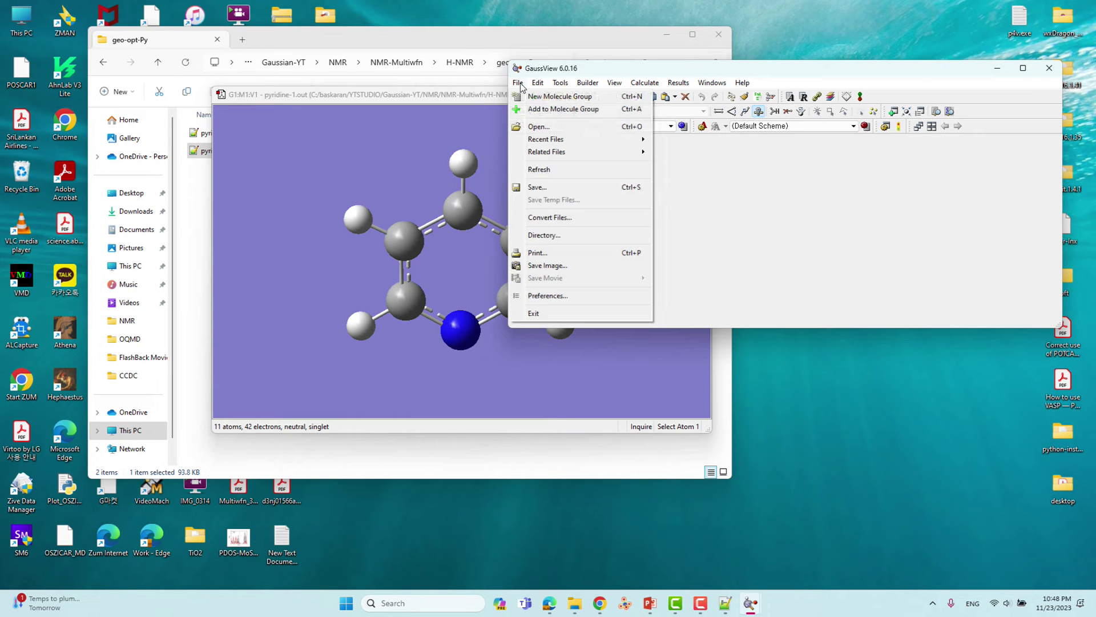
pyautogui.click(542, 187)
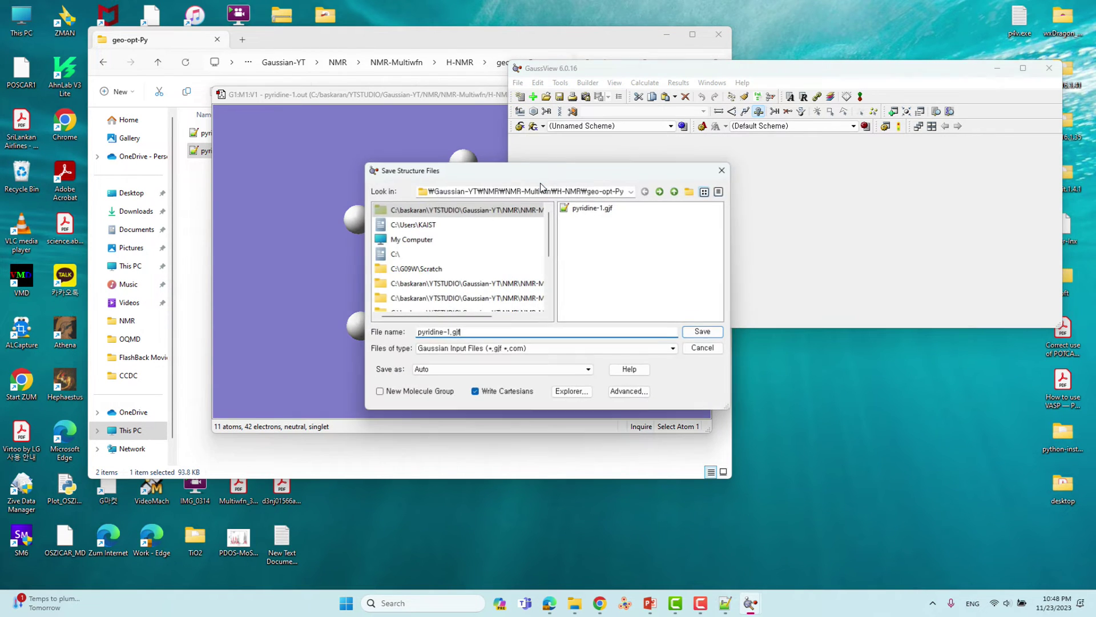
pyautogui.click(690, 192)
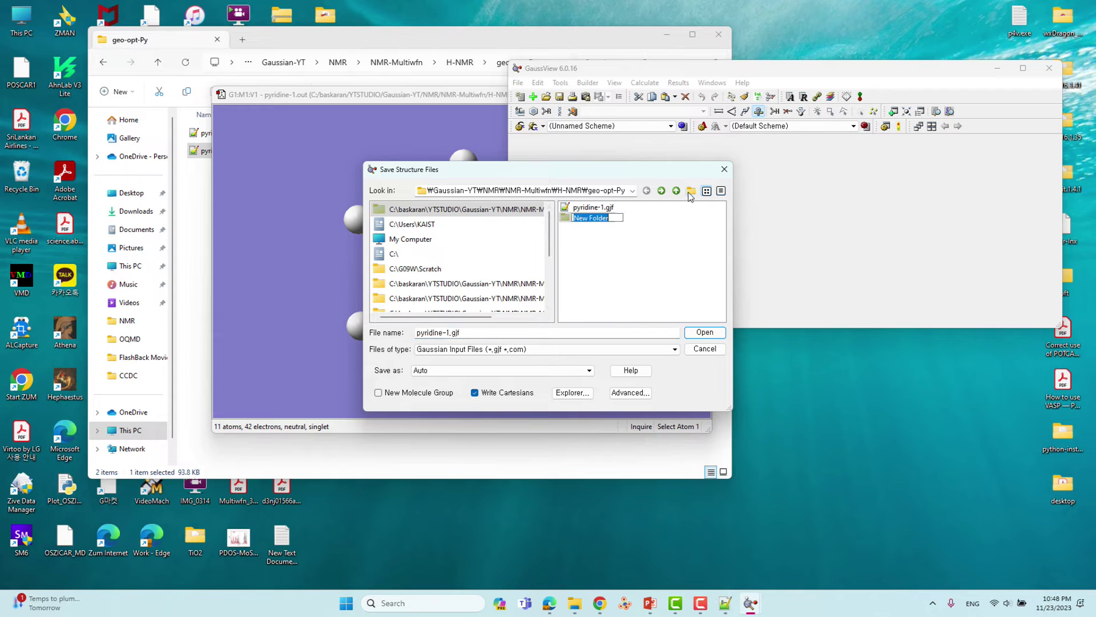
pyautogui.write('x1')
pyautogui.press('Return')
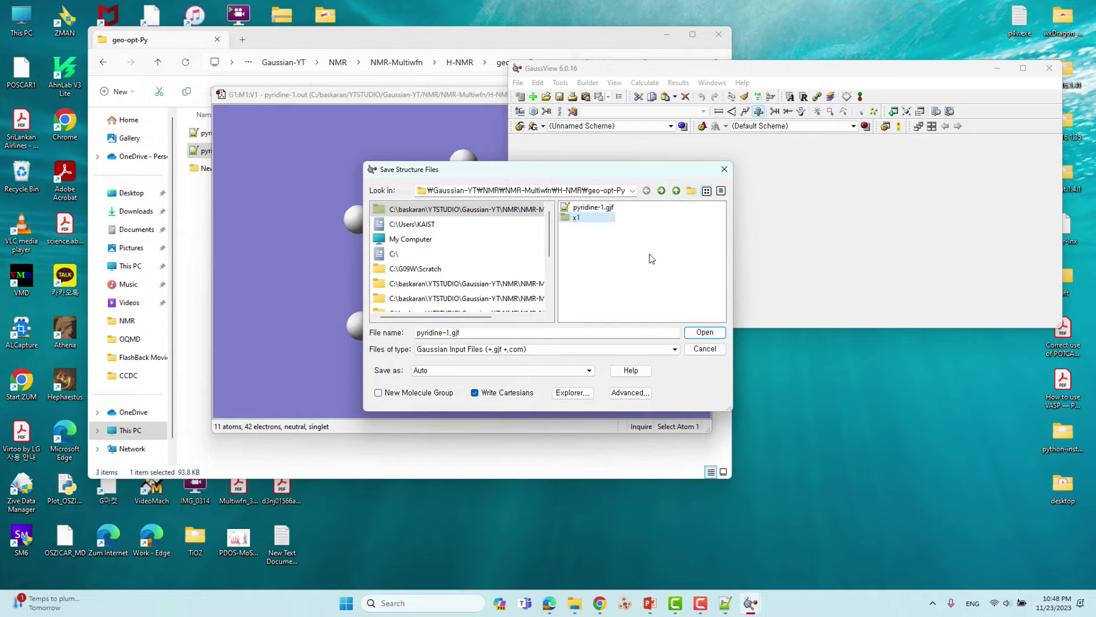
pyautogui.doubleClick(576, 218)
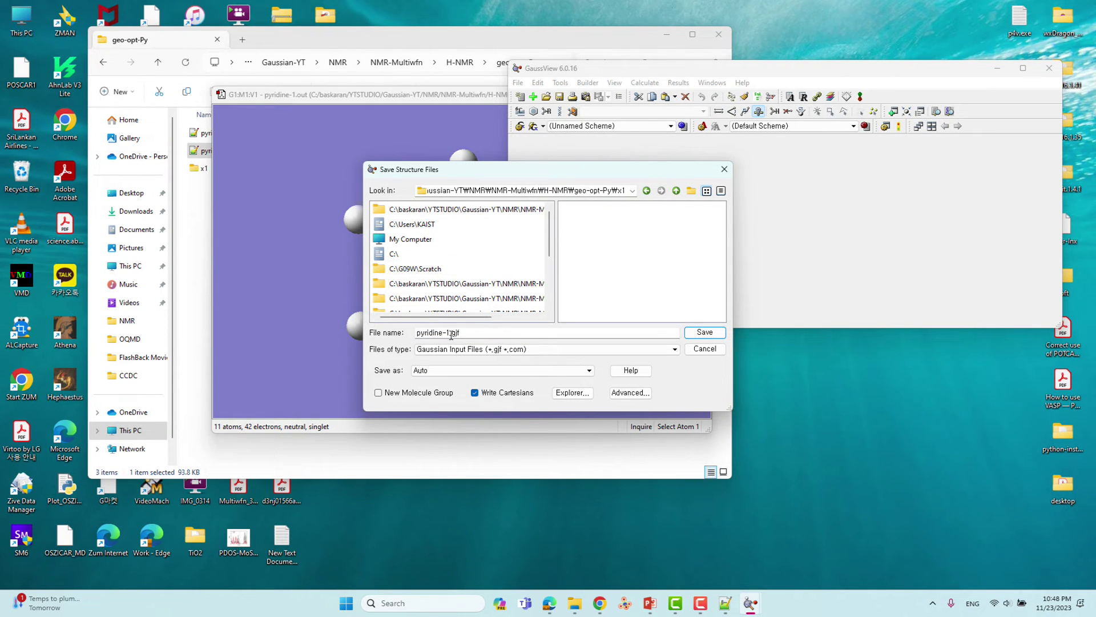
pyautogui.click(706, 337)
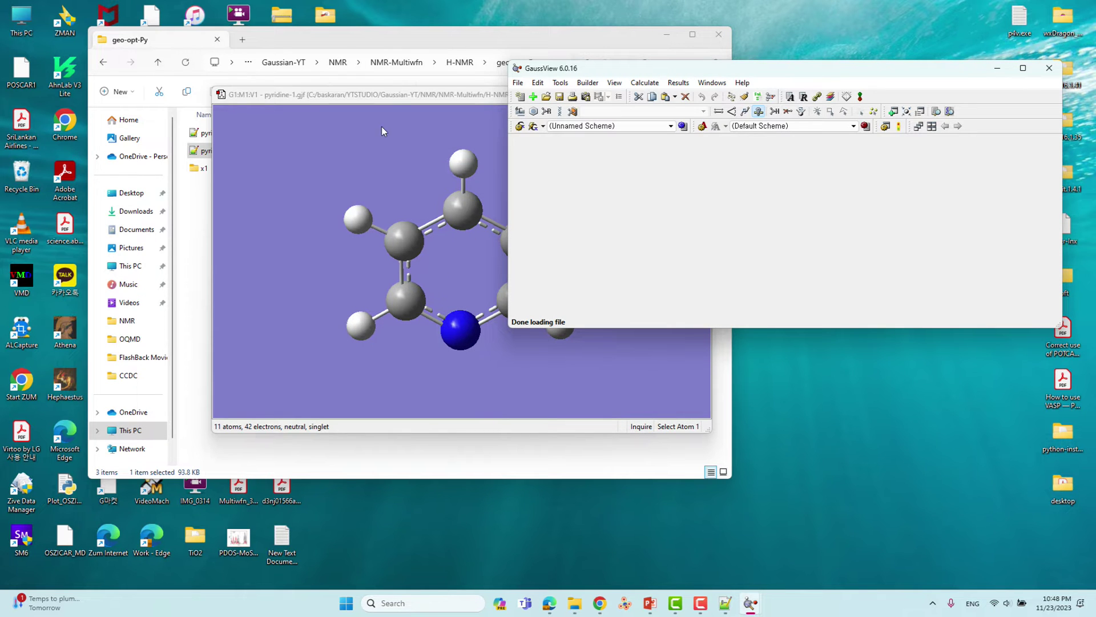
# Open the pyridine-1 GJF file from folder x1 in Notepad++ and highlight its atomic coordinates
pyautogui.moveTo(391, 100); pyautogui.dragTo(569, 147)
pyautogui.doubleClick(205, 170)
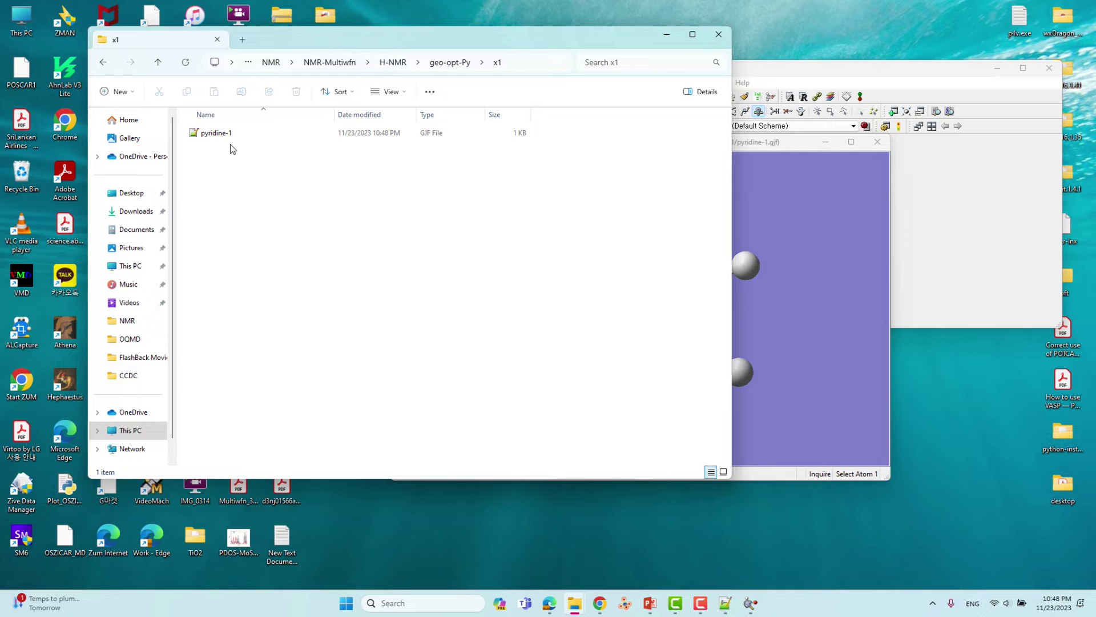
pyautogui.click(220, 139)
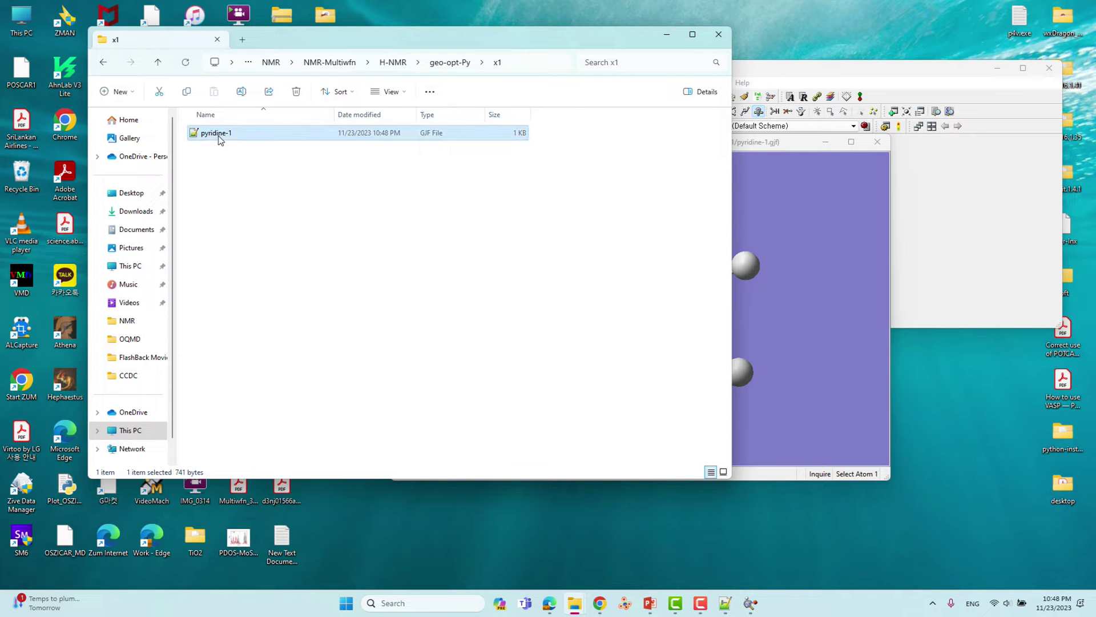
pyautogui.rightClick(221, 135)
pyautogui.click(277, 321)
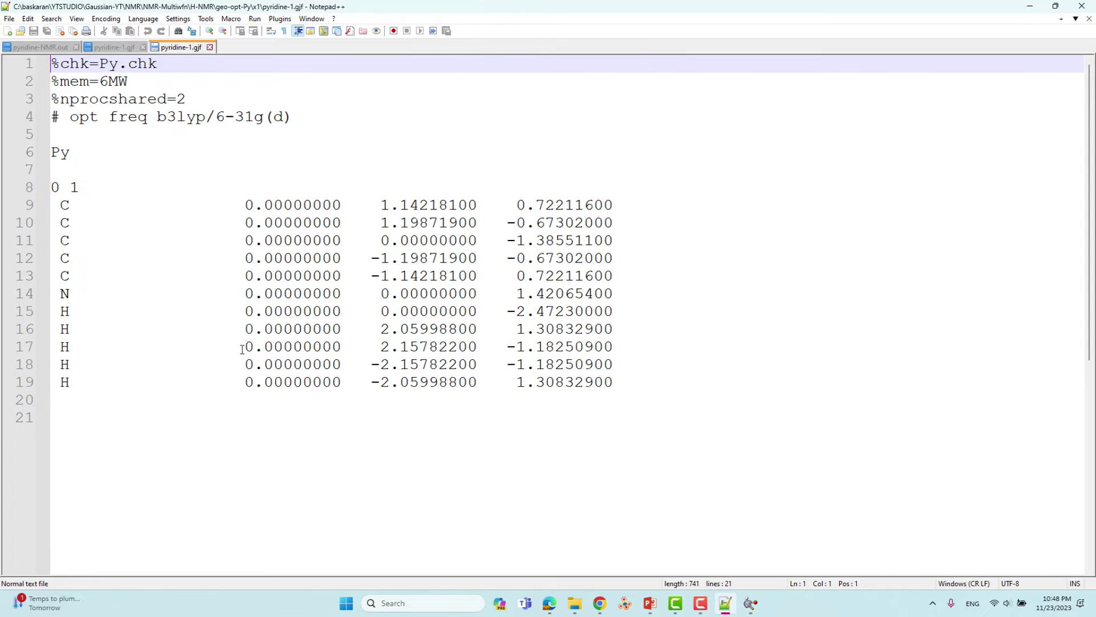
pyautogui.moveTo(606, 394); pyautogui.dragTo(12, 209)
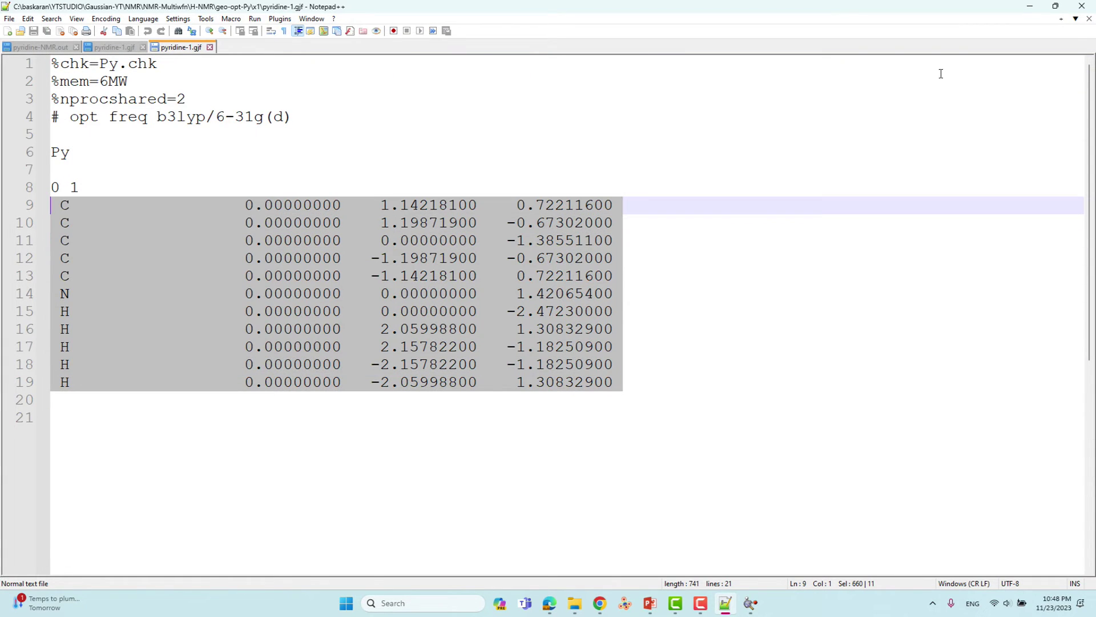
pyautogui.click(1030, 7)
# Go to the NMR folder inside H-NMR and open the pyridine-NMR GJF file in Notepad++
pyautogui.click(158, 62)
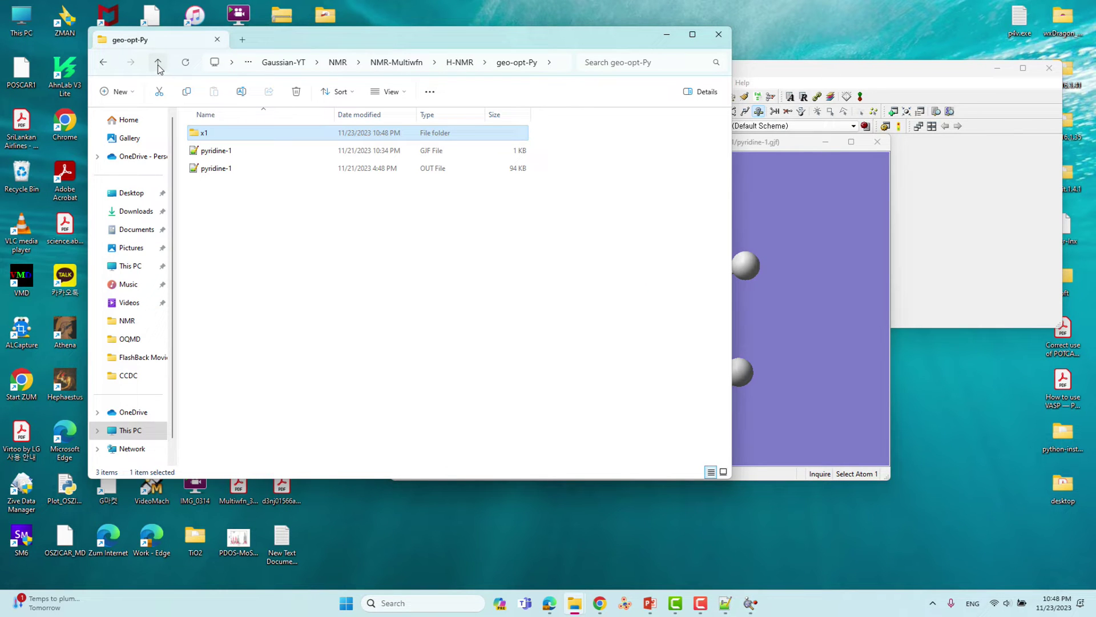
pyautogui.click(158, 62)
pyautogui.doubleClick(210, 151)
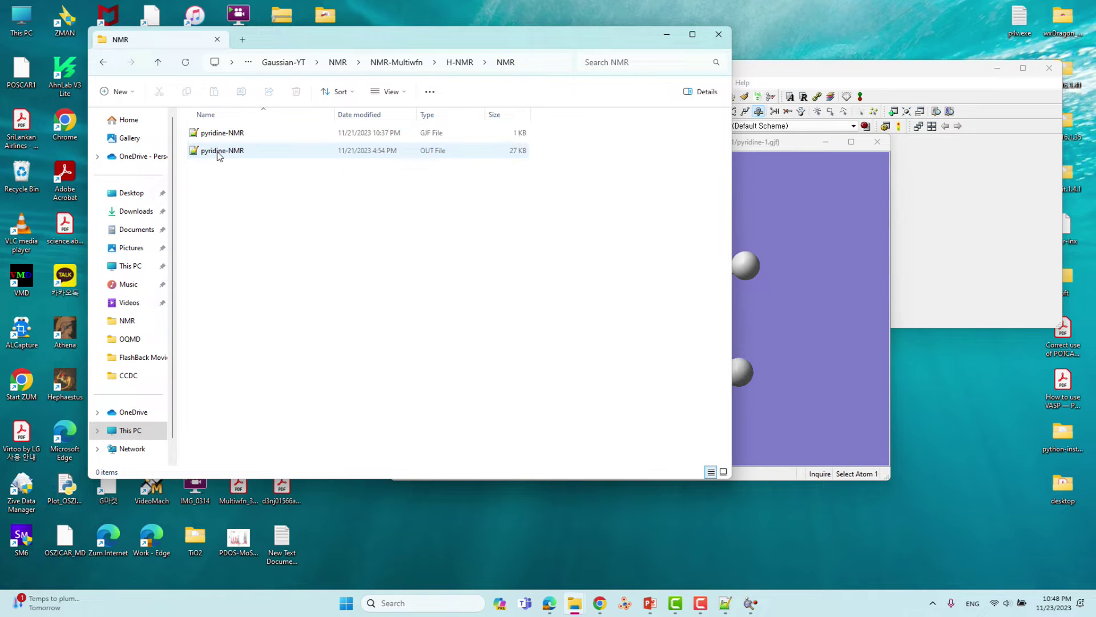
pyautogui.click(236, 136)
pyautogui.rightClick(237, 138)
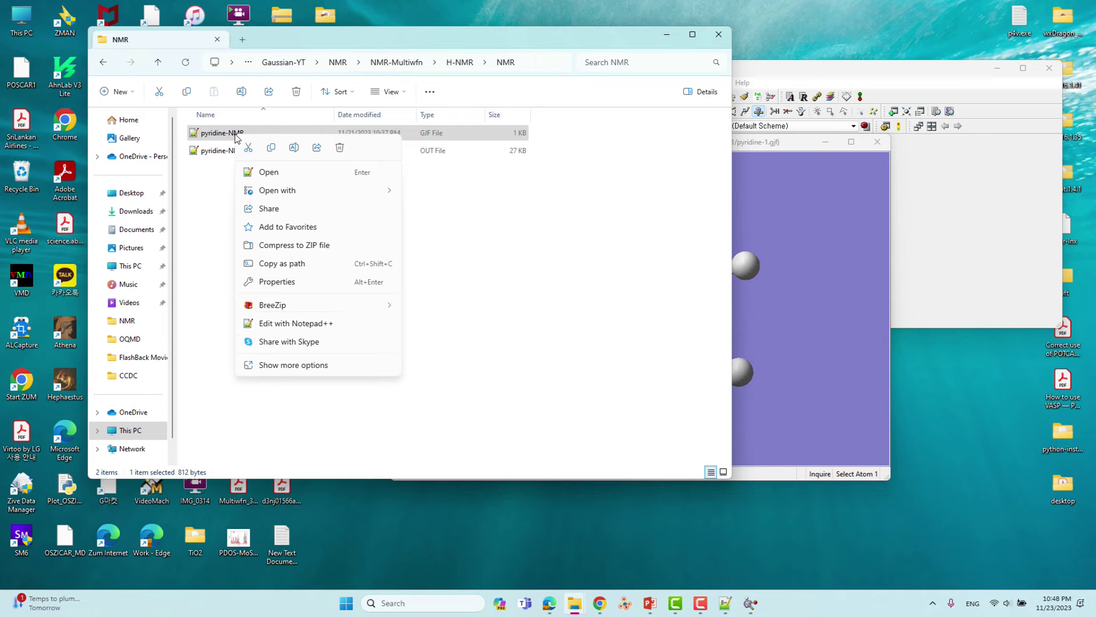
pyautogui.click(272, 176)
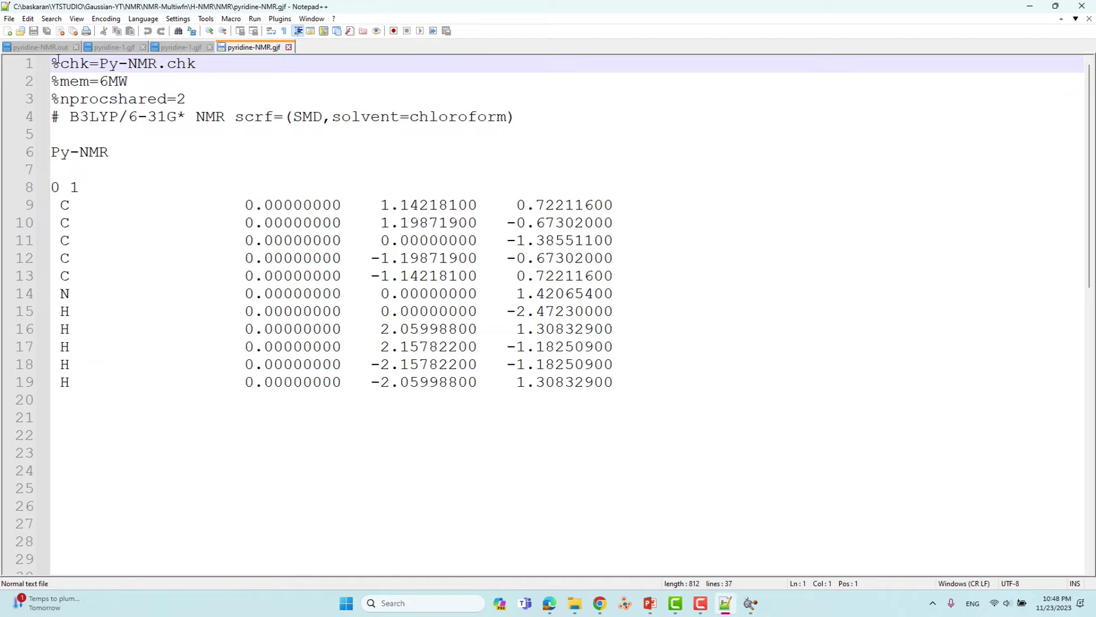
# Examine the checkpoint, memory and processor lines, the NMR keyword, and the scrf solvent settings of the NMR input
pyautogui.moveTo(52, 63); pyautogui.dragTo(200, 96)
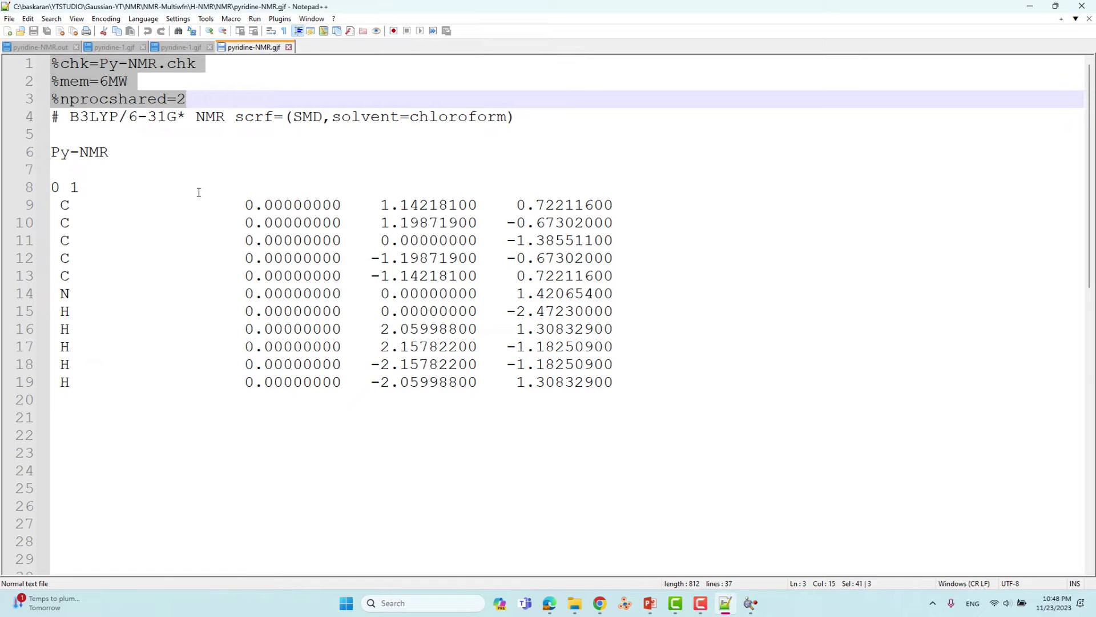
pyautogui.moveTo(196, 117); pyautogui.dragTo(225, 117)
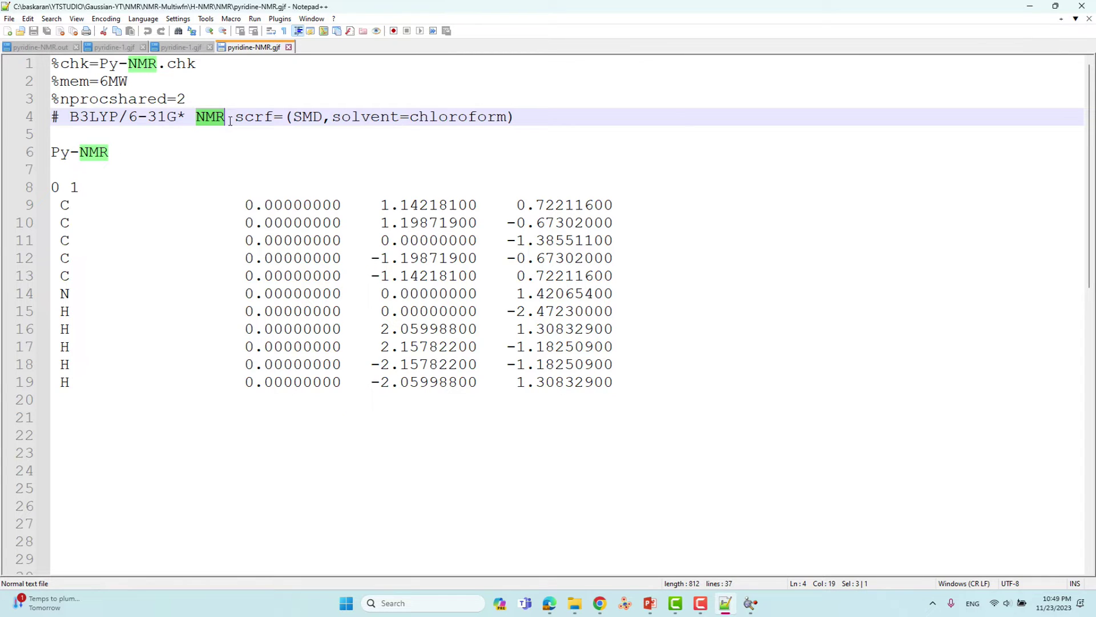
pyautogui.click(228, 126)
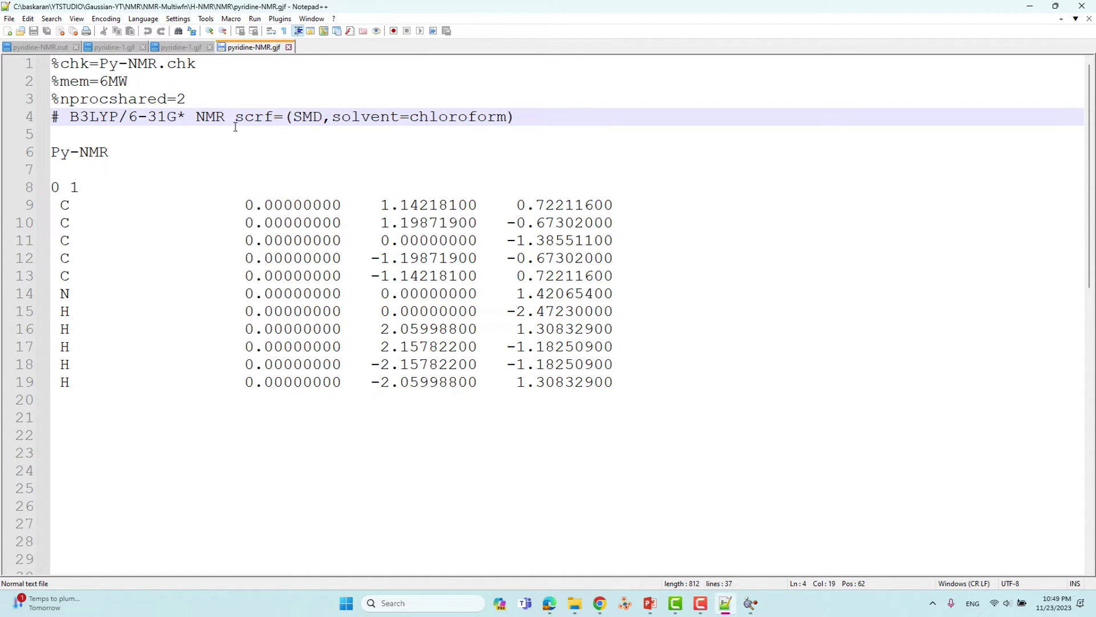
pyautogui.moveTo(236, 117); pyautogui.dragTo(525, 119)
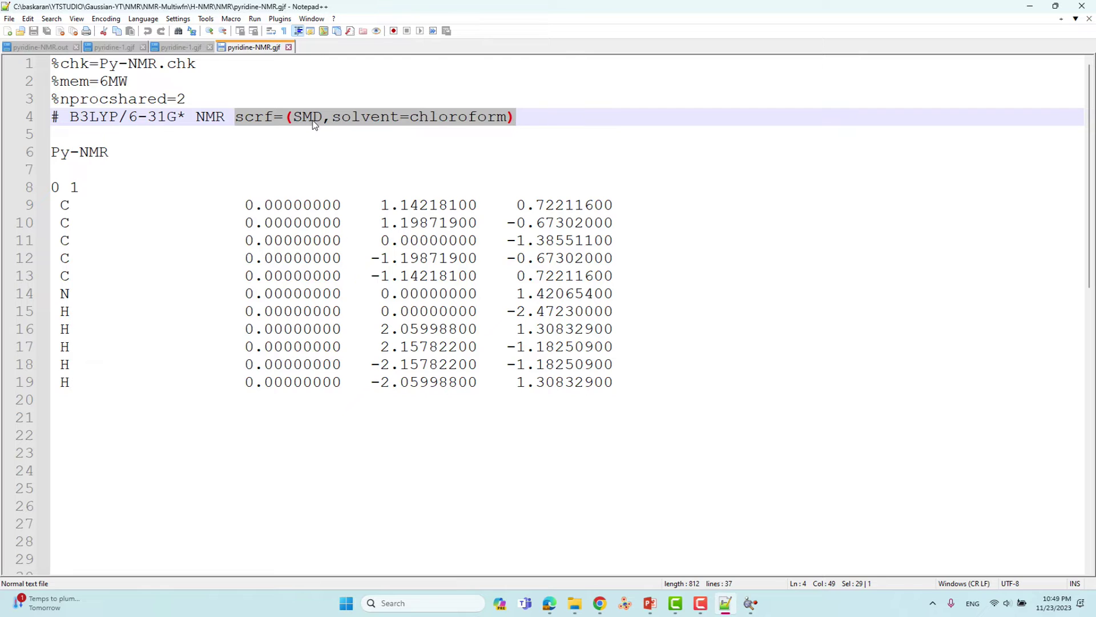
pyautogui.click(358, 116)
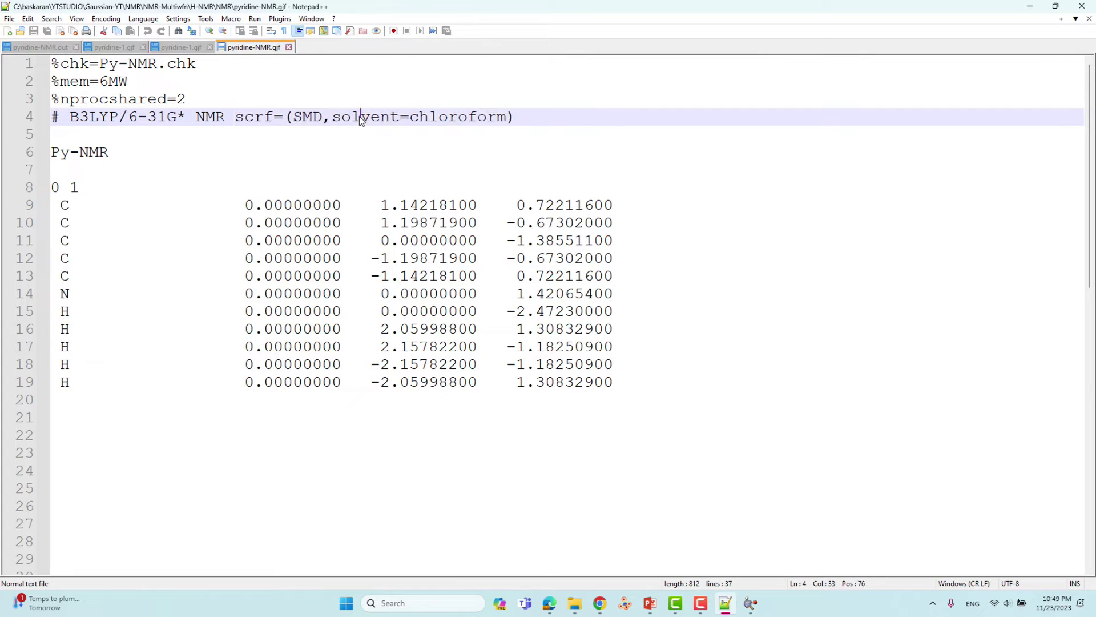
pyautogui.click(404, 118)
pyautogui.moveTo(410, 118); pyautogui.dragTo(507, 118)
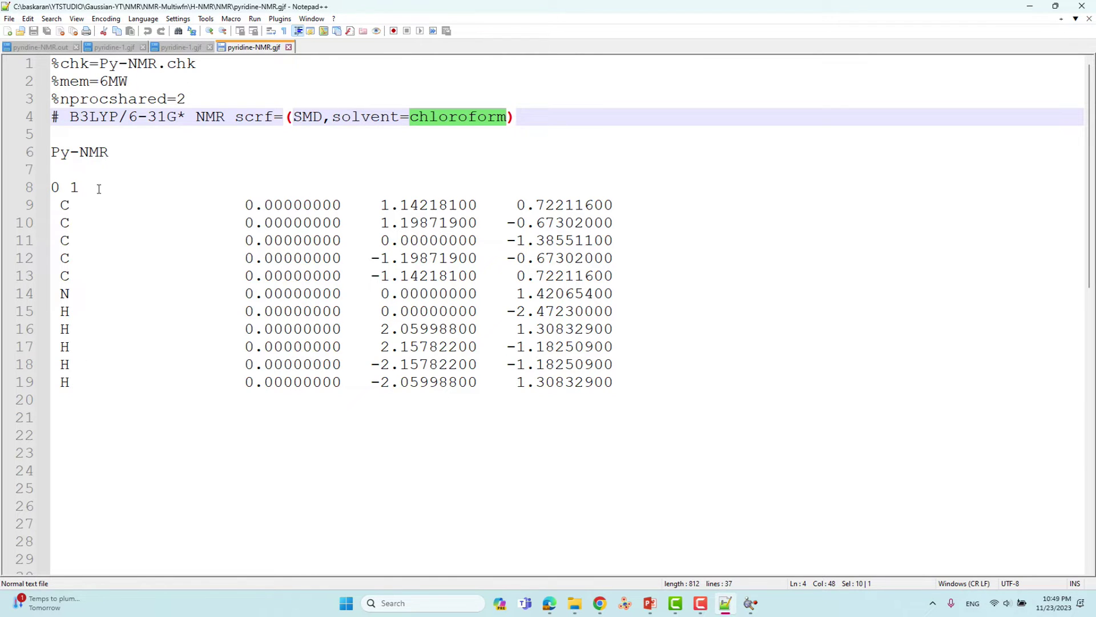
# Examine the NMR input's title, charge and multiplicity, atomic coordinates, and basis set
pyautogui.click(68, 136)
pyautogui.click(113, 153)
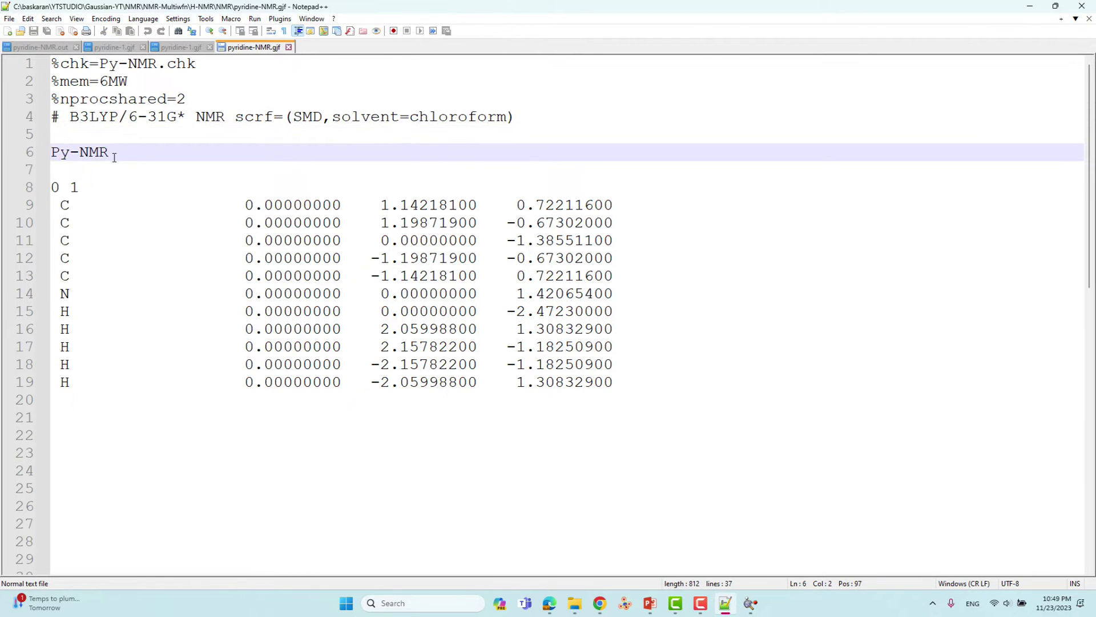
pyautogui.moveTo(113, 153); pyautogui.dragTo(51, 153)
pyautogui.doubleClick(55, 188)
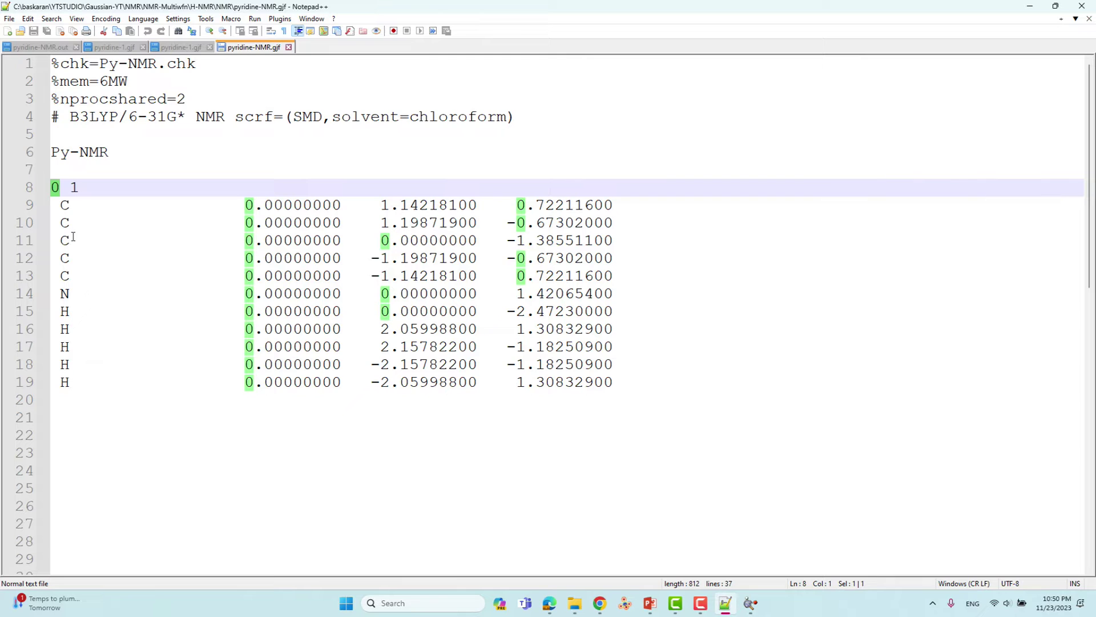
pyautogui.doubleClick(73, 187)
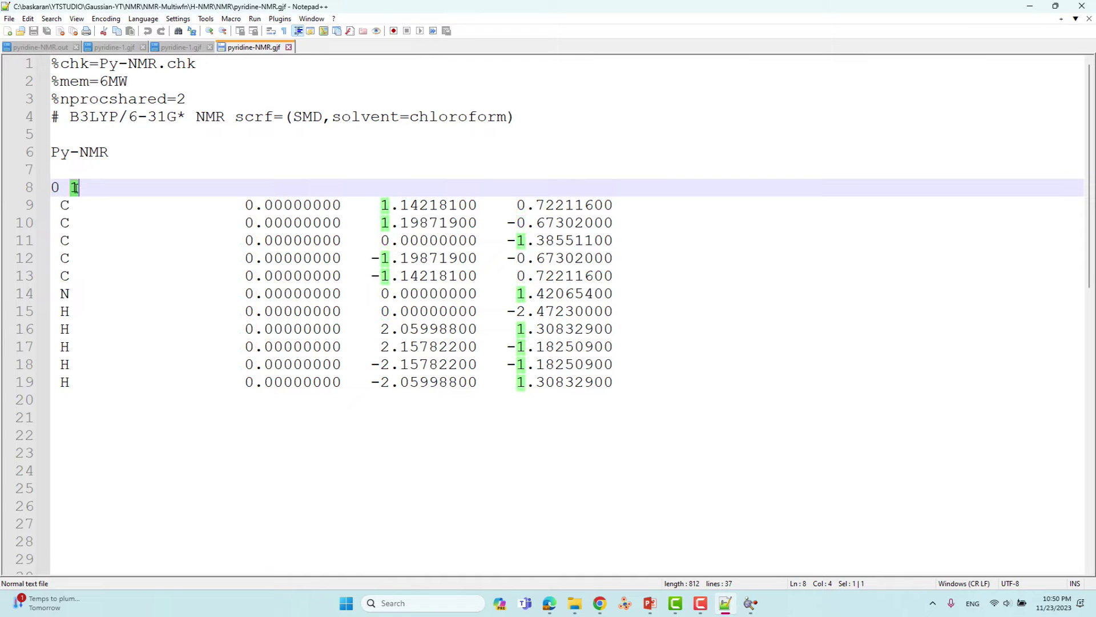
pyautogui.doubleClick(65, 205)
pyautogui.moveTo(95, 208); pyautogui.dragTo(680, 385)
pyautogui.click(597, 433)
pyautogui.moveTo(185, 120); pyautogui.dragTo(130, 118)
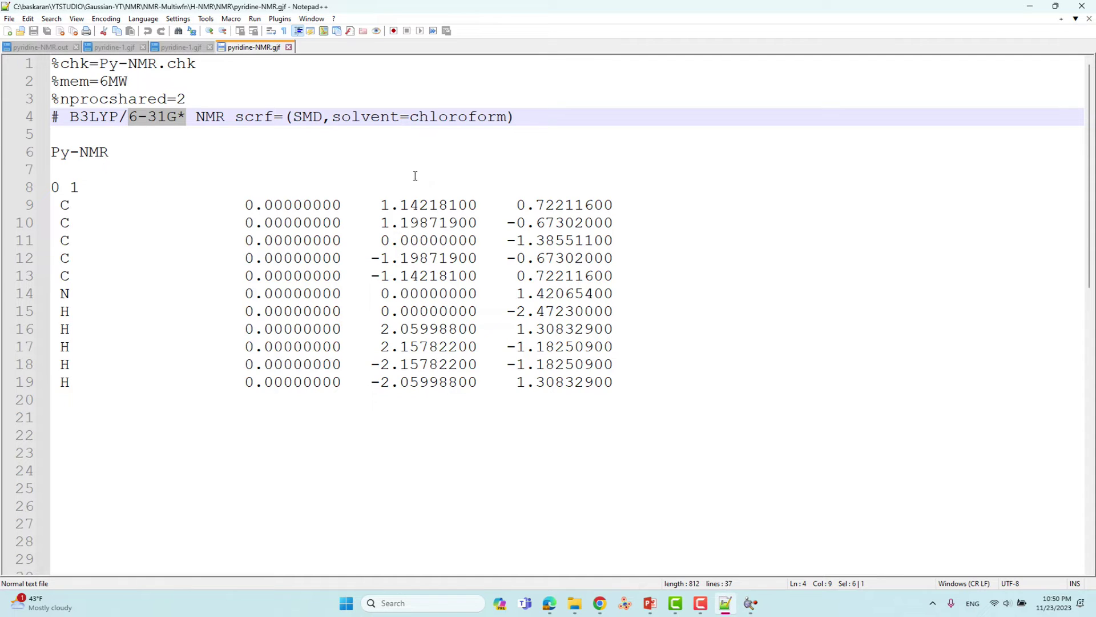
# Add three blank lines after the coordinates in pyridine-NMR.gjf, save the file, and return to the NMR folder
pyautogui.click(68, 405)
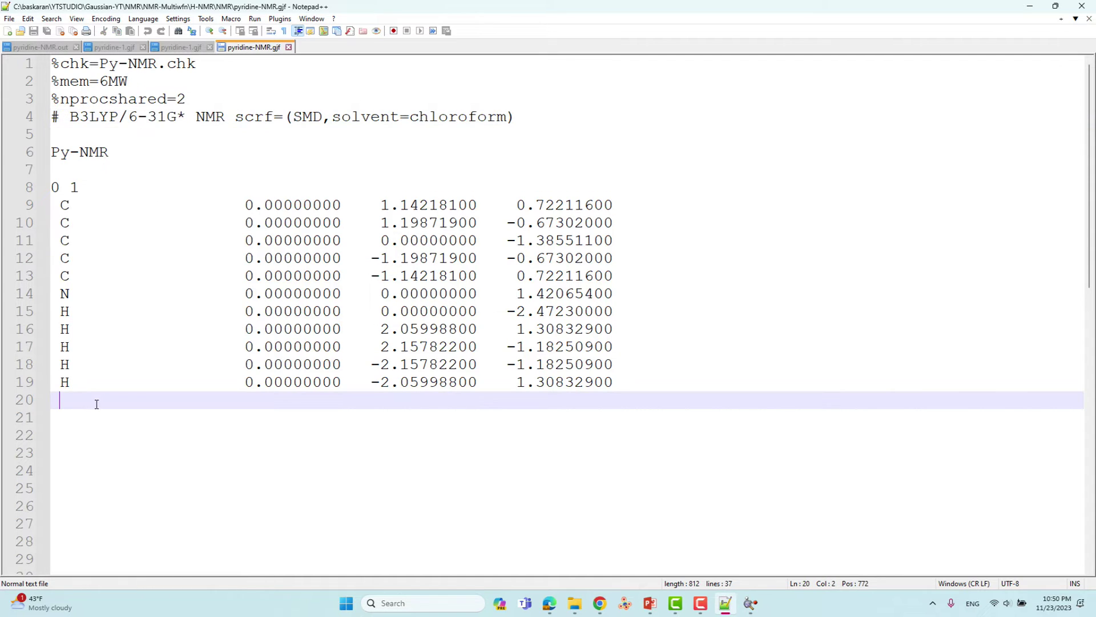
pyautogui.press('Return')
pyautogui.press('Return')
pyautogui.press('Return')
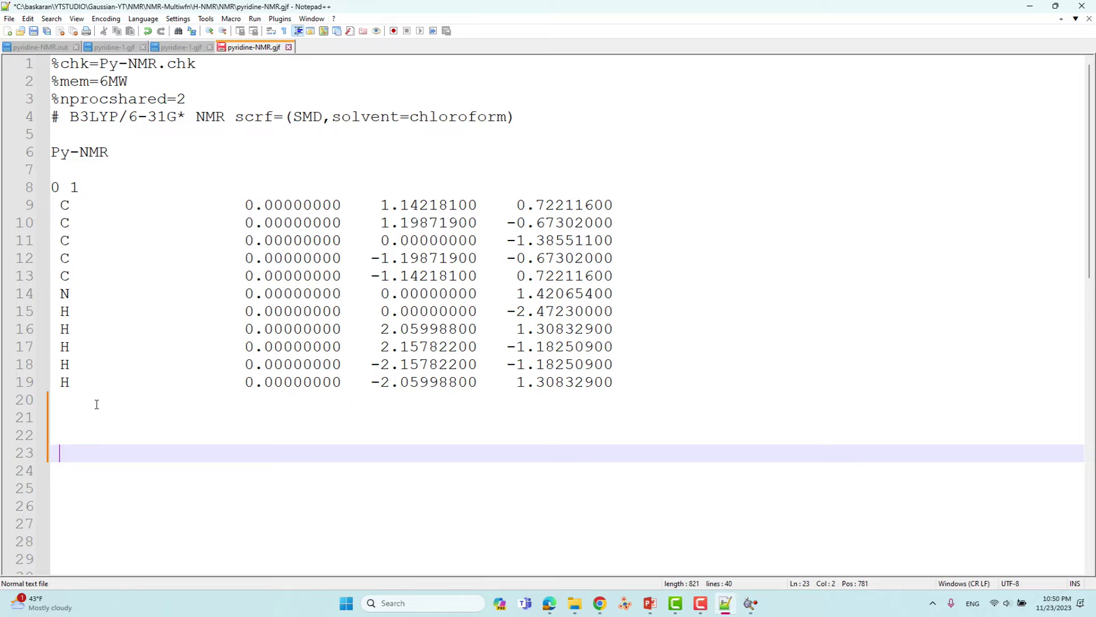
pyautogui.click(34, 31)
pyautogui.click(1029, 7)
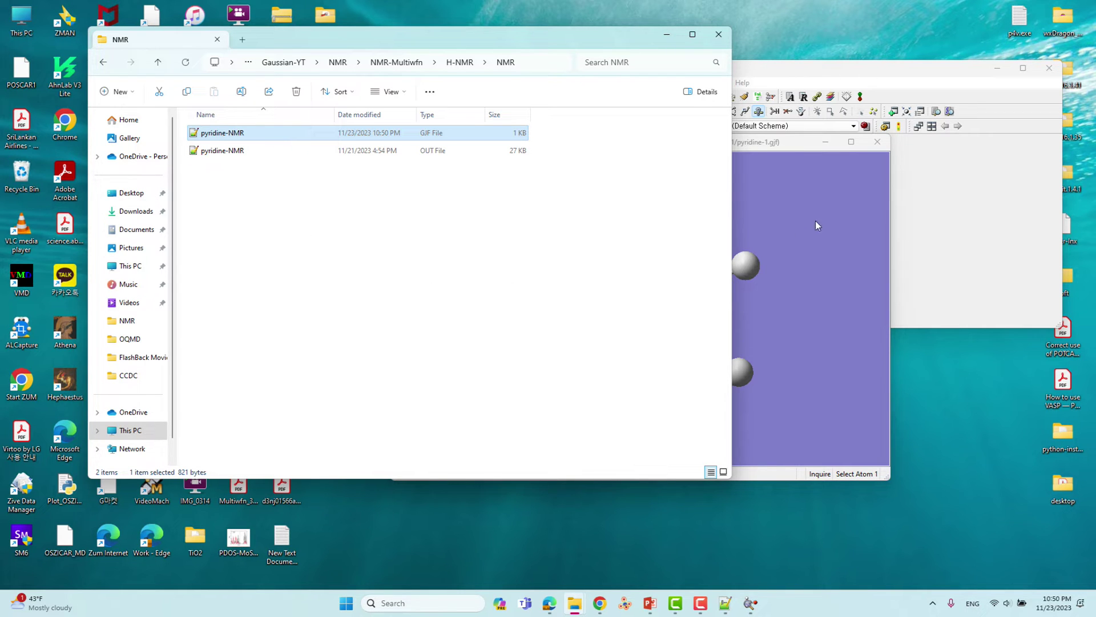
# Close the pyridine-1 molecule view in GaussView and return to the NMR folder with nothing selected
pyautogui.click(819, 200)
pyautogui.click(889, 144)
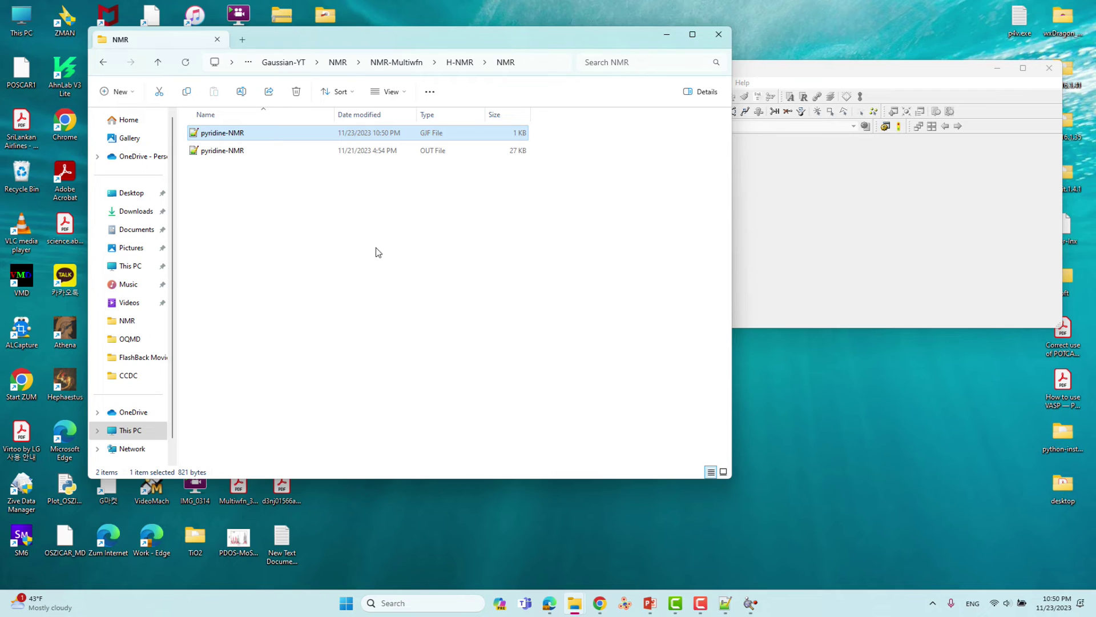
pyautogui.click(344, 256)
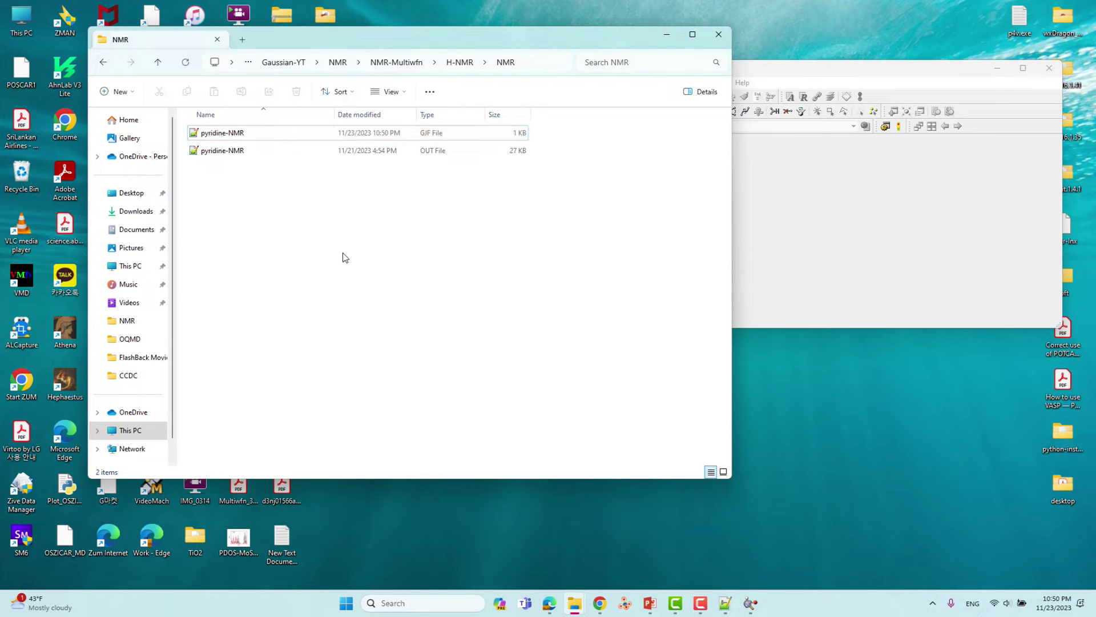
# Open the pyridine-NMR.out file and examine its route section and the SMD solvent model settings
pyautogui.click(228, 155)
pyautogui.rightClick(228, 155)
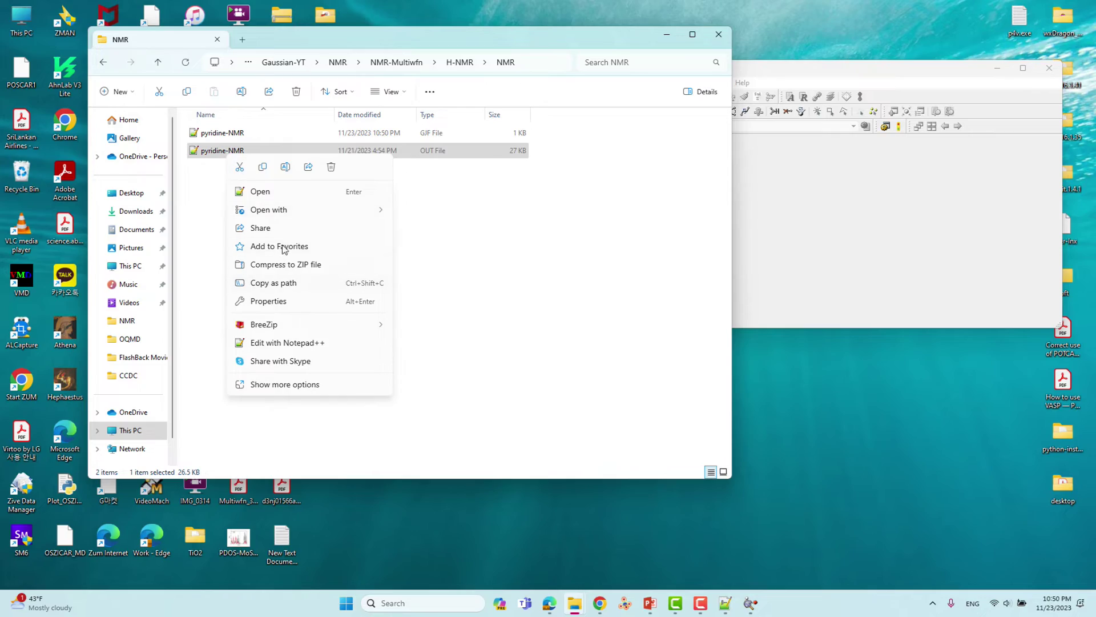
pyautogui.click(269, 194)
pyautogui.scroll(-7, 344, 211)
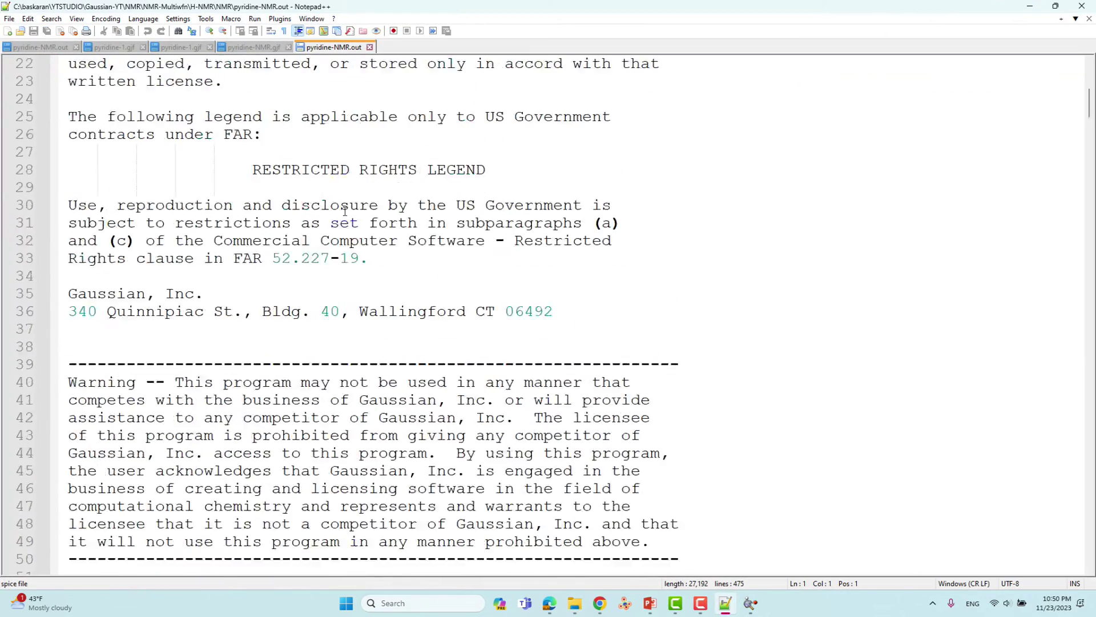
pyautogui.scroll(-18, 345, 210)
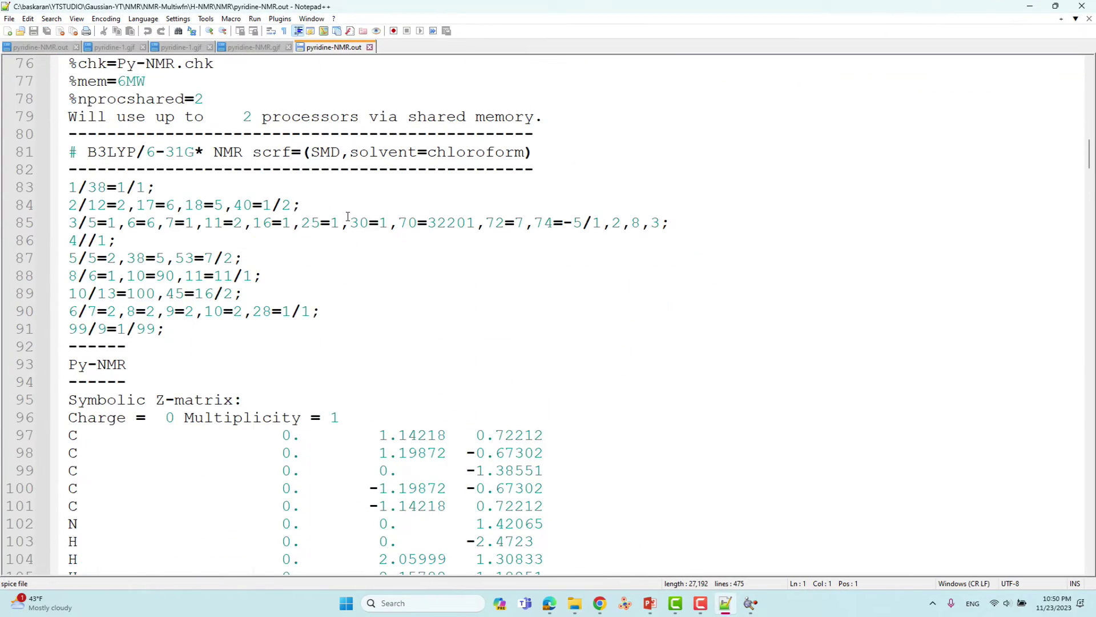
pyautogui.scroll(-20, 348, 216)
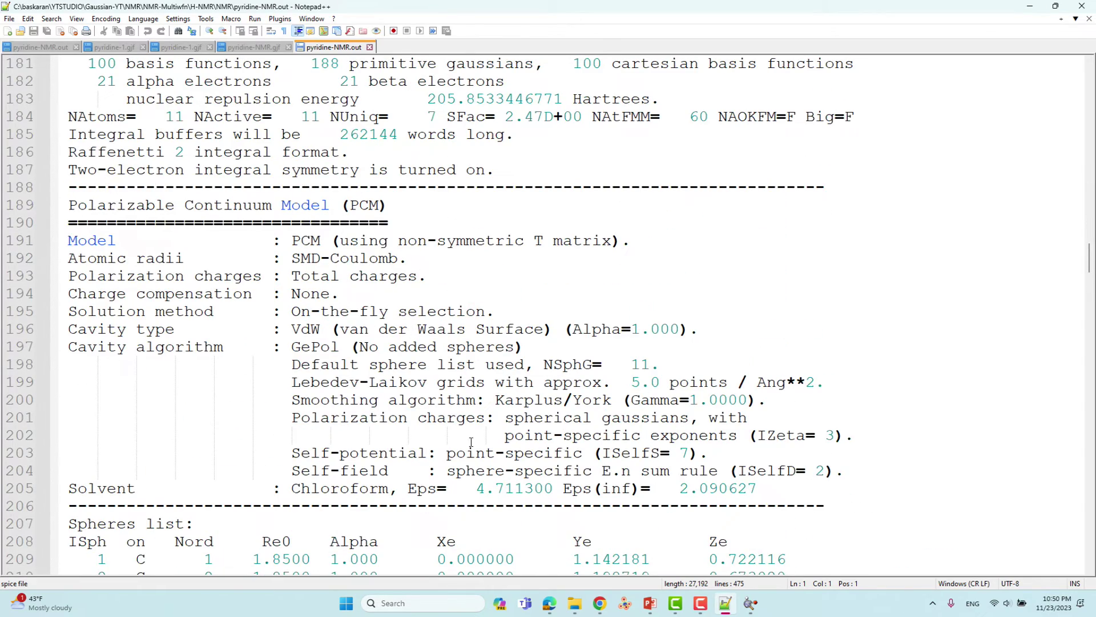
pyautogui.moveTo(295, 260); pyautogui.dragTo(321, 261)
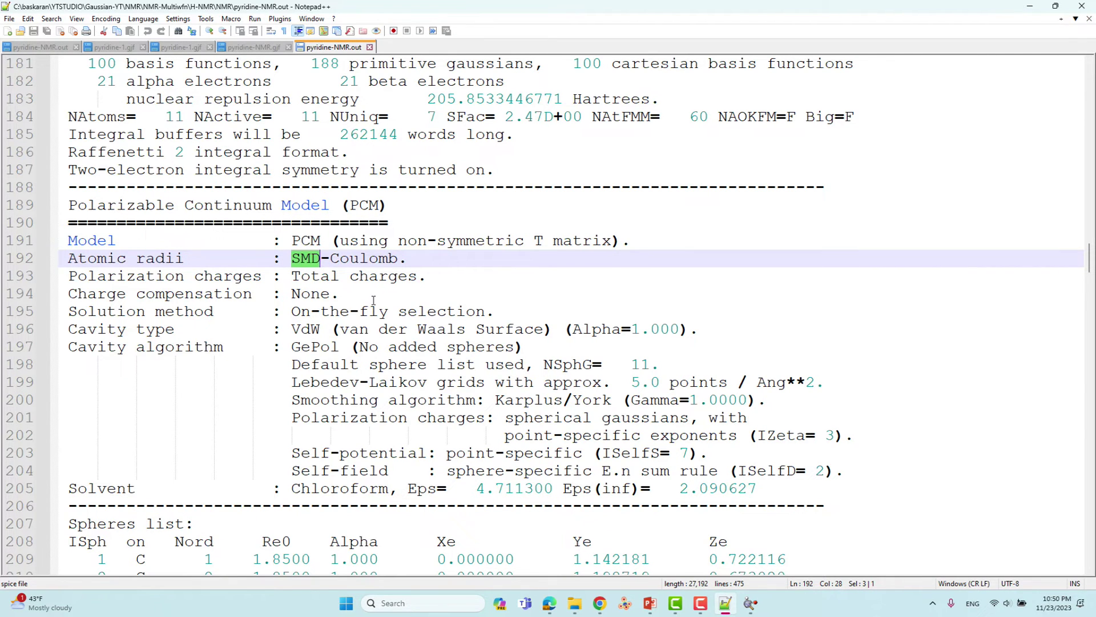
# Examine the SCF GIAO magnetic shielding tensors listed for the carbon, nitrogen and hydrogen atoms in the NMR output
pyautogui.scroll(-7, 377, 347)
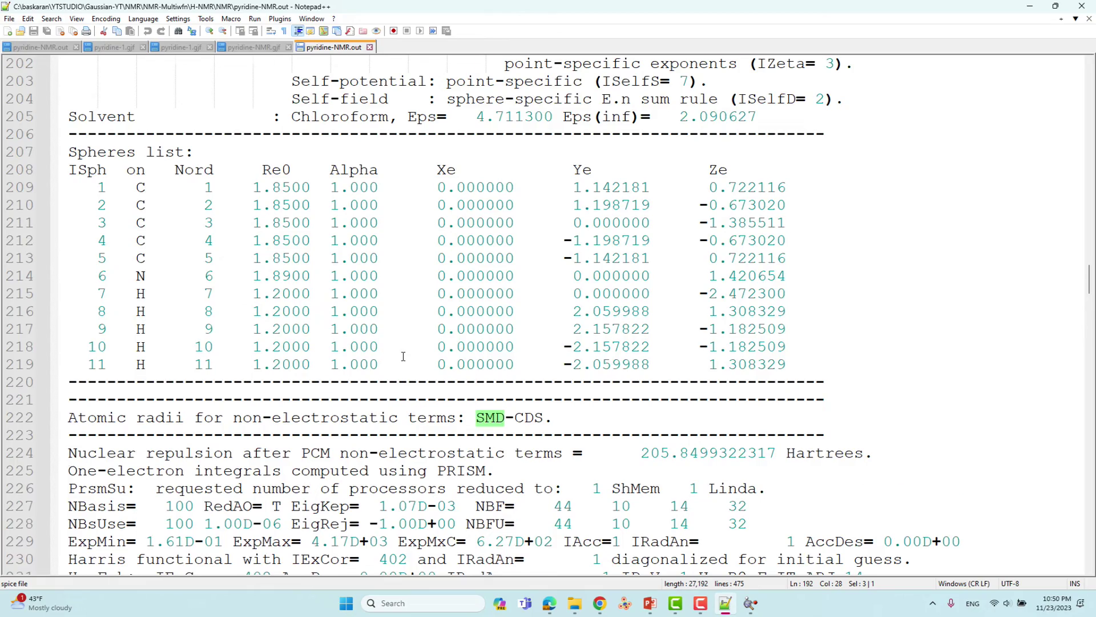
pyautogui.scroll(-6, 402, 356)
pyautogui.scroll(-20, 409, 357)
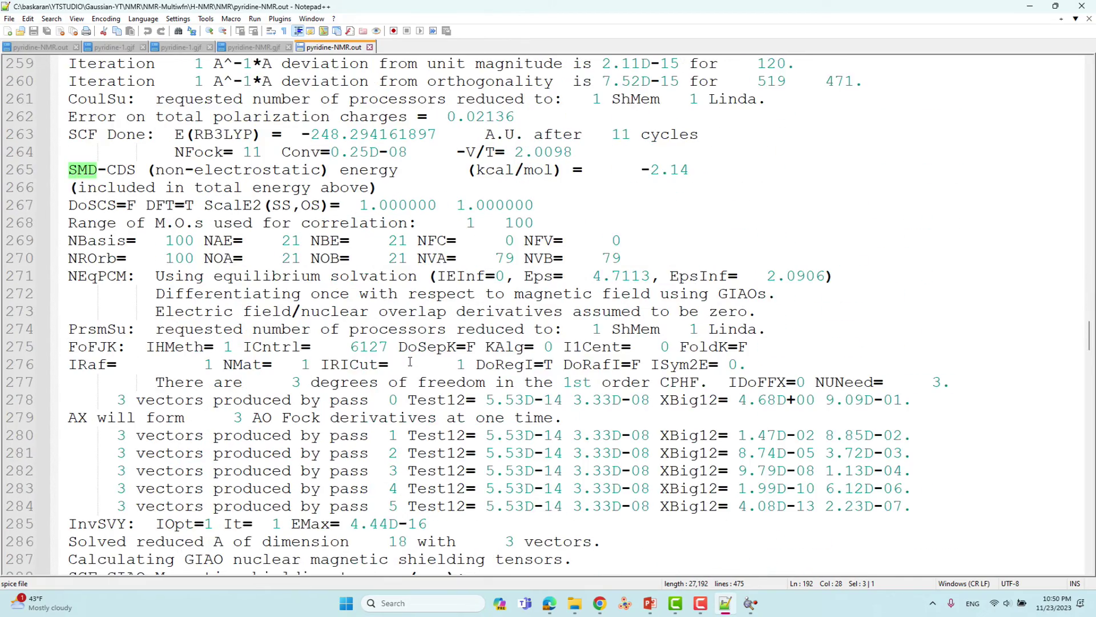
pyautogui.scroll(6, 409, 361)
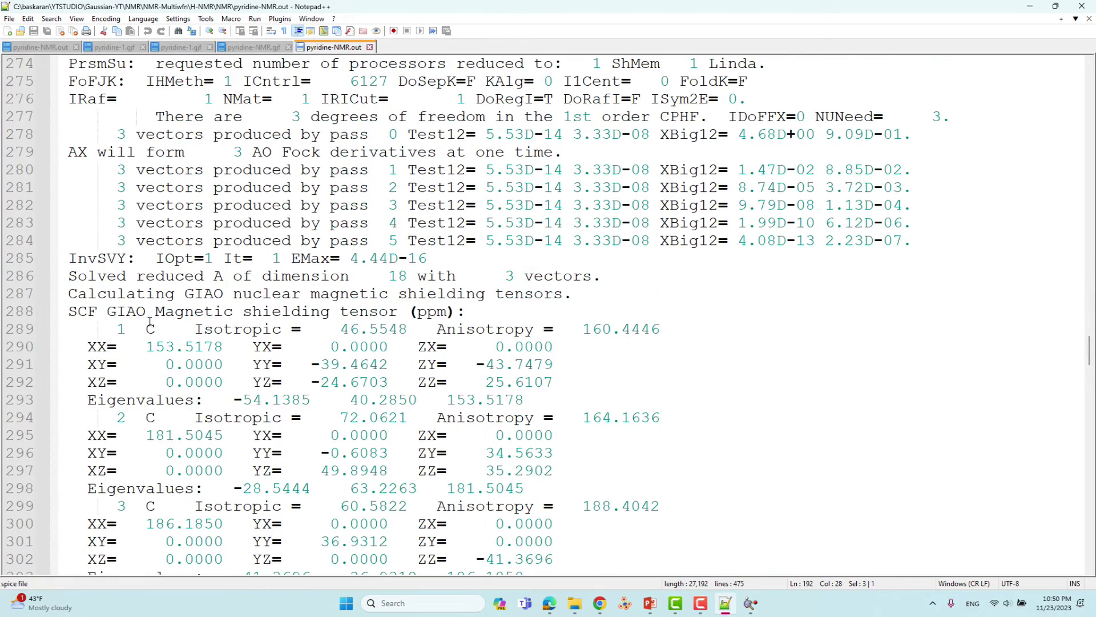
pyautogui.moveTo(68, 312); pyautogui.dragTo(469, 313)
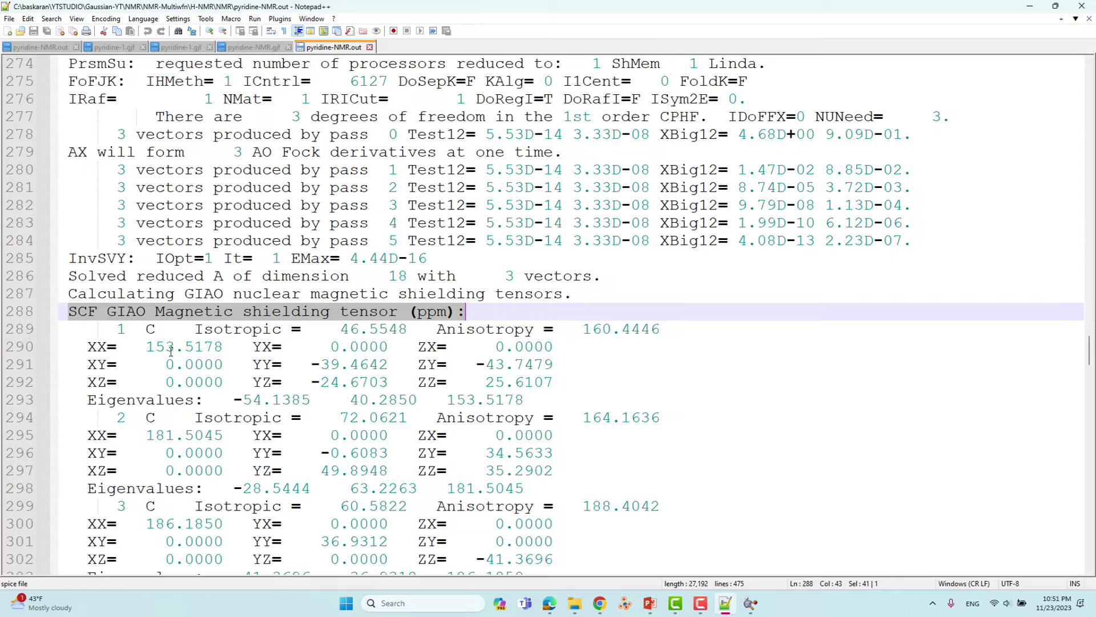
pyautogui.scroll(-20, 182, 354)
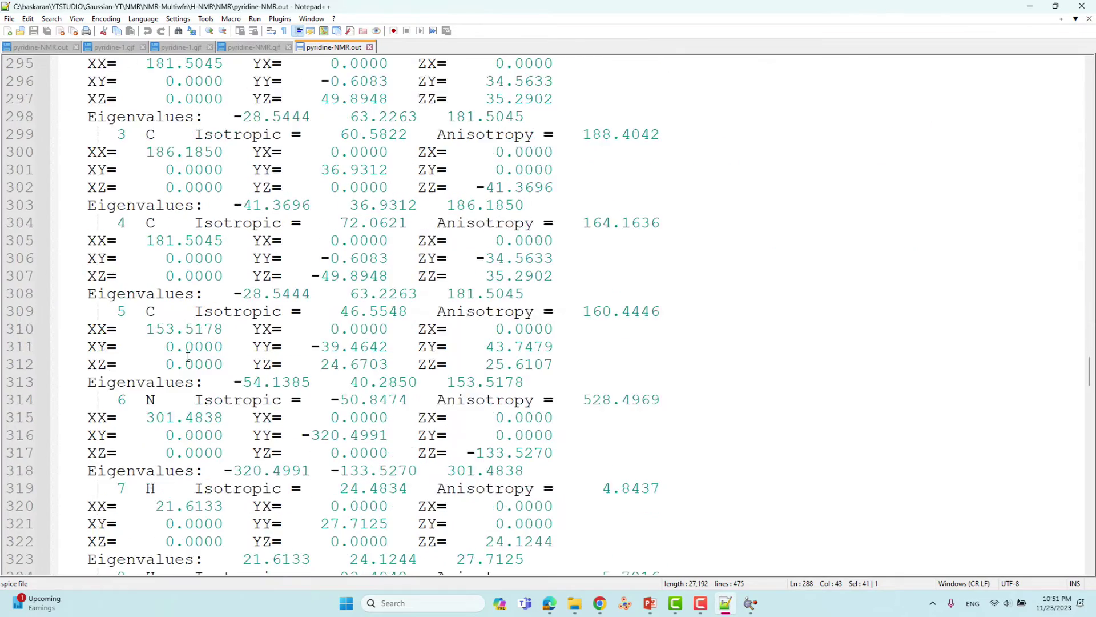
pyautogui.scroll(16, 194, 357)
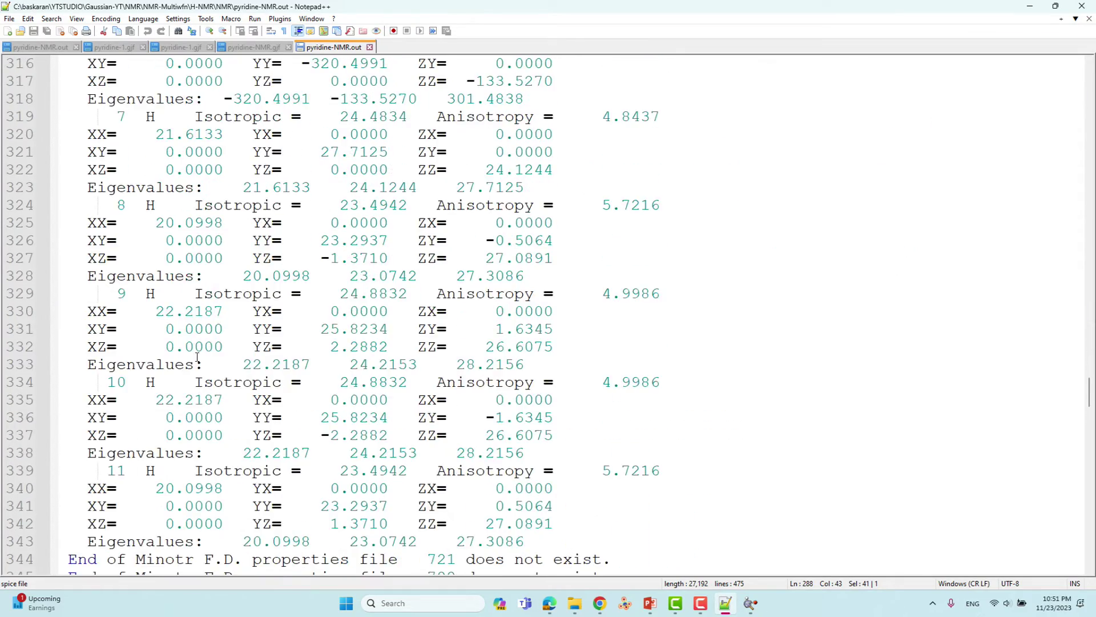
pyautogui.scroll(3, 197, 357)
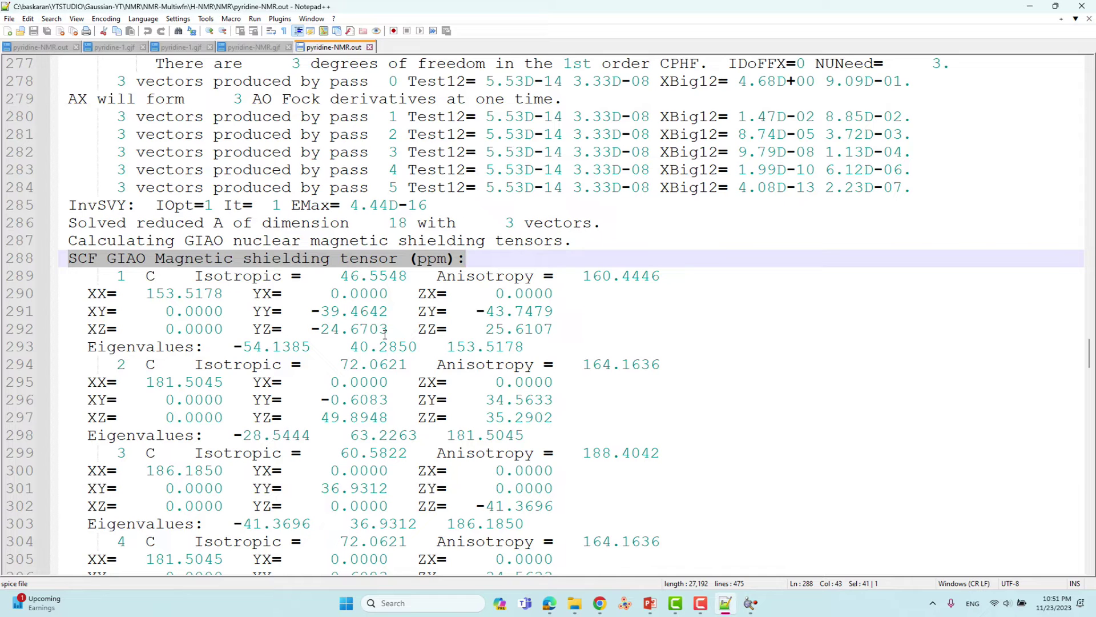
# Check the termination line at the end of the NMR output and return to the NMR folder
pyautogui.scroll(-19, 407, 313)
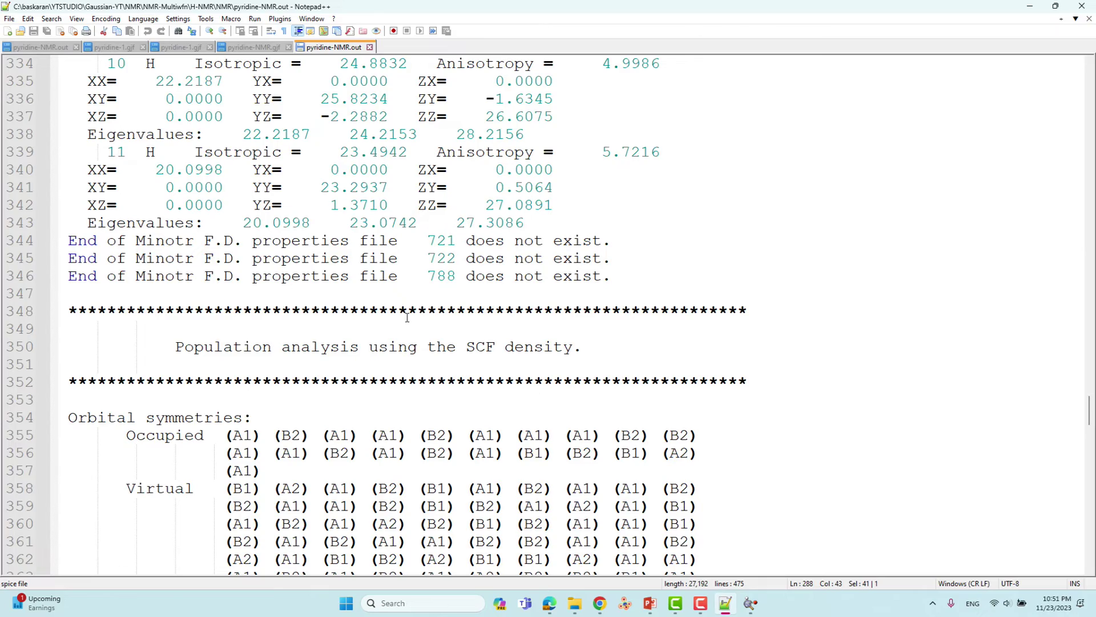
pyautogui.scroll(-20, 407, 317)
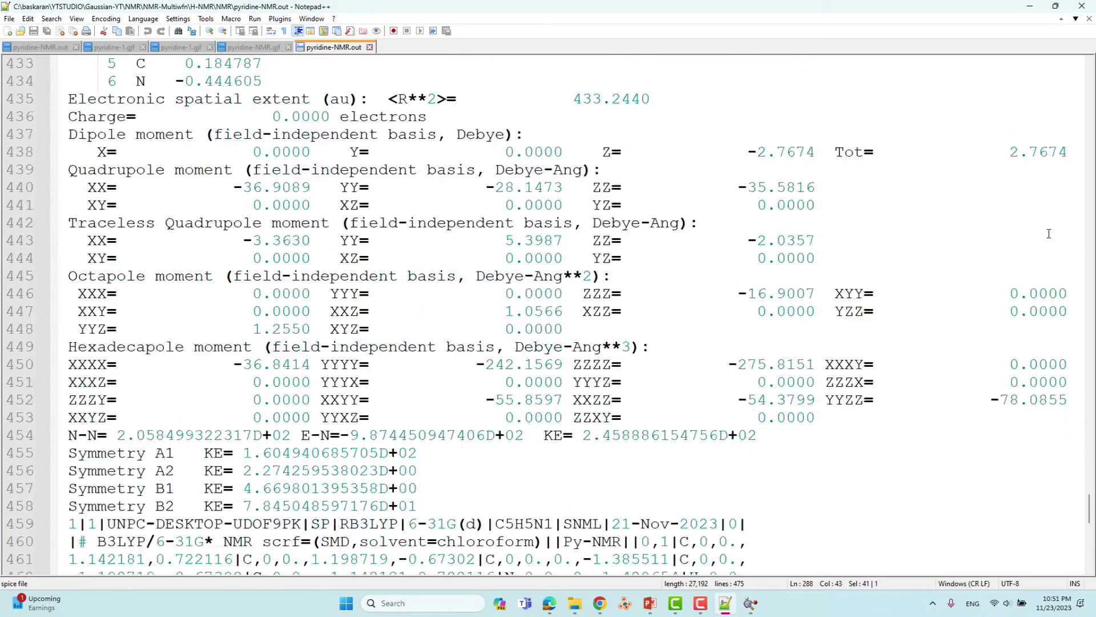
pyautogui.scroll(-7, 1049, 233)
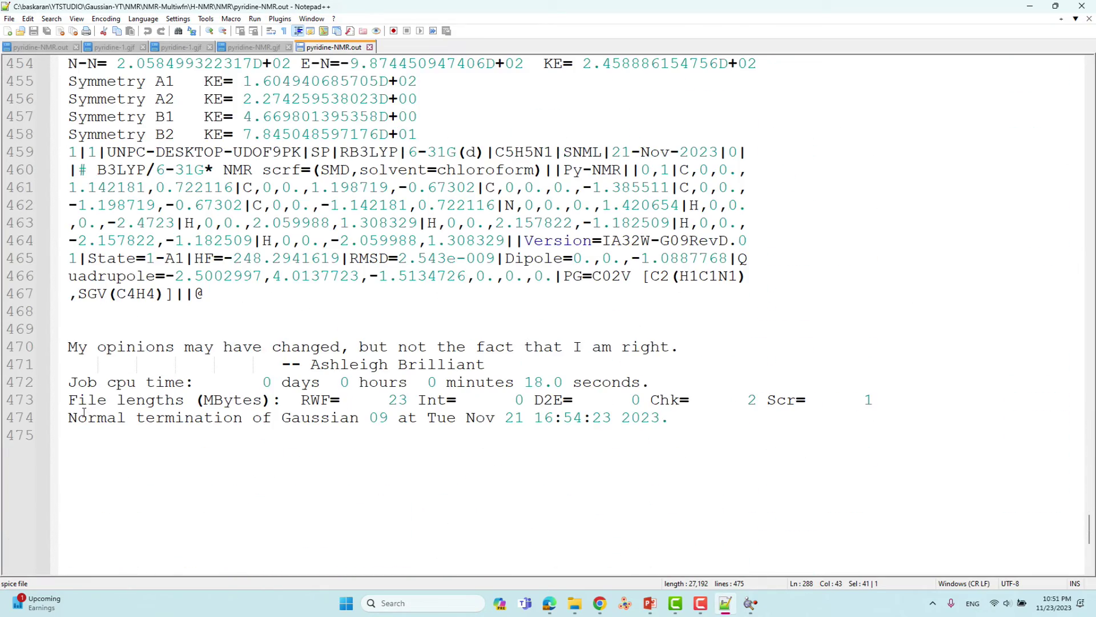
pyautogui.moveTo(69, 417); pyautogui.dragTo(662, 416)
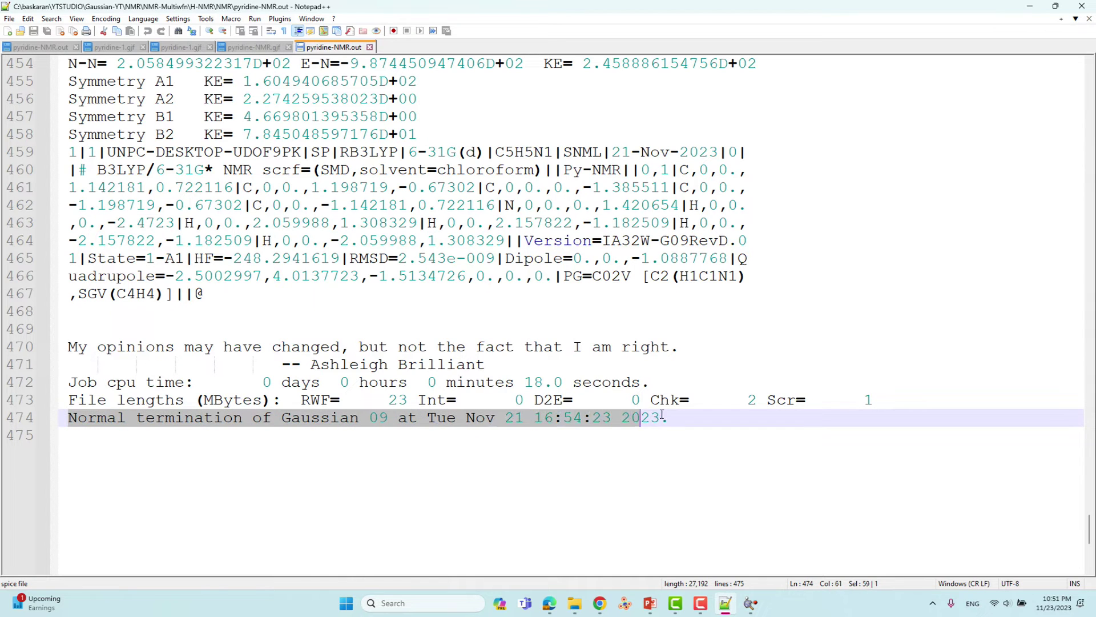
pyautogui.click(637, 466)
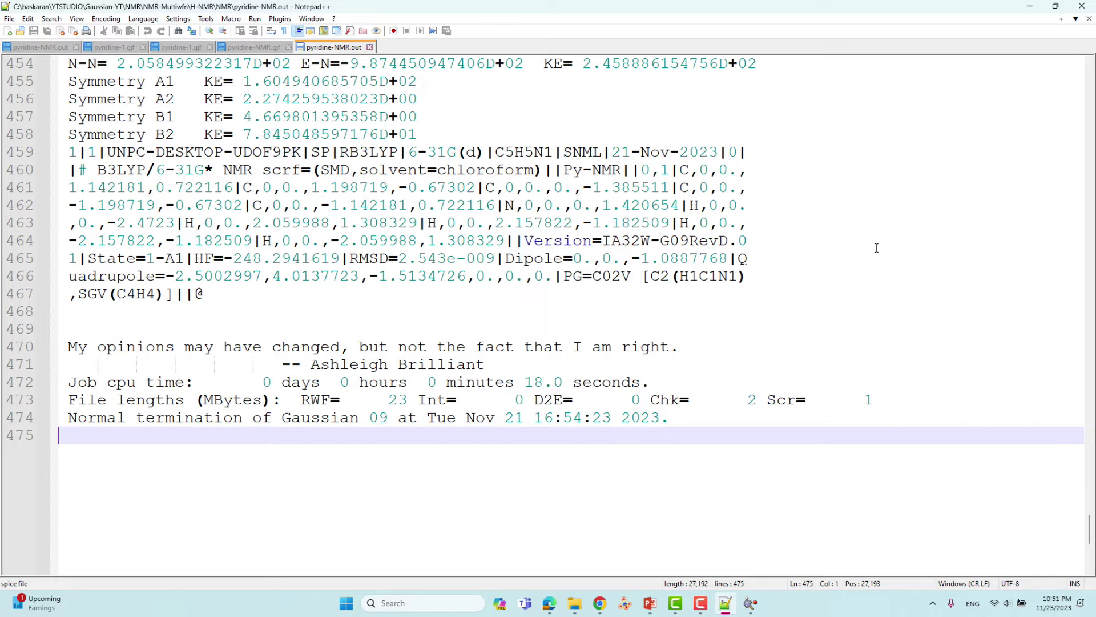
pyautogui.click(838, 224)
pyautogui.click(1029, 7)
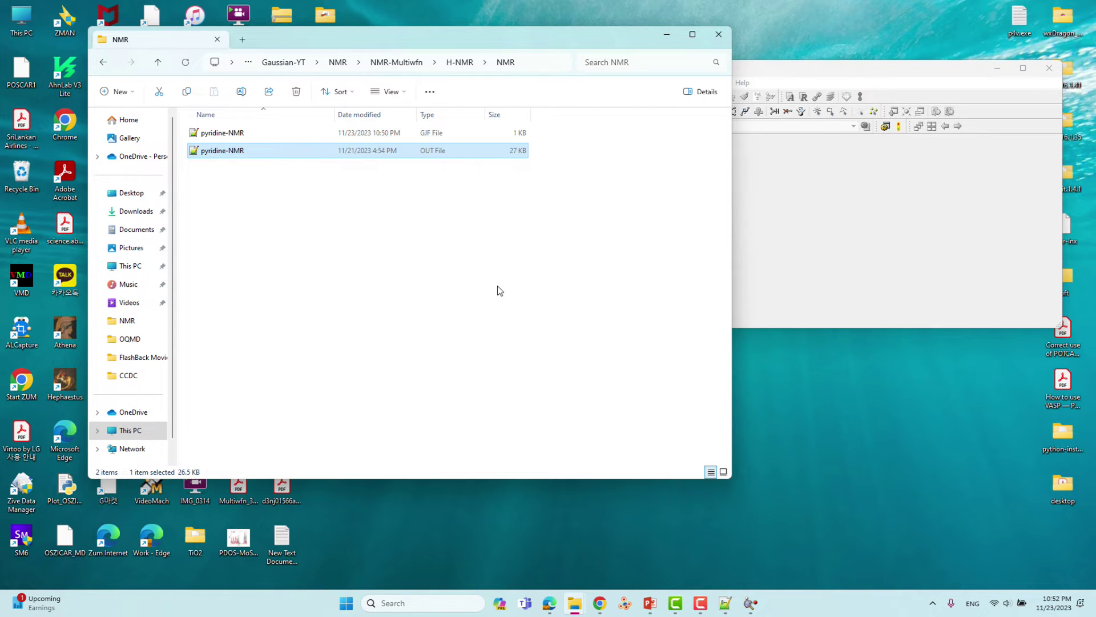
# Close GaussView and move the NMR folder window and the Multiwfn folder icon to clear areas of the desktop
pyautogui.click(963, 257)
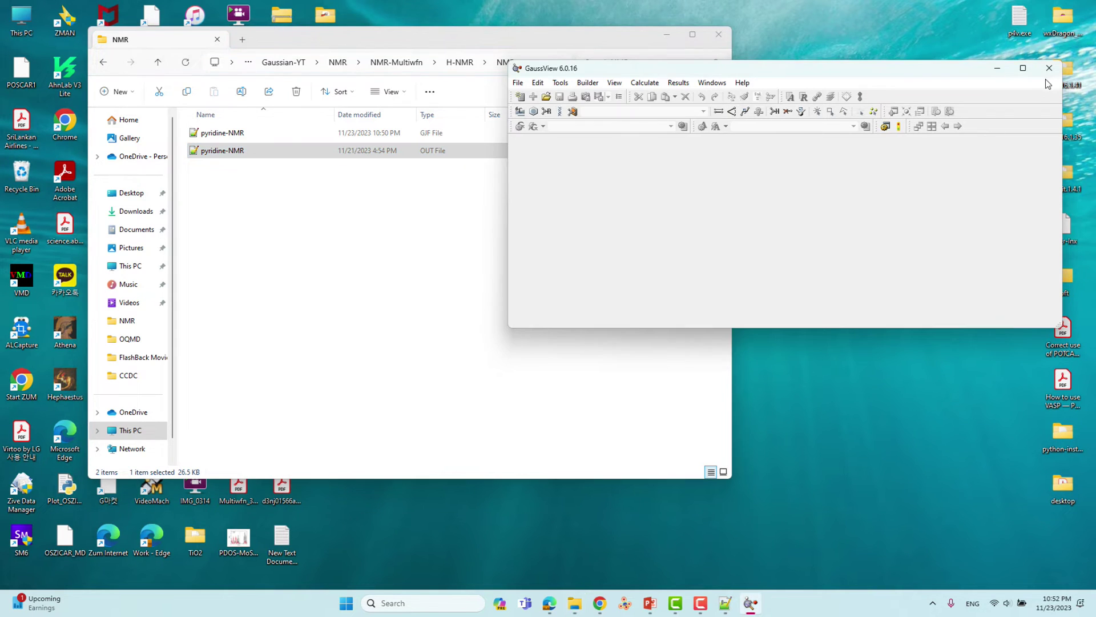
pyautogui.click(1049, 73)
pyautogui.moveTo(427, 38); pyautogui.dragTo(705, 141)
pyautogui.moveTo(542, 118); pyautogui.dragTo(374, 182)
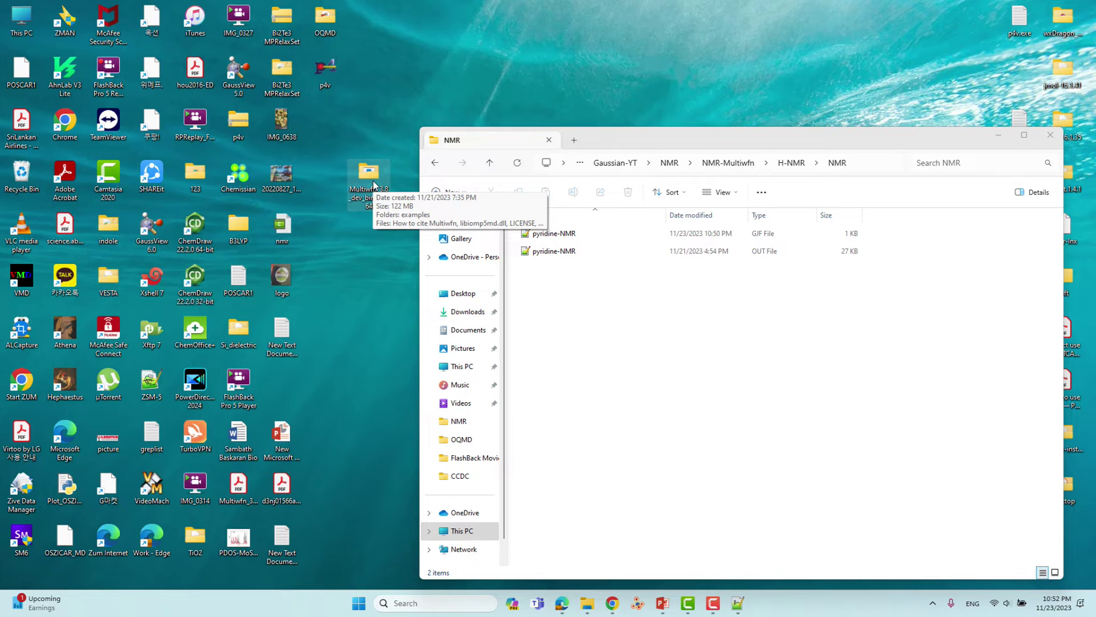
# Open the Multiwfn_3.8_dev_bin_Win64 folder and launch the Multiwfn application
pyautogui.doubleClick(360, 189)
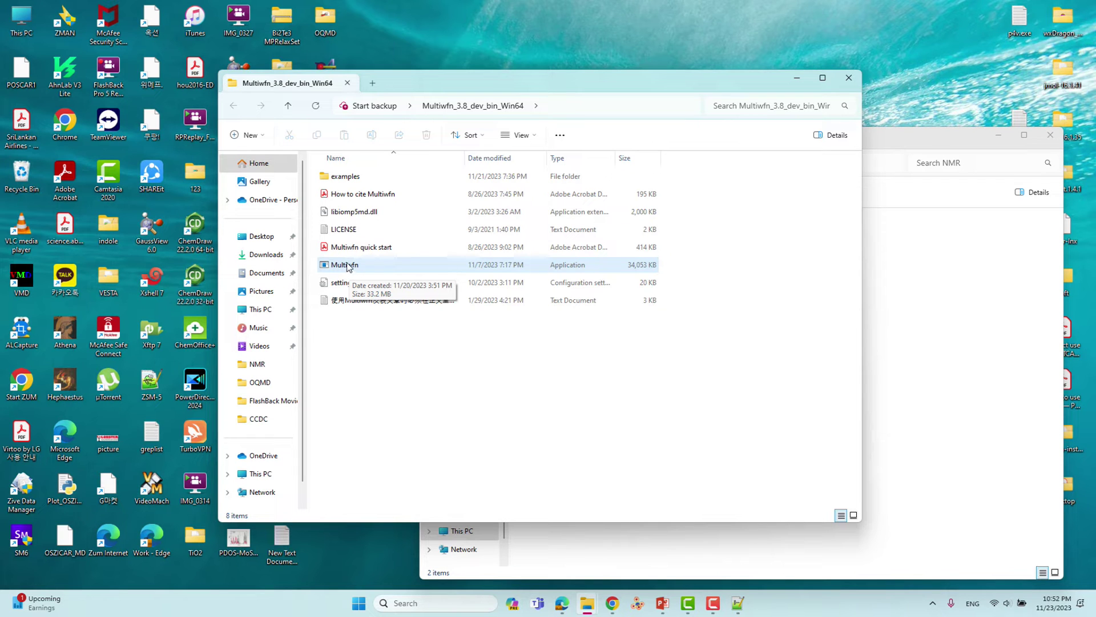
pyautogui.click(349, 266)
pyautogui.doubleClick(347, 266)
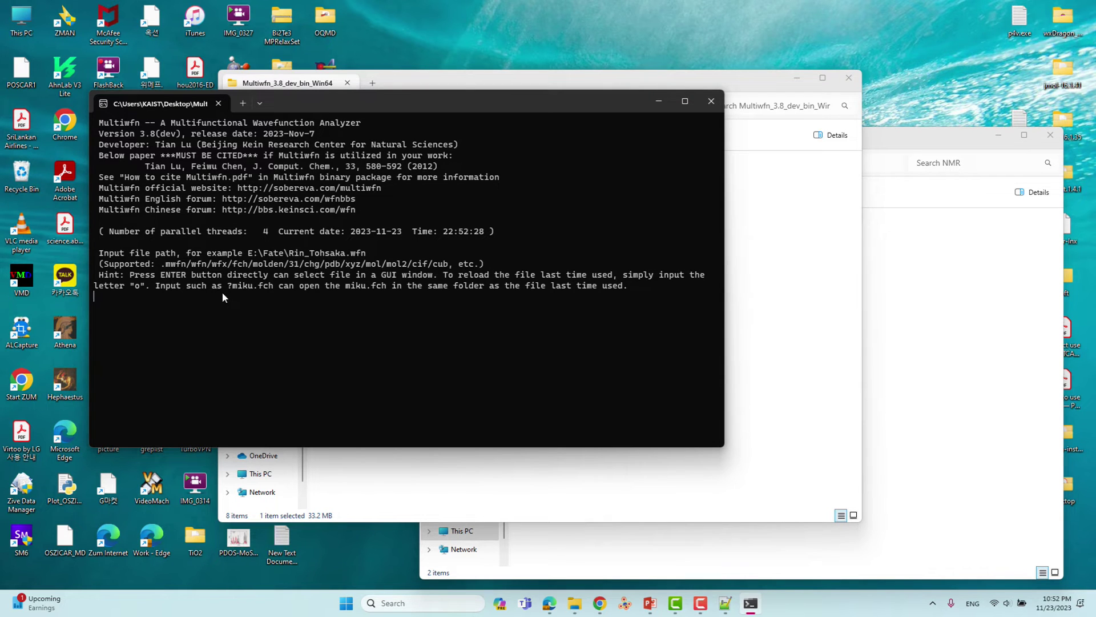
# Load pyridine-NMR.out from the NMR subfolder of H-NMR into Multiwfn as the input file
pyautogui.press('Return')
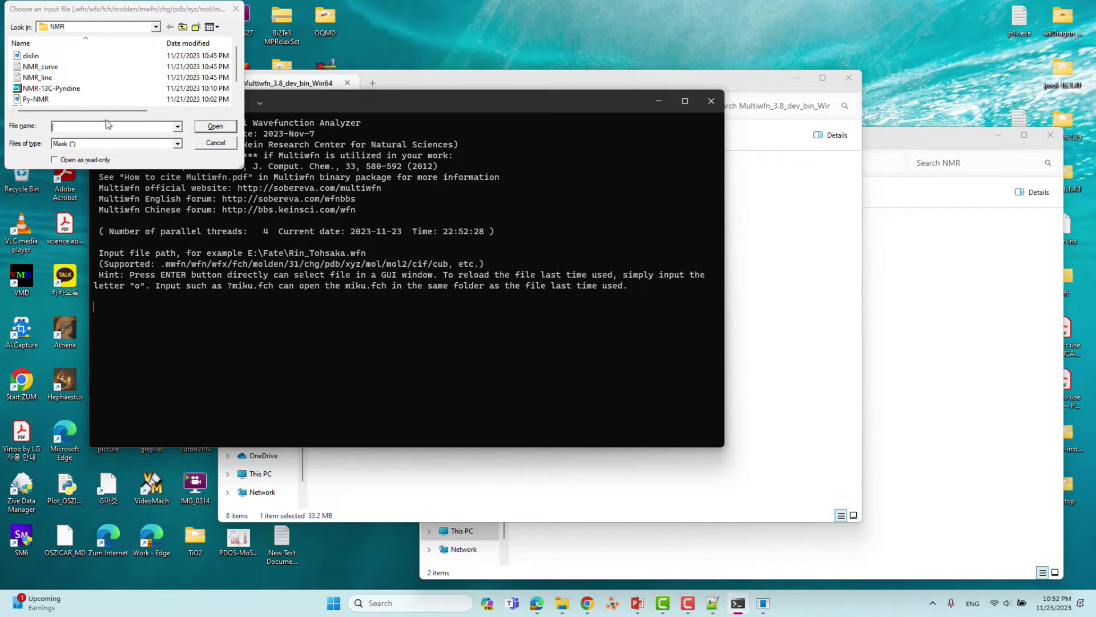
pyautogui.click(184, 26)
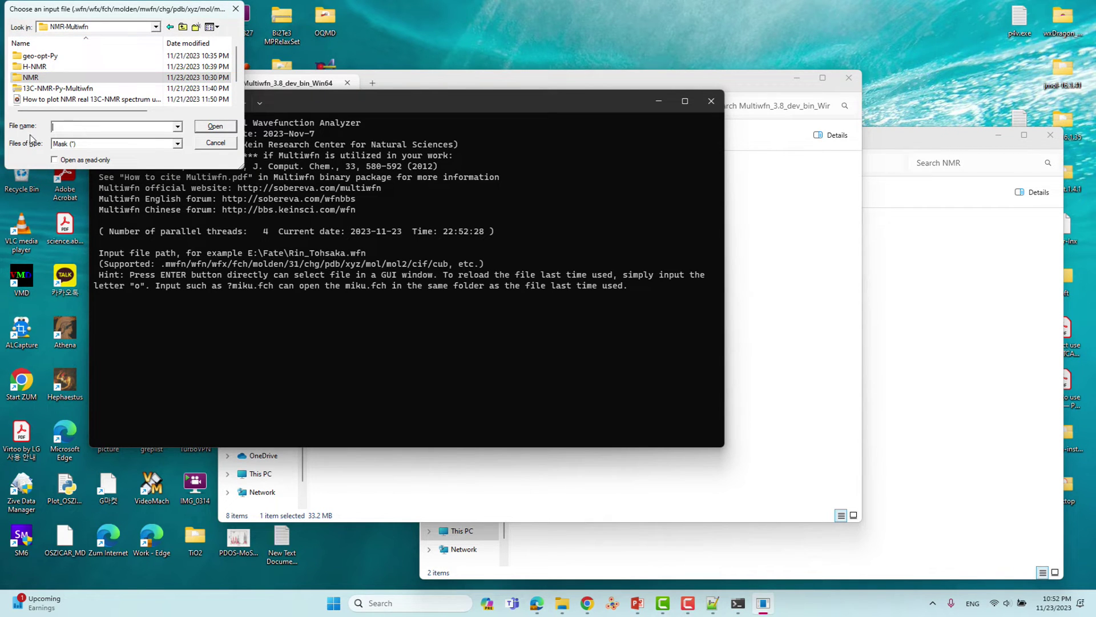
pyautogui.doubleClick(33, 67)
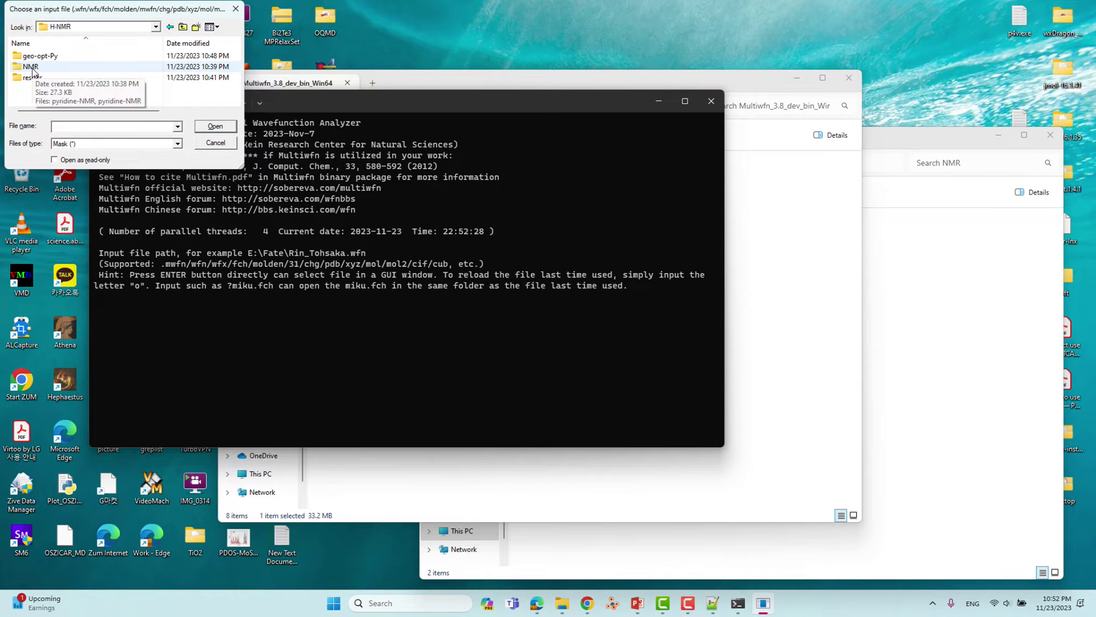
pyautogui.doubleClick(32, 68)
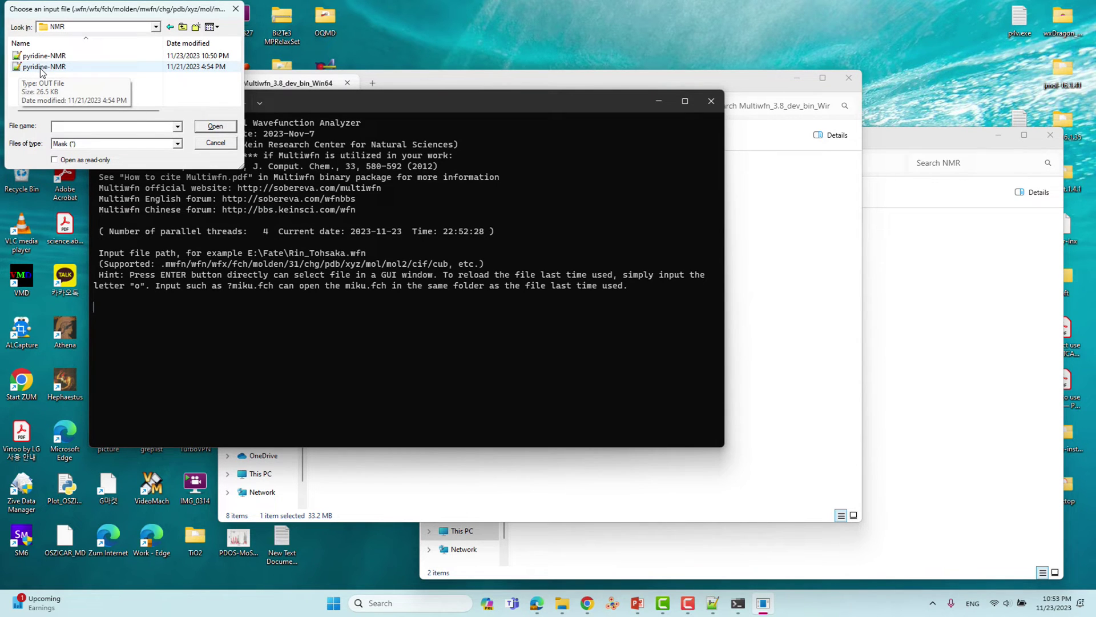
pyautogui.click(43, 69)
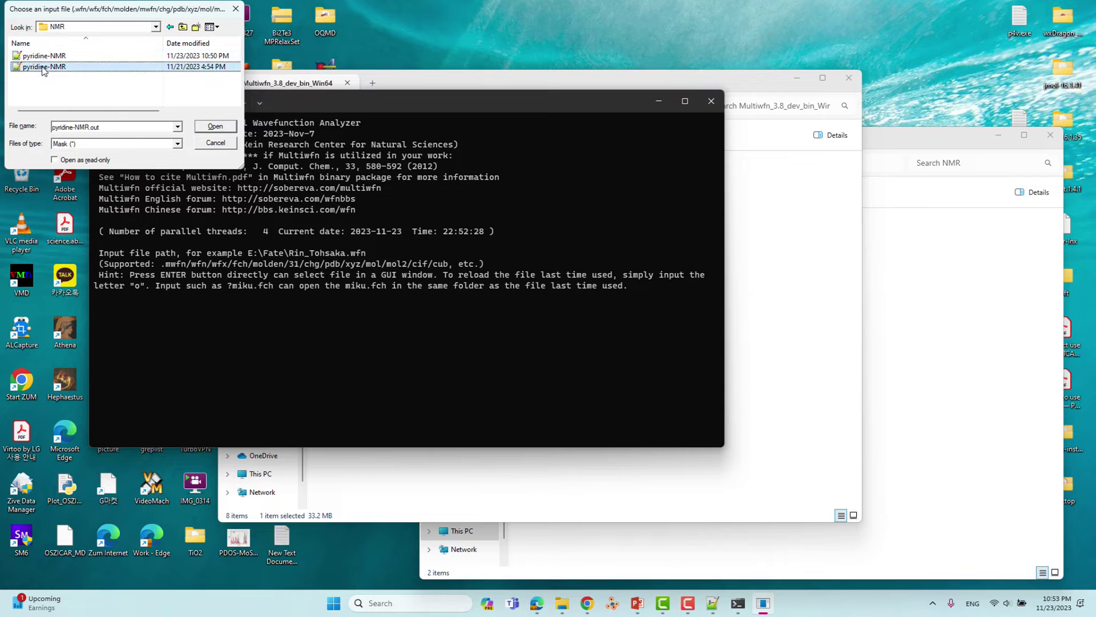
pyautogui.click(221, 127)
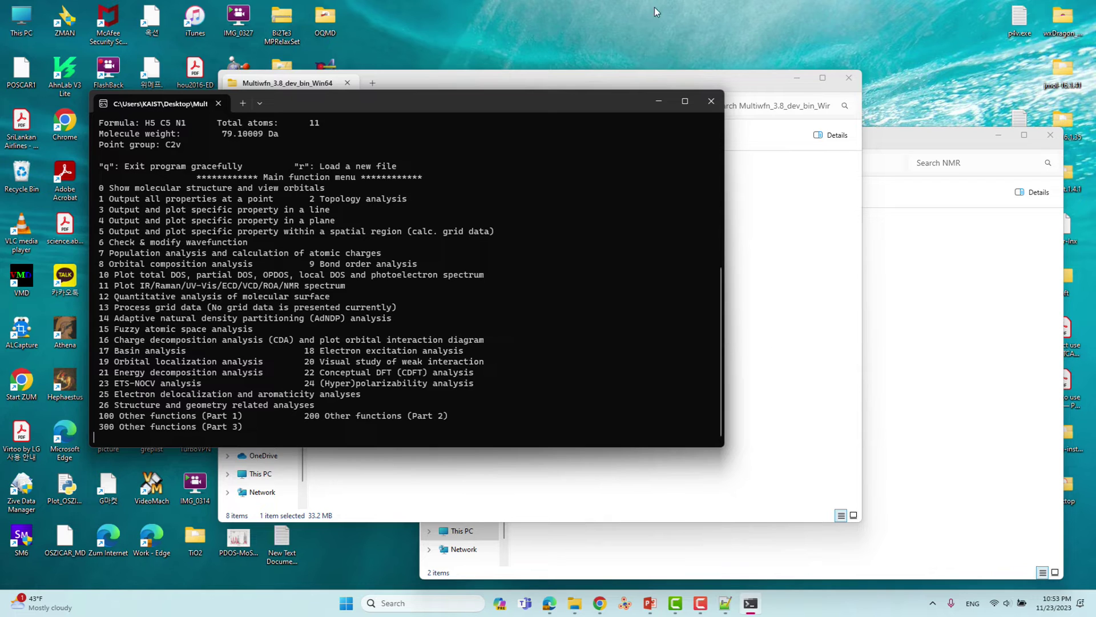
# Choose the spectrum plotting function 11 and select spectrum type 7 for NMR
pyautogui.doubleClick(103, 287)
pyautogui.moveTo(122, 291); pyautogui.dragTo(352, 291)
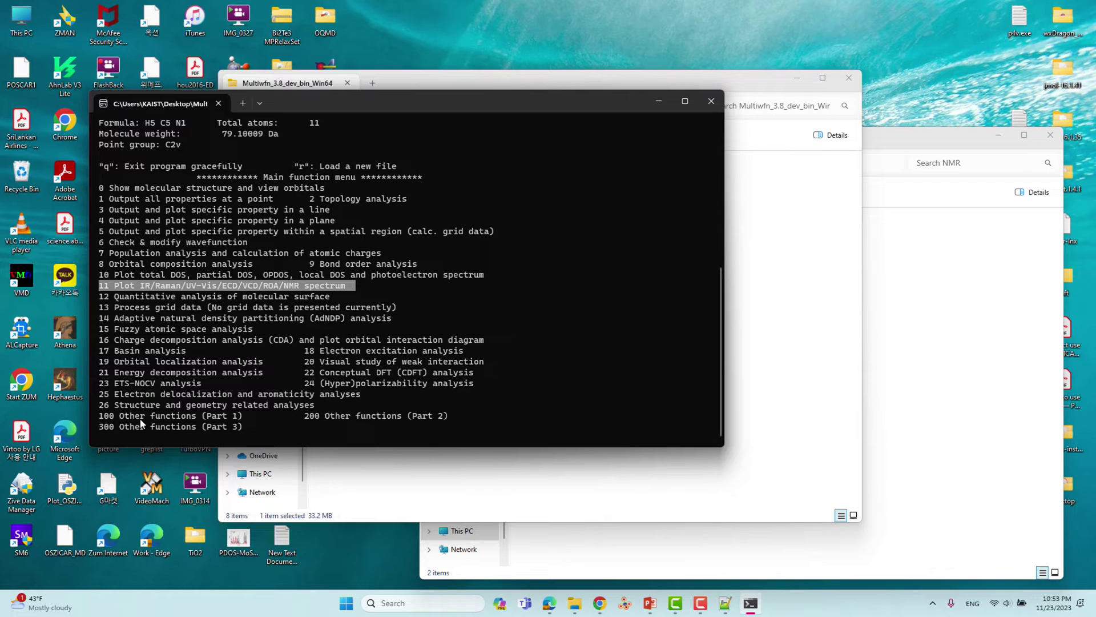
pyautogui.write('11')
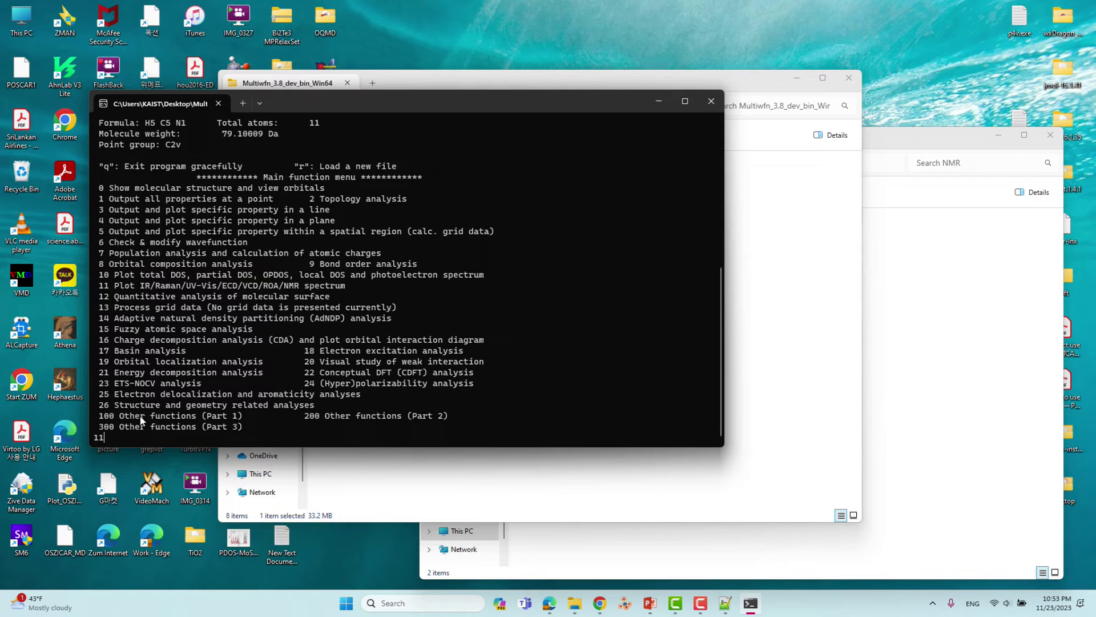
pyautogui.press('Return')
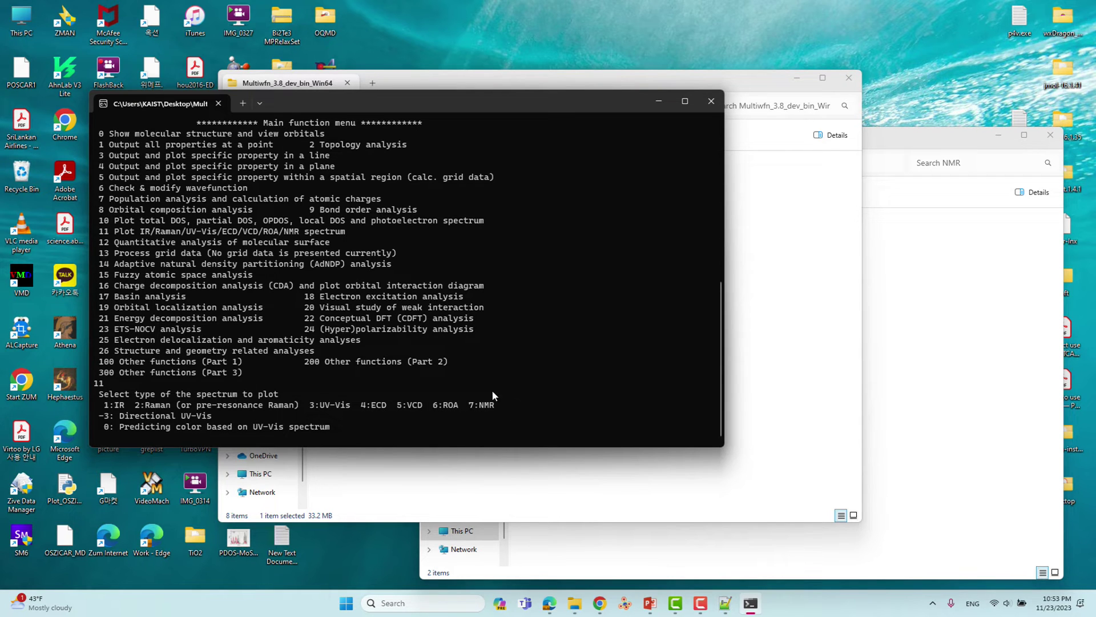
pyautogui.moveTo(496, 407); pyautogui.dragTo(471, 407)
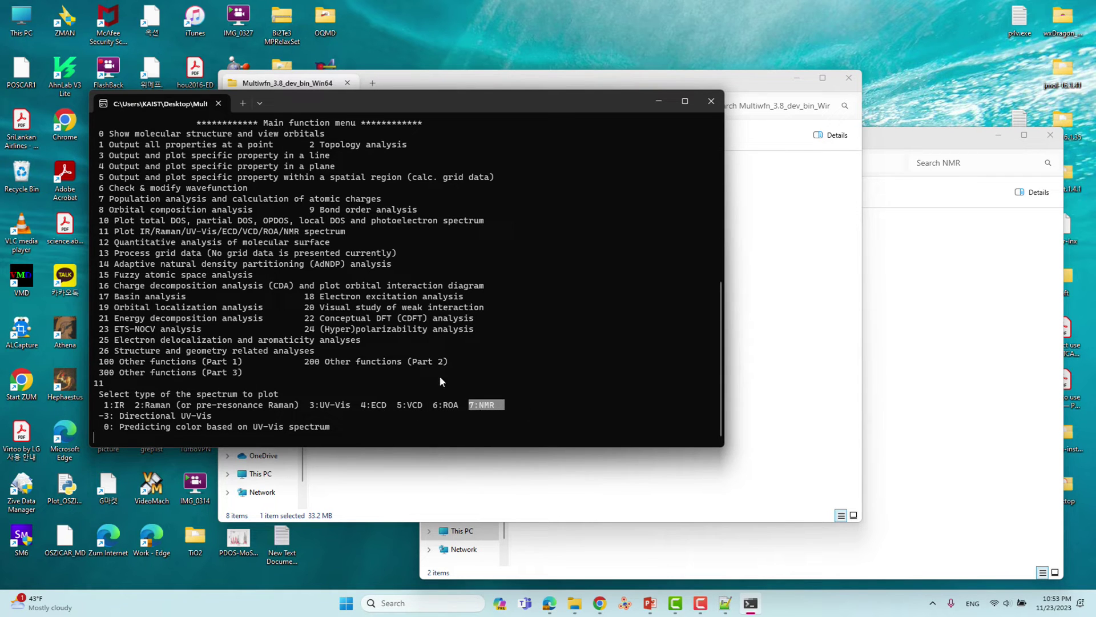
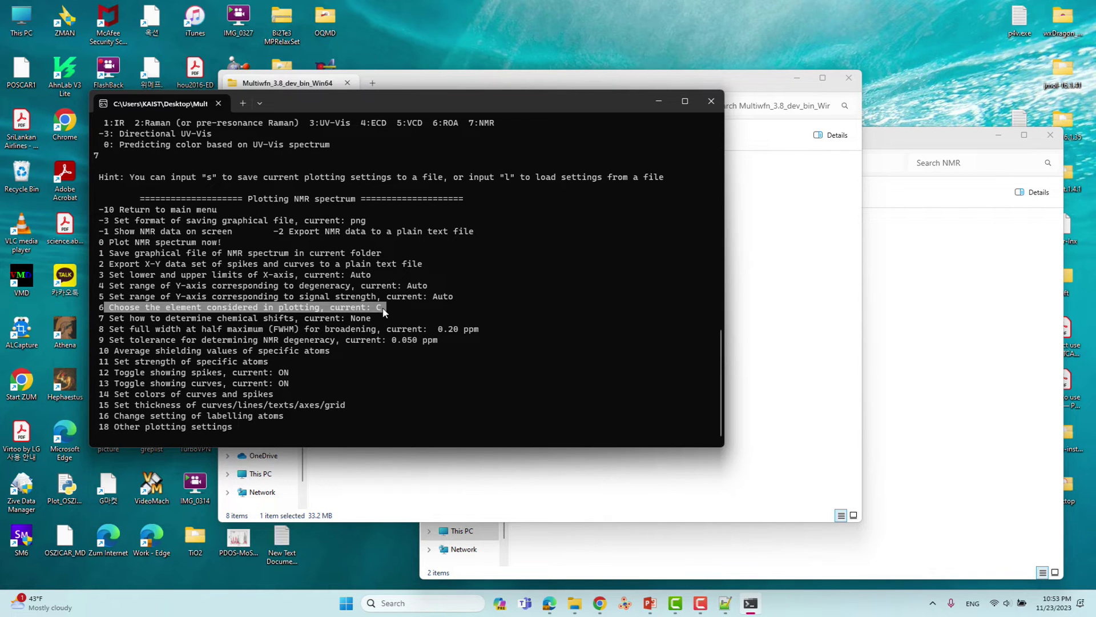
# Set the element considered in the NMR plot to H using option 6
pyautogui.click(217, 432)
pyautogui.write('6')
pyautogui.press('Return')
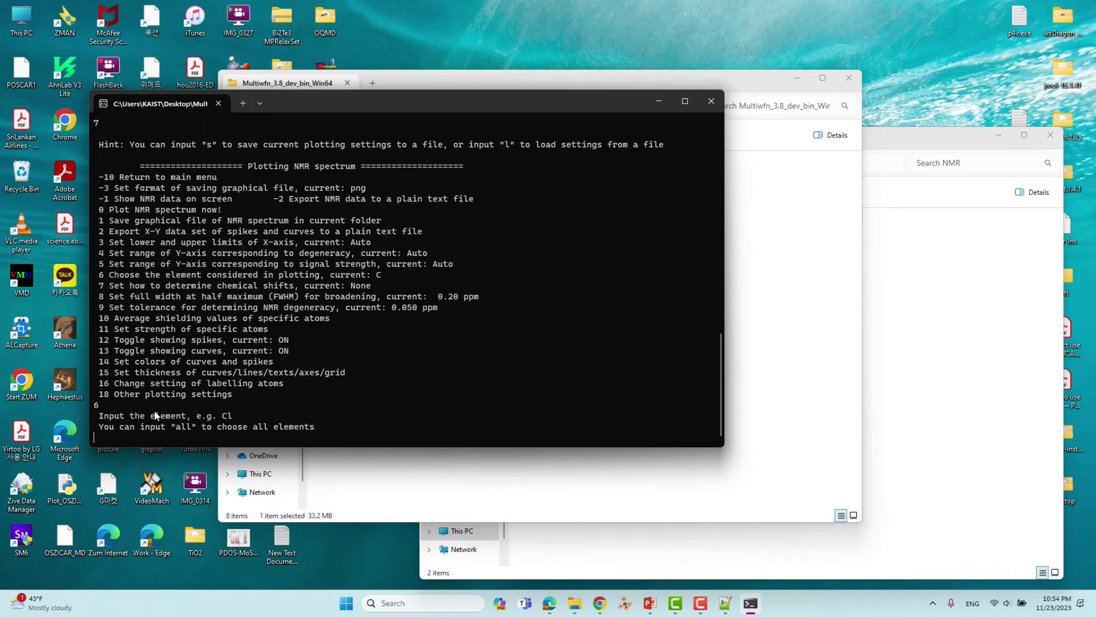
pyautogui.write('H')
pyautogui.press('Return')
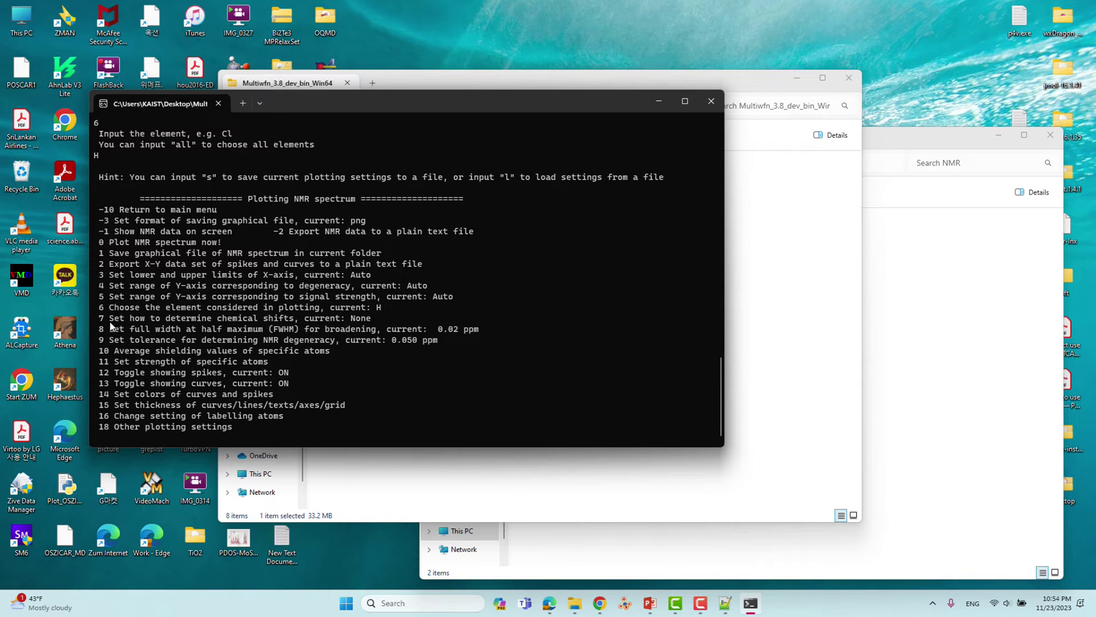
# Choose option 7 for determining chemical shifts and select method 2, scaling by slope and intercept
pyautogui.moveTo(108, 309); pyautogui.dragTo(390, 312)
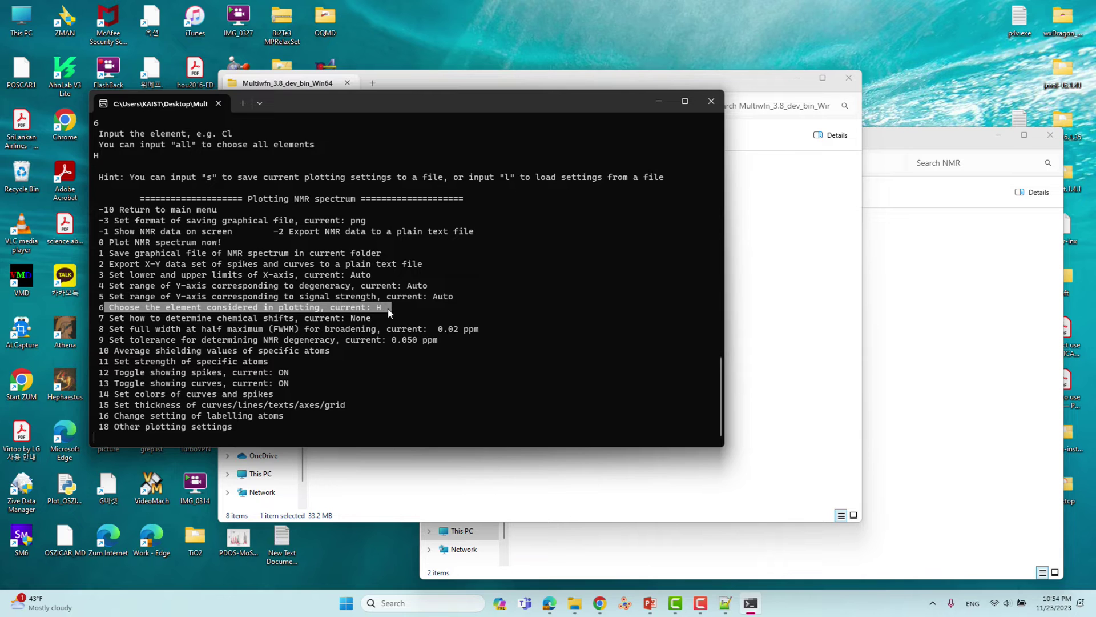
pyautogui.moveTo(105, 322); pyautogui.dragTo(377, 323)
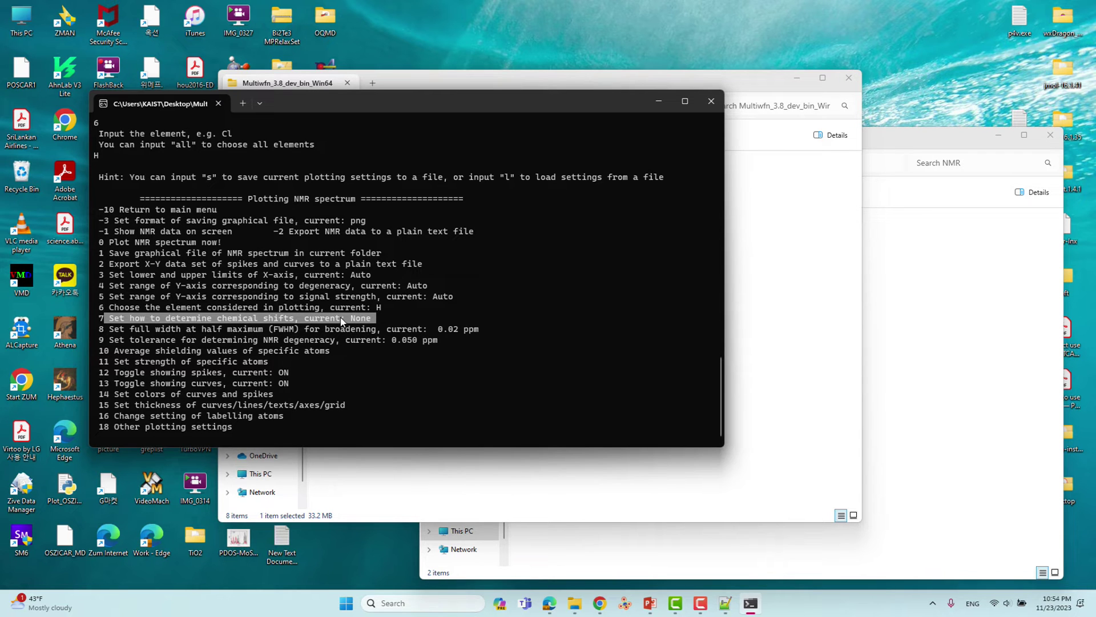
pyautogui.hotkey('ctrl', 'c')
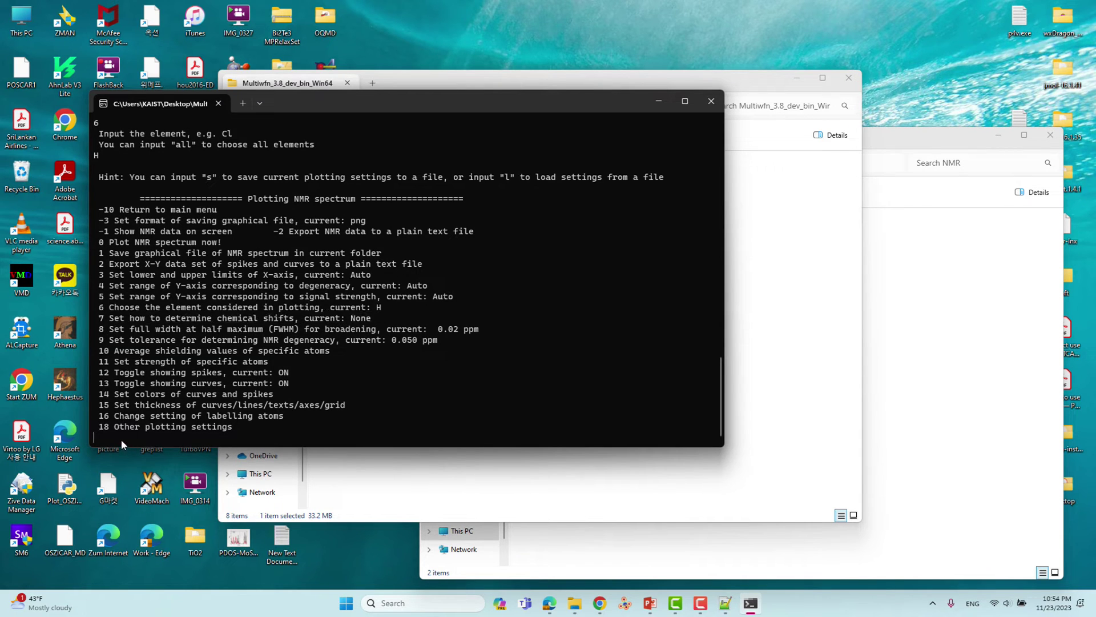
pyautogui.press('Return')
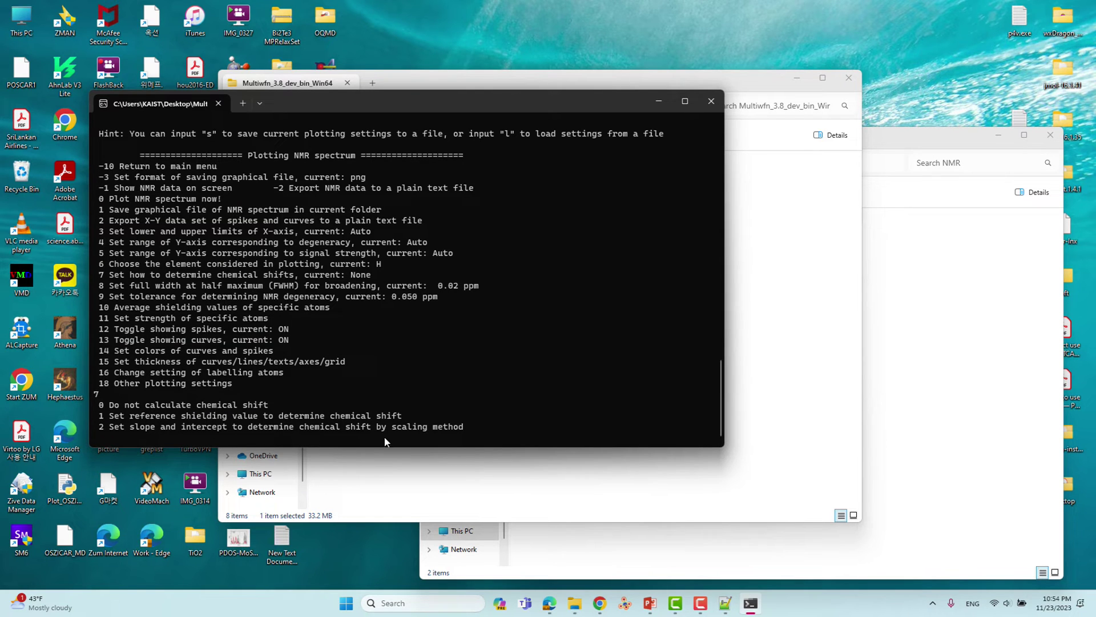
pyautogui.write('2')
pyautogui.press('Return')
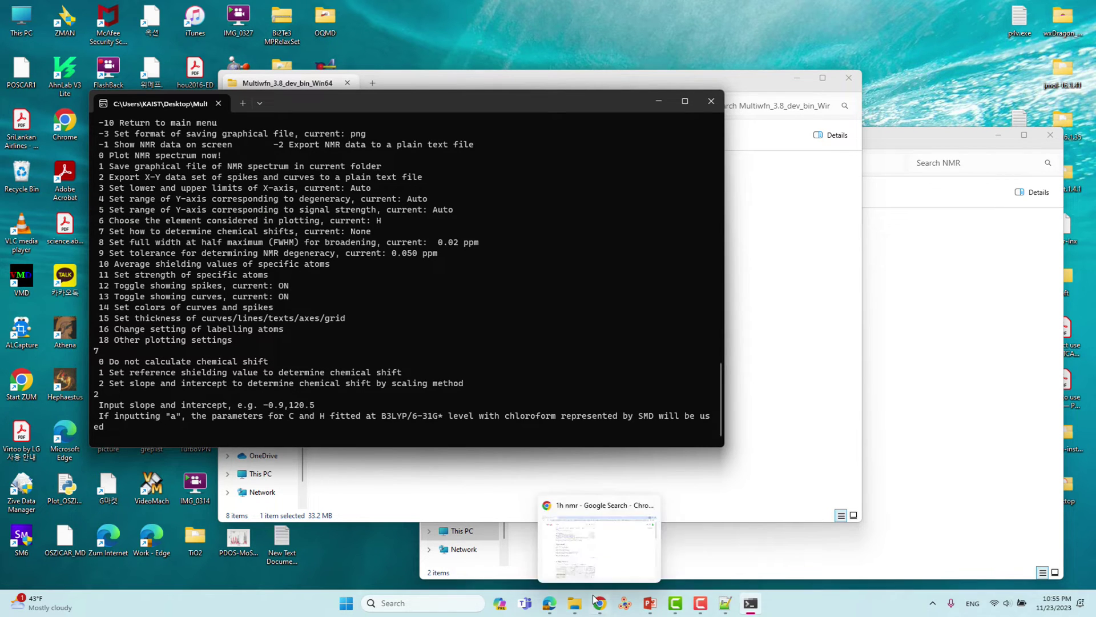
# Switch to Edge and open Table #1b, the SMD chloroform scaling factors, from the CHESHIRE site's Scaling Factors page
pyautogui.click(548, 604)
pyautogui.scroll(15, 1, 189)
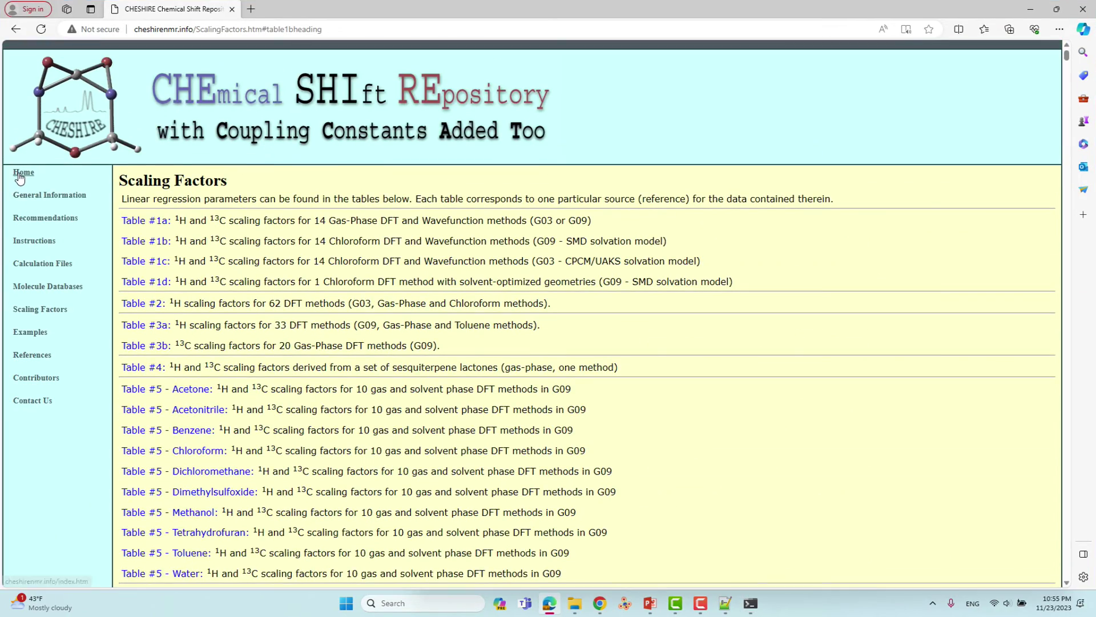
pyautogui.click(23, 172)
pyautogui.click(137, 29)
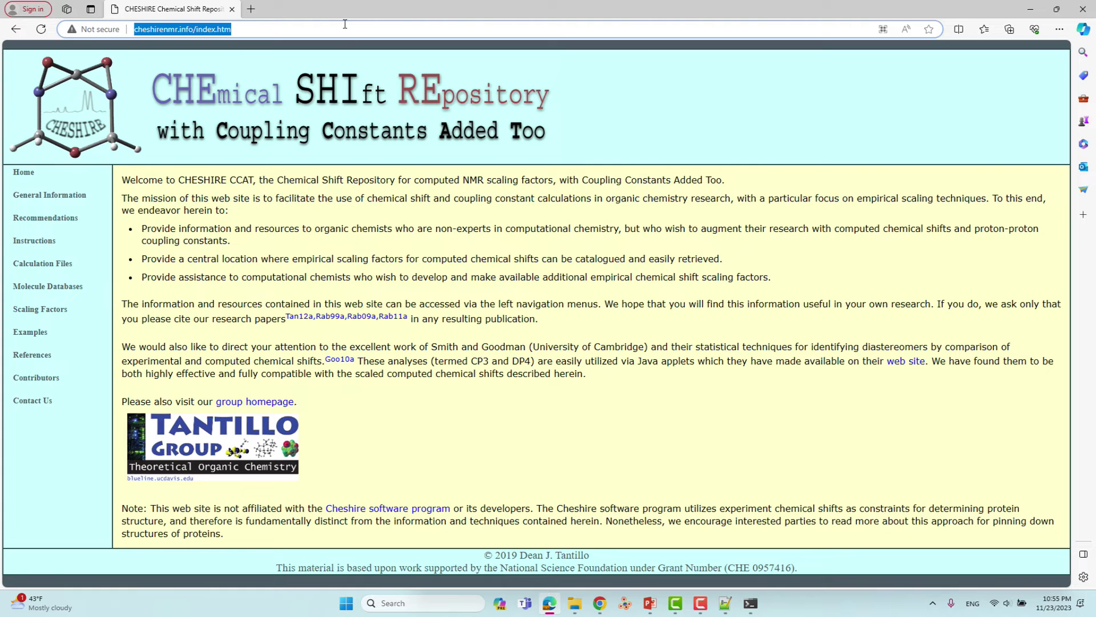
pyautogui.click(32, 312)
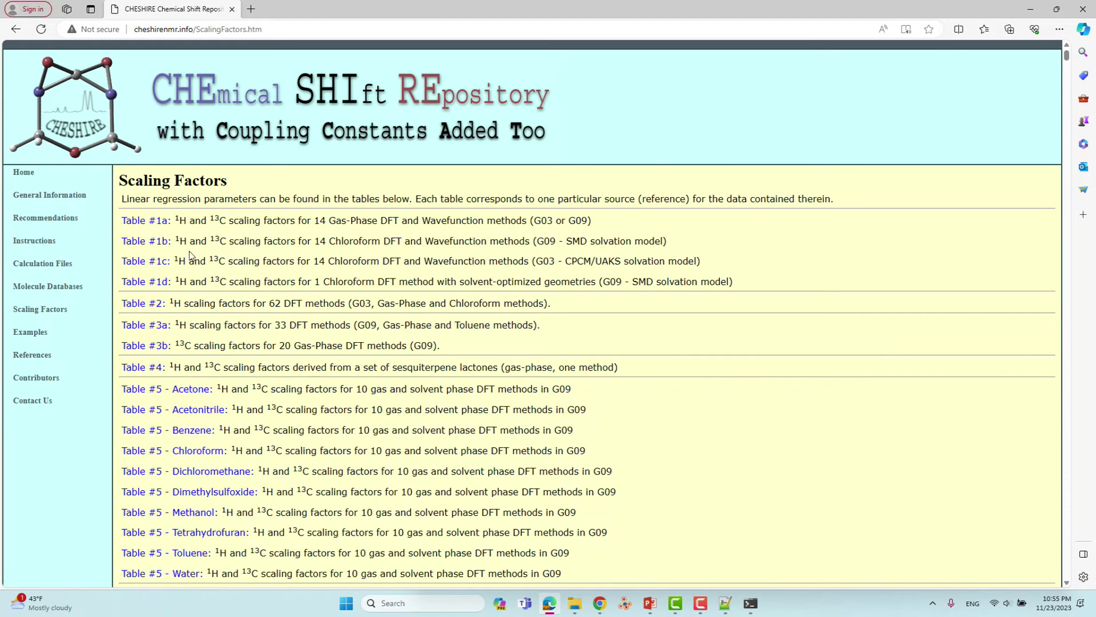
pyautogui.click(147, 243)
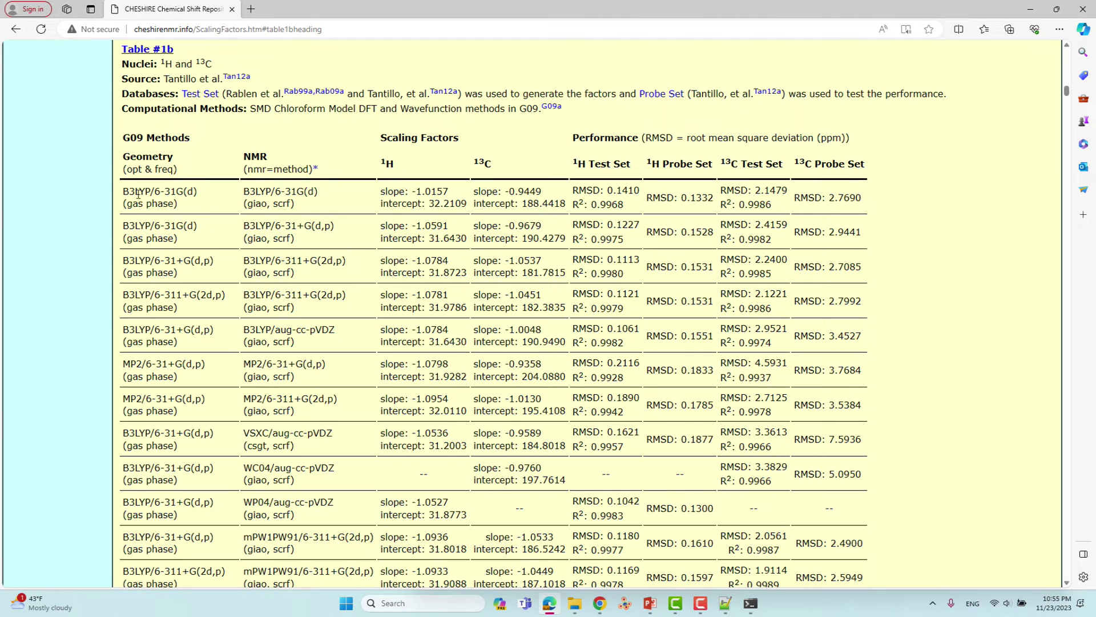
# Examine the geometry and NMR methods and the 1H and 13C scaling factors in the B3LYP/6-31G(d) rows of Table #1b
pyautogui.moveTo(125, 192); pyautogui.dragTo(200, 205)
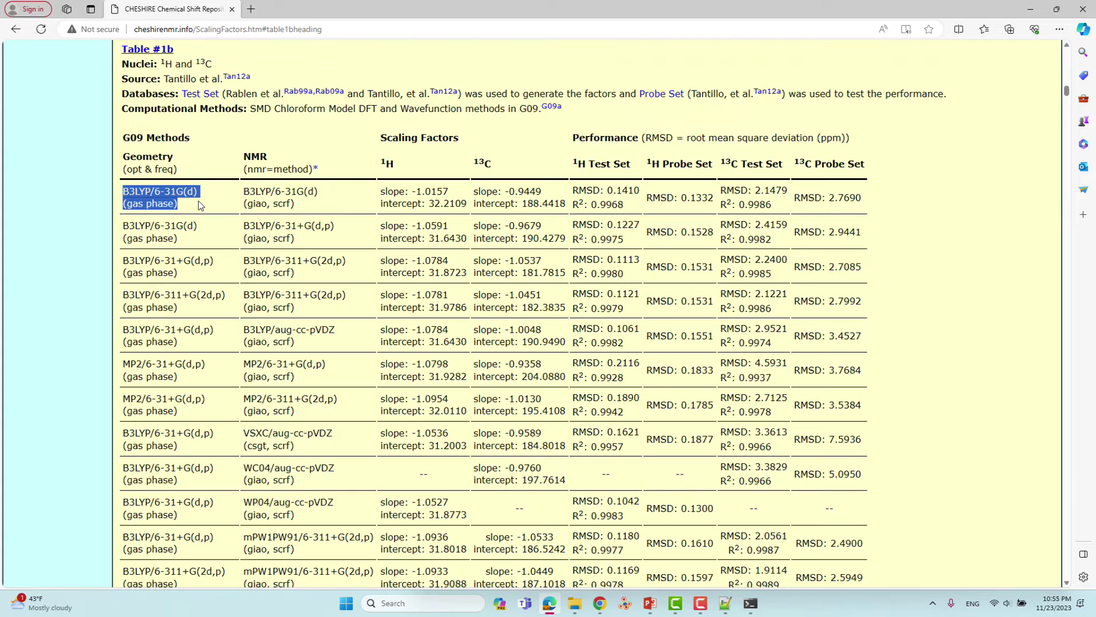
pyautogui.moveTo(242, 191); pyautogui.dragTo(331, 204)
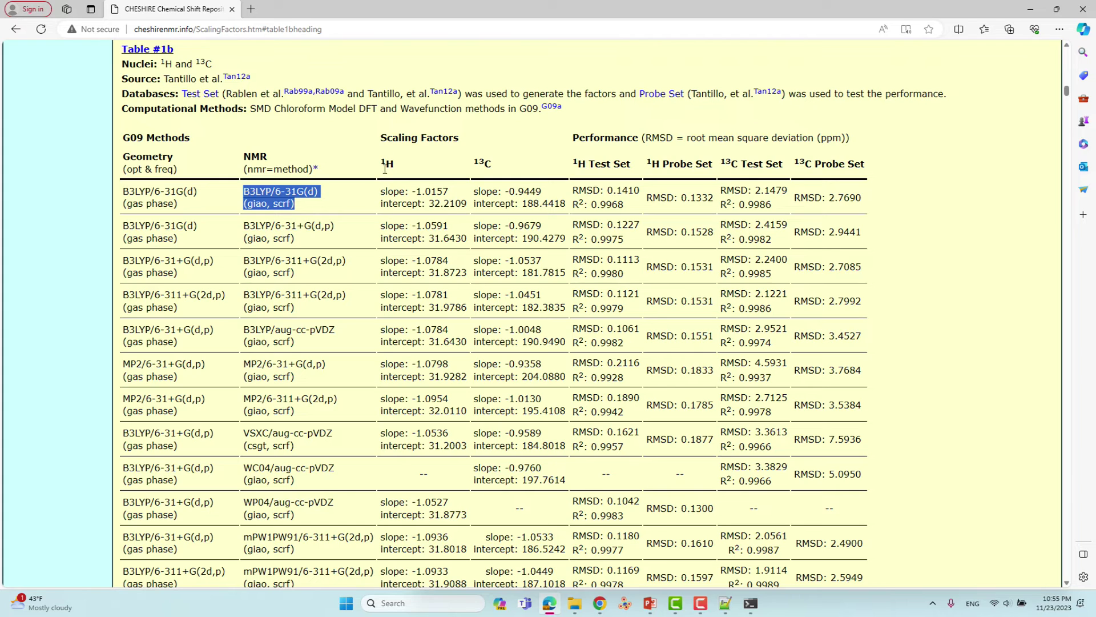
pyautogui.moveTo(381, 192); pyautogui.dragTo(467, 212)
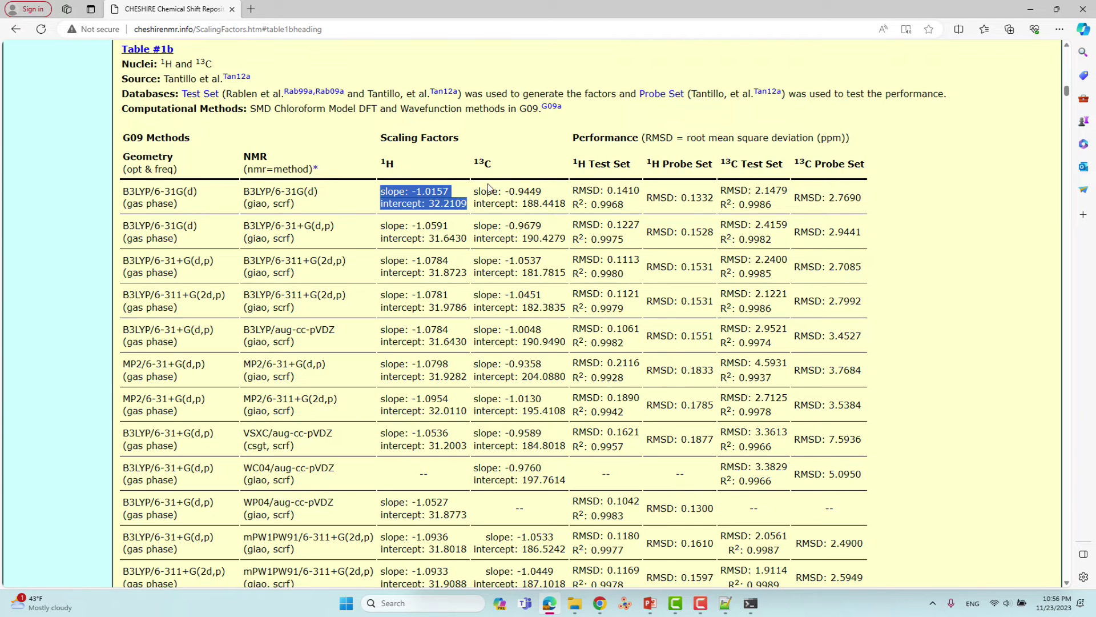
pyautogui.moveTo(474, 191); pyautogui.dragTo(567, 204)
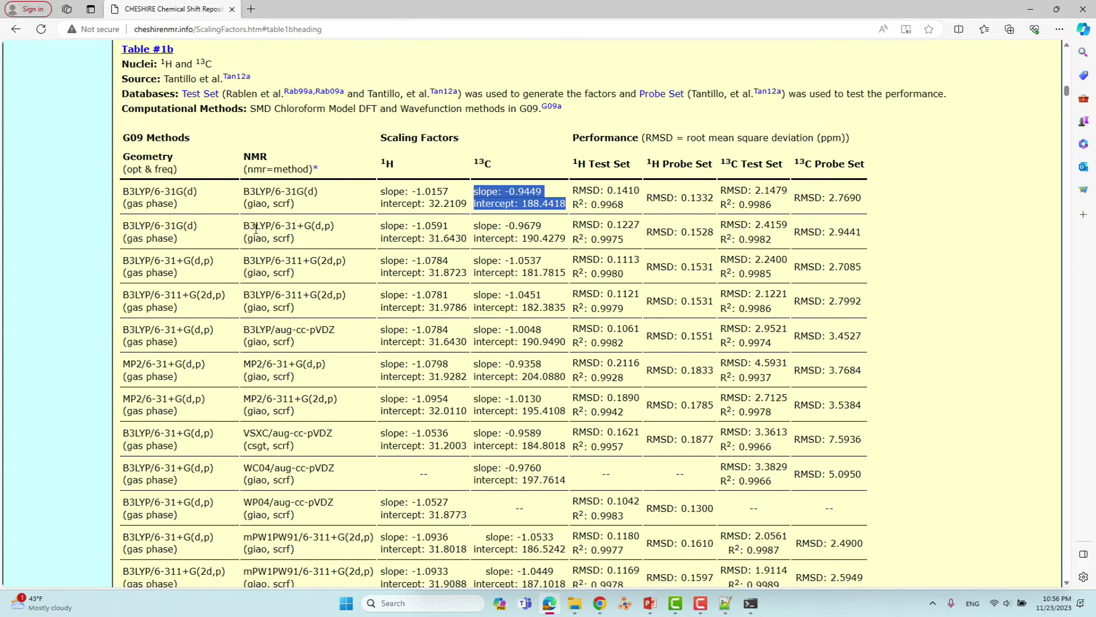
pyautogui.moveTo(379, 226); pyautogui.dragTo(467, 247)
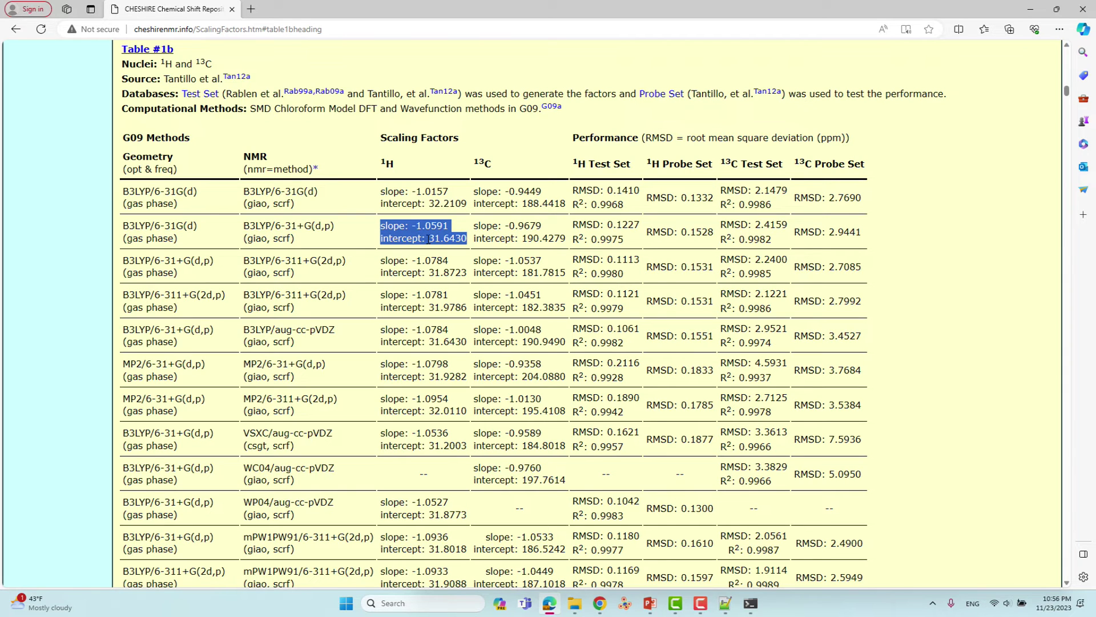
pyautogui.click(403, 193)
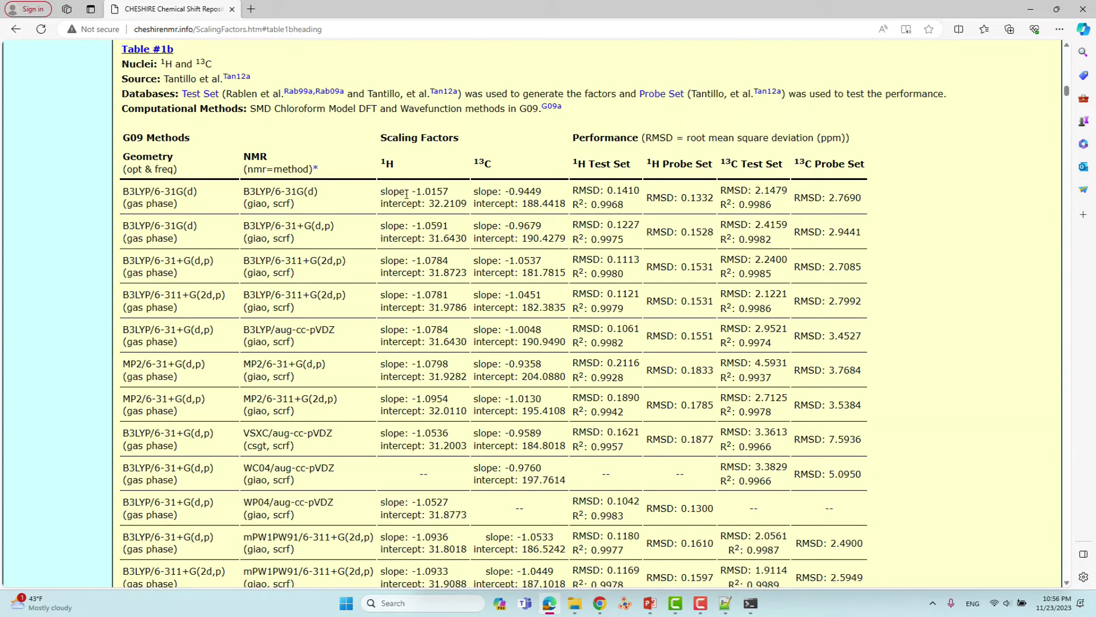
# Copy the 1H slope -1.0157 from the first B3LYP/6-31G(d) row and paste it at the Multiwfn slope and intercept prompt
pyautogui.moveTo(412, 193); pyautogui.dragTo(449, 193)
pyautogui.rightClick(439, 193)
pyautogui.click(470, 202)
pyautogui.click(751, 603)
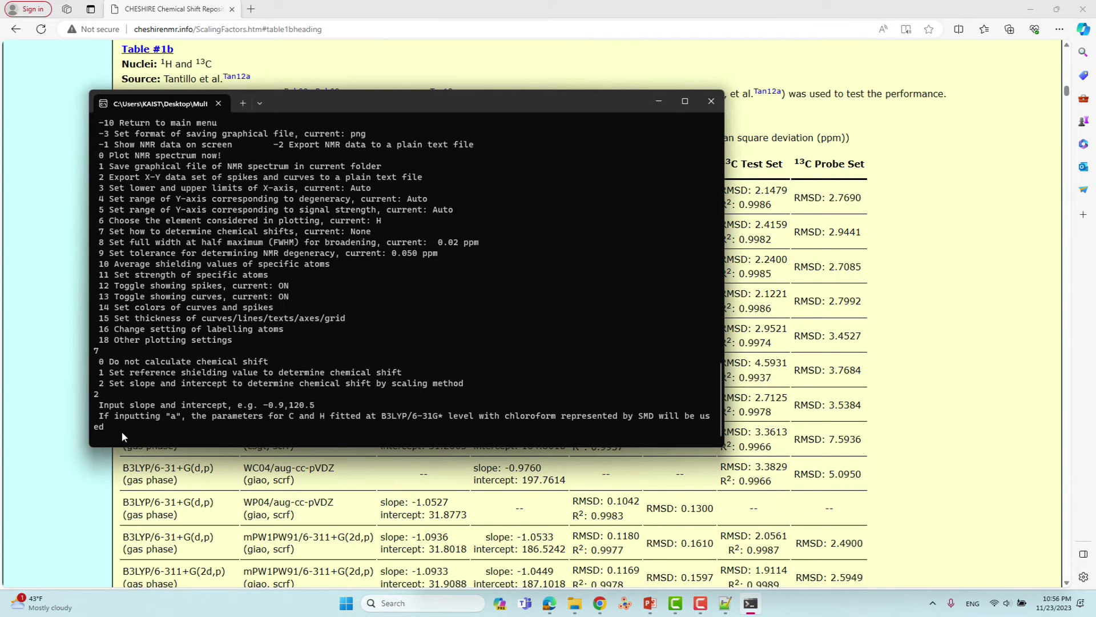
pyautogui.hotkey('ctrl', 'v')
# Copy the 1H intercept 32.2109 from the same row, add it after the slope in Multiwfn, and submit both values
pyautogui.click(947, 201)
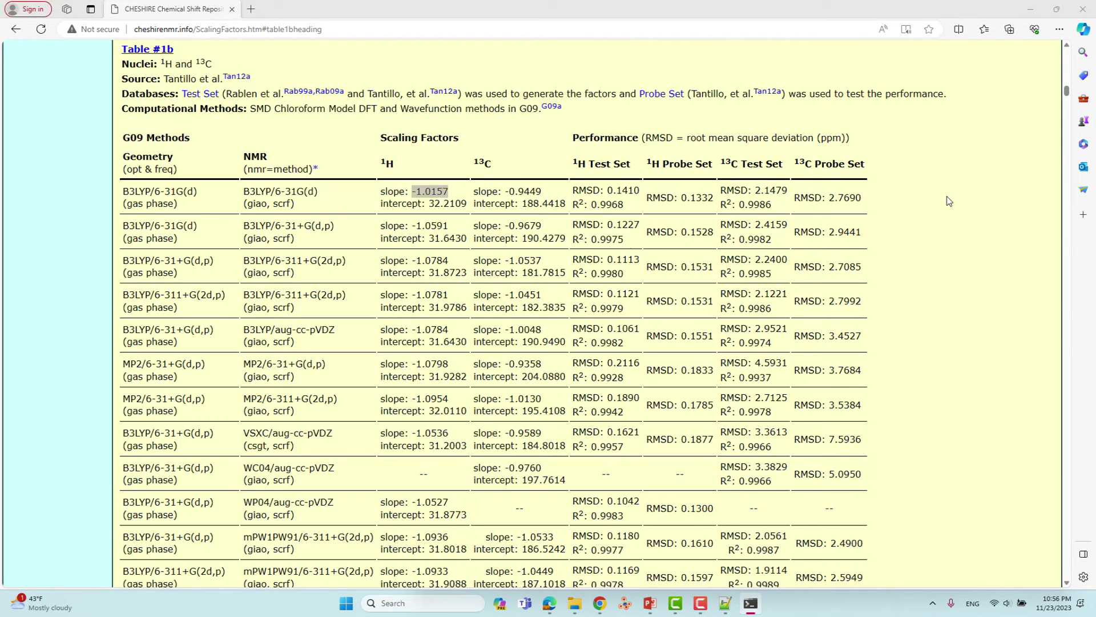
pyautogui.moveTo(430, 204); pyautogui.dragTo(469, 208)
pyautogui.rightClick(448, 203)
pyautogui.click(470, 216)
pyautogui.click(1026, 12)
pyautogui.hotkey('ctrl', 'v')
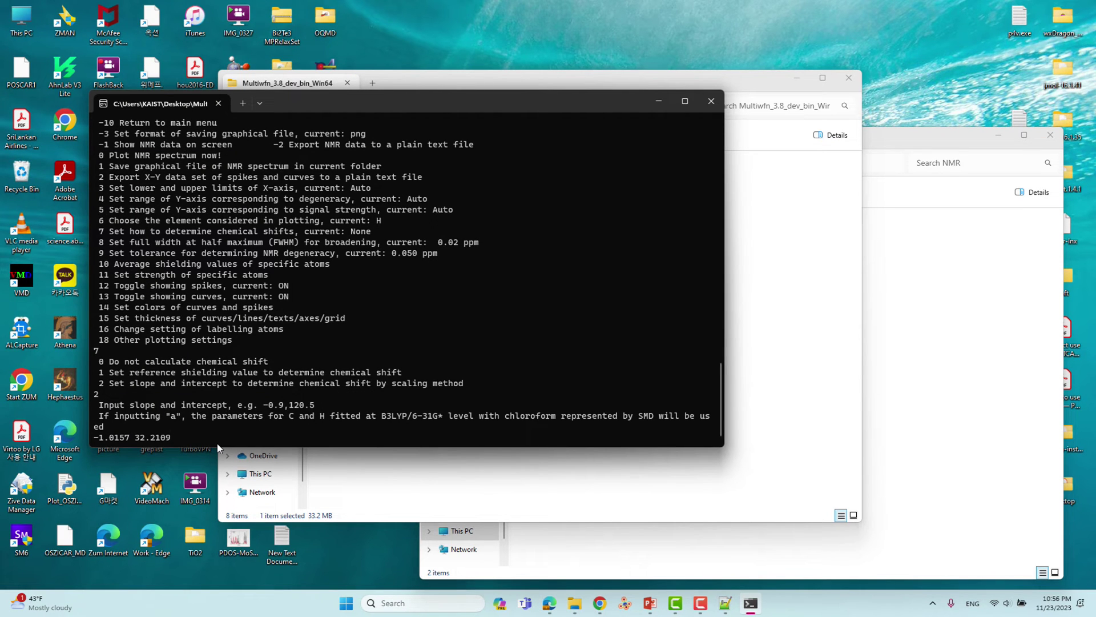
pyautogui.press('Return')
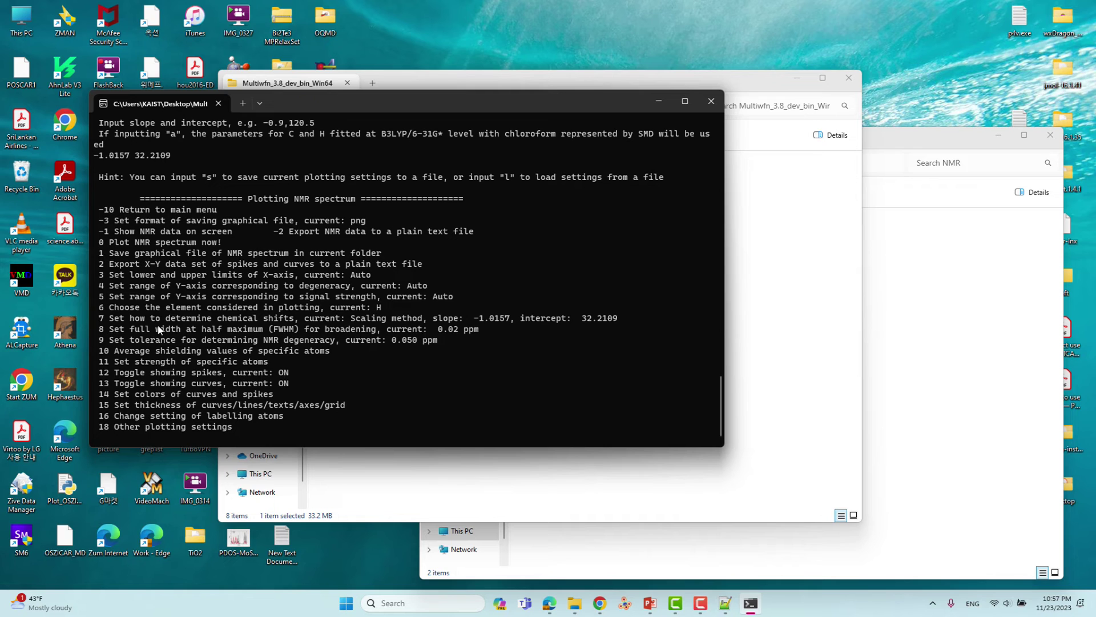
# Plot the H-NMR spectrum with option 0 and close the plot window after viewing it
pyautogui.write('0')
pyautogui.press('Return')
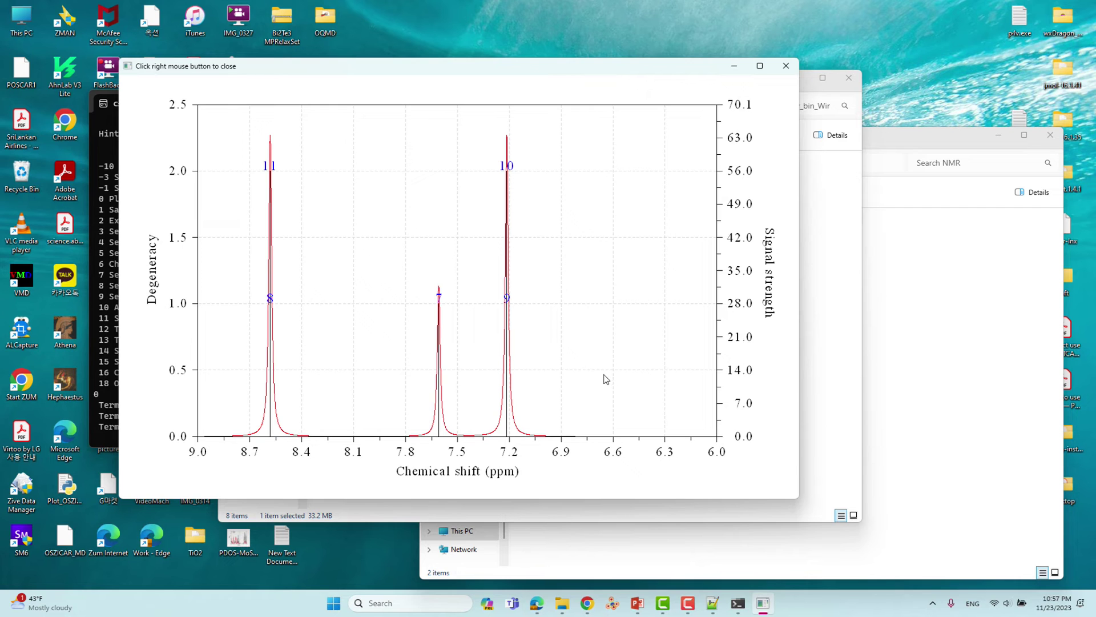
pyautogui.rightClick(585, 234)
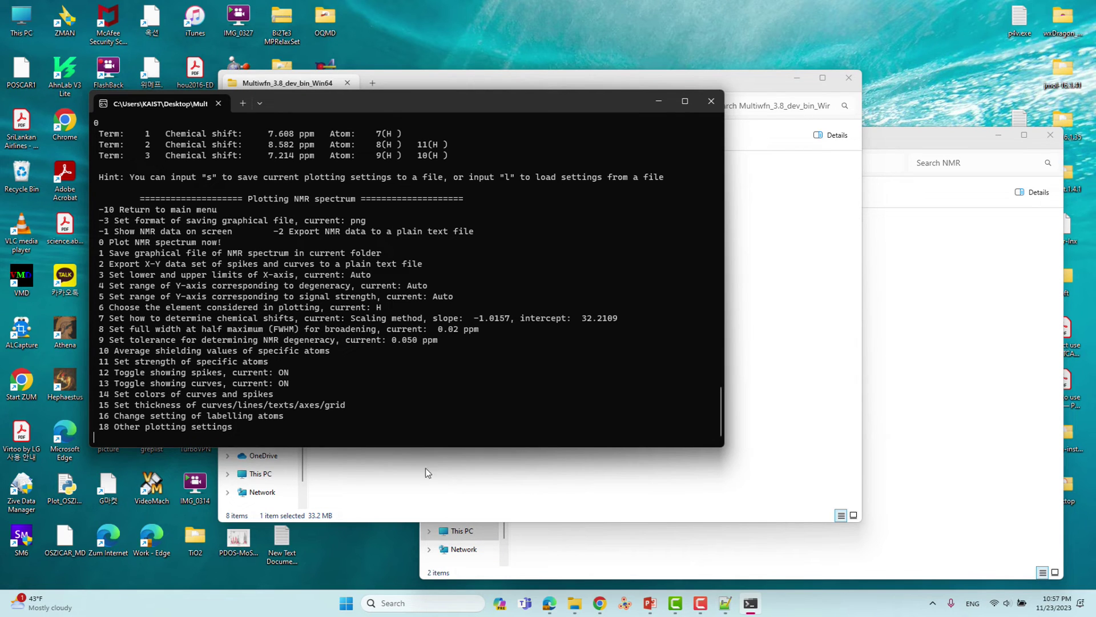
# Save the NMR spectrum as a graphical file with option 1 and view dislin.png from the NMR folder
pyautogui.write('1')
pyautogui.press('Return')
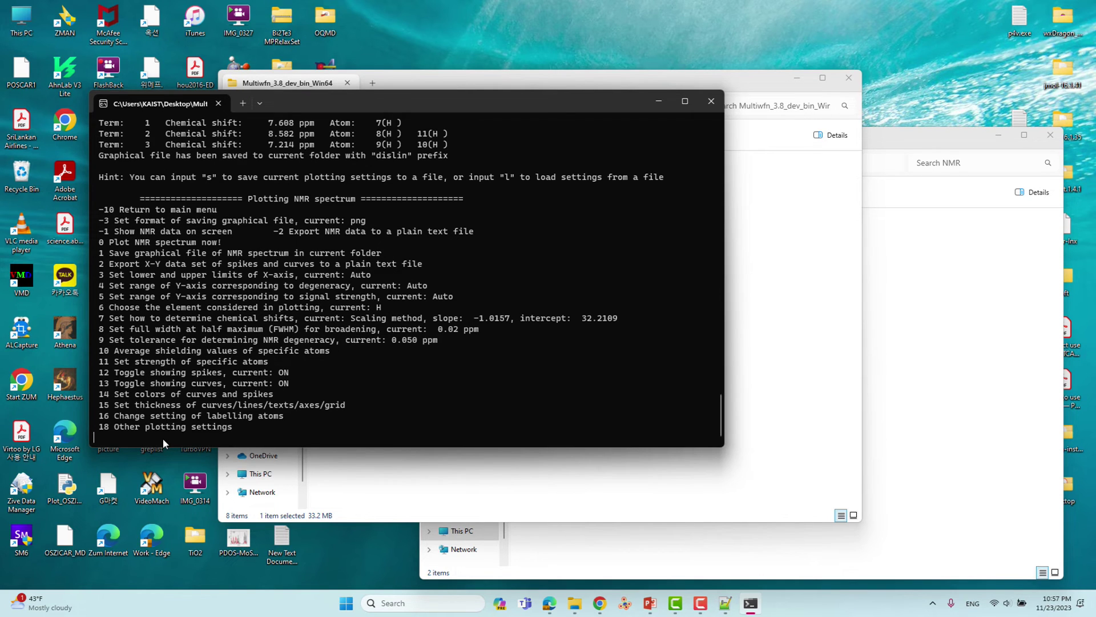
pyautogui.click(728, 282)
pyautogui.click(950, 286)
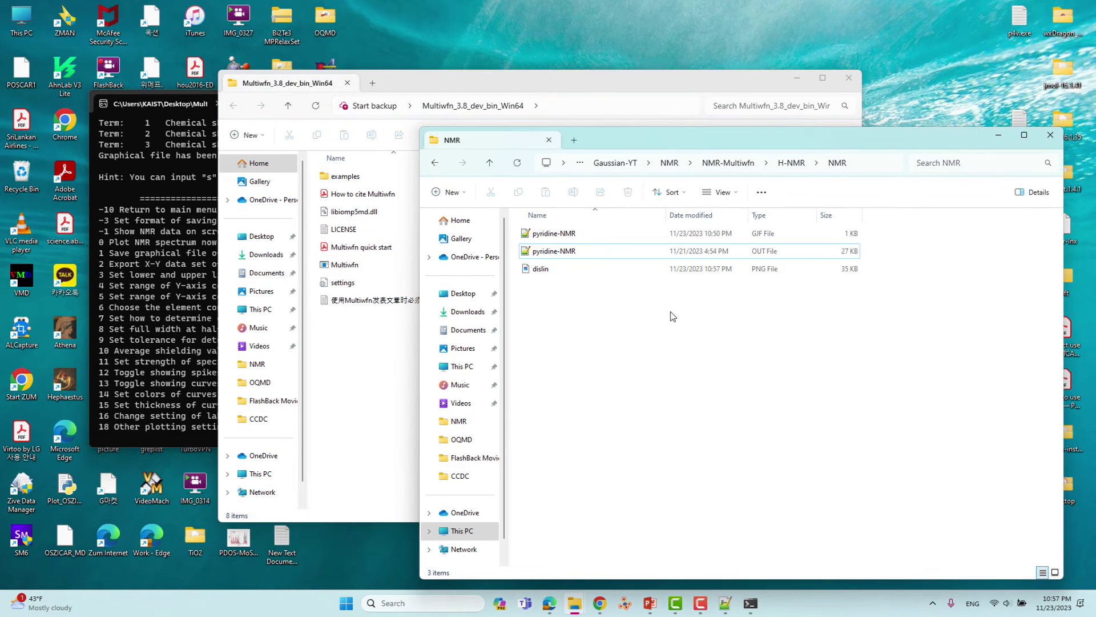
pyautogui.doubleClick(539, 269)
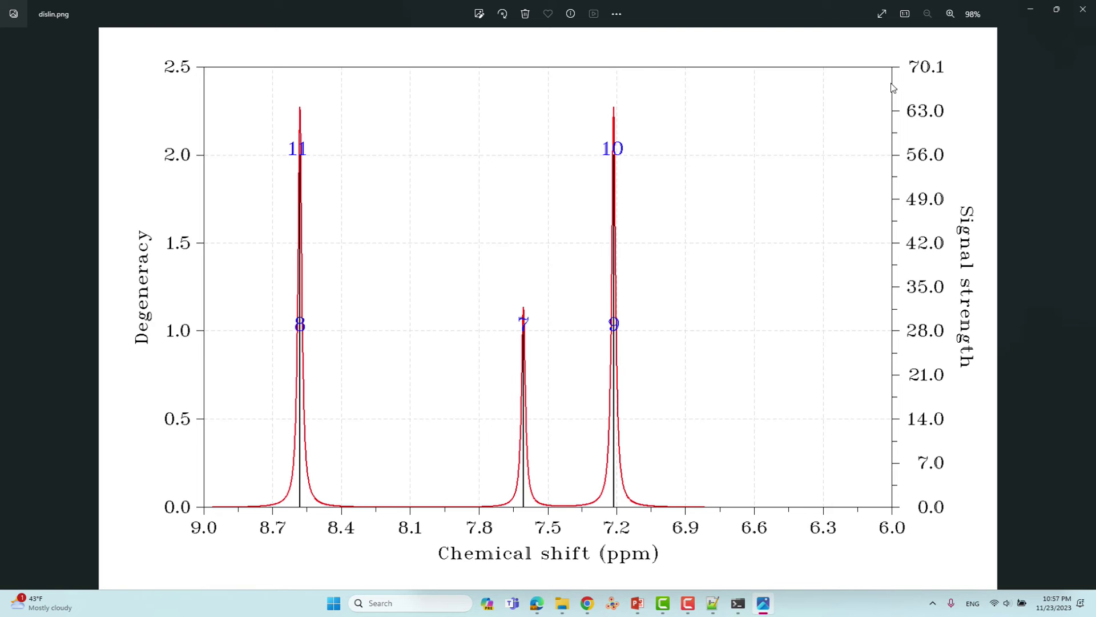
pyautogui.click(1083, 13)
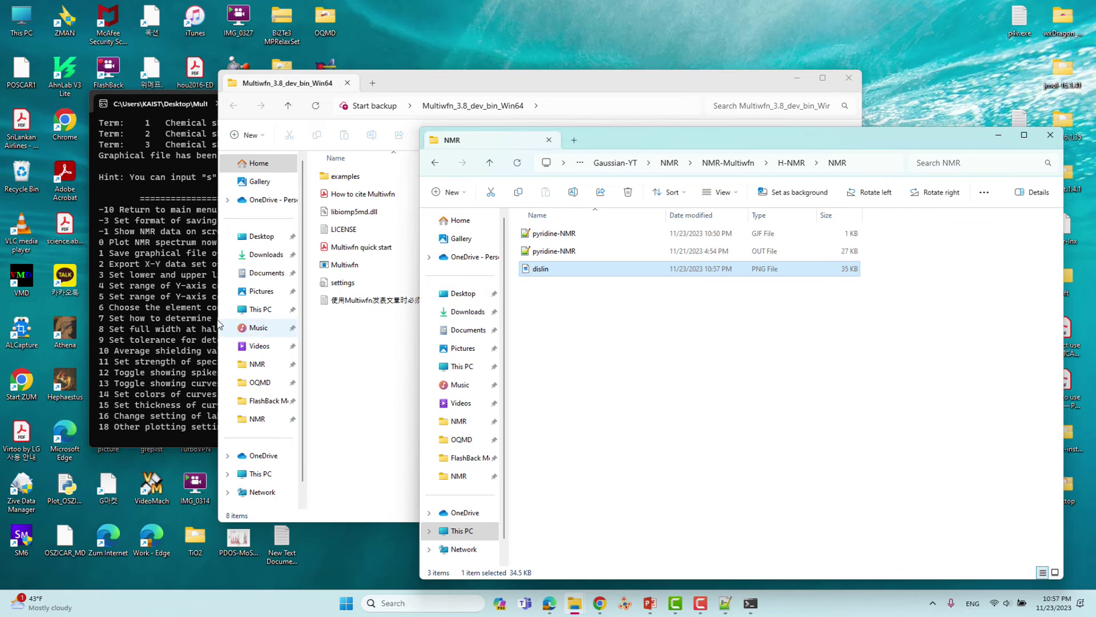
# Return to Multiwfn and export the X-Y data set of spikes and curves to plain text with option 2
pyautogui.click(179, 244)
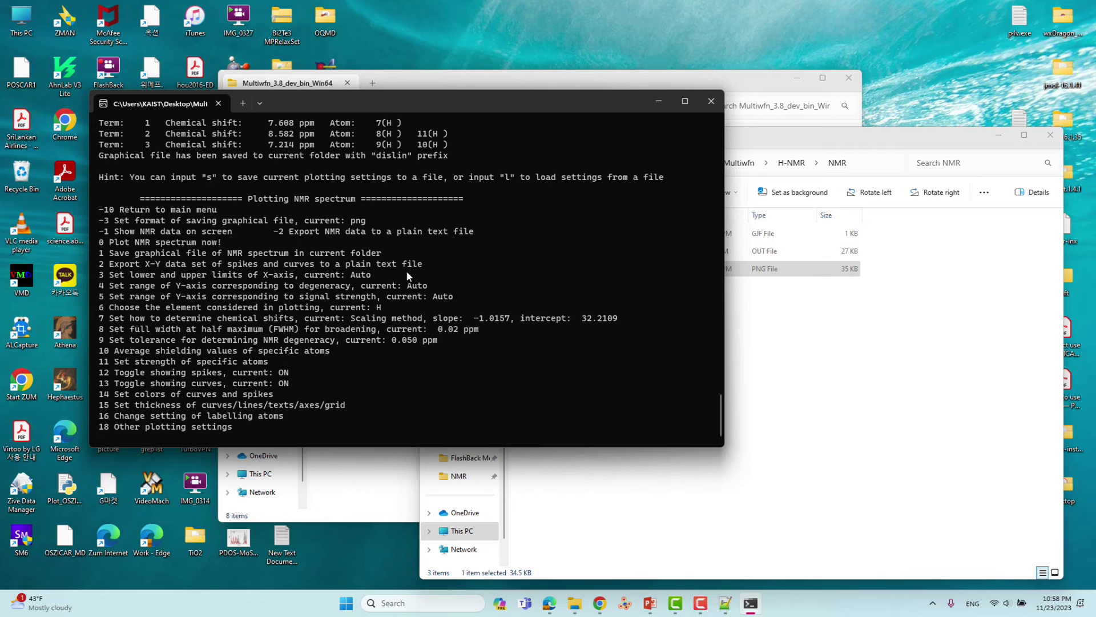
pyautogui.moveTo(427, 264); pyautogui.dragTo(103, 266)
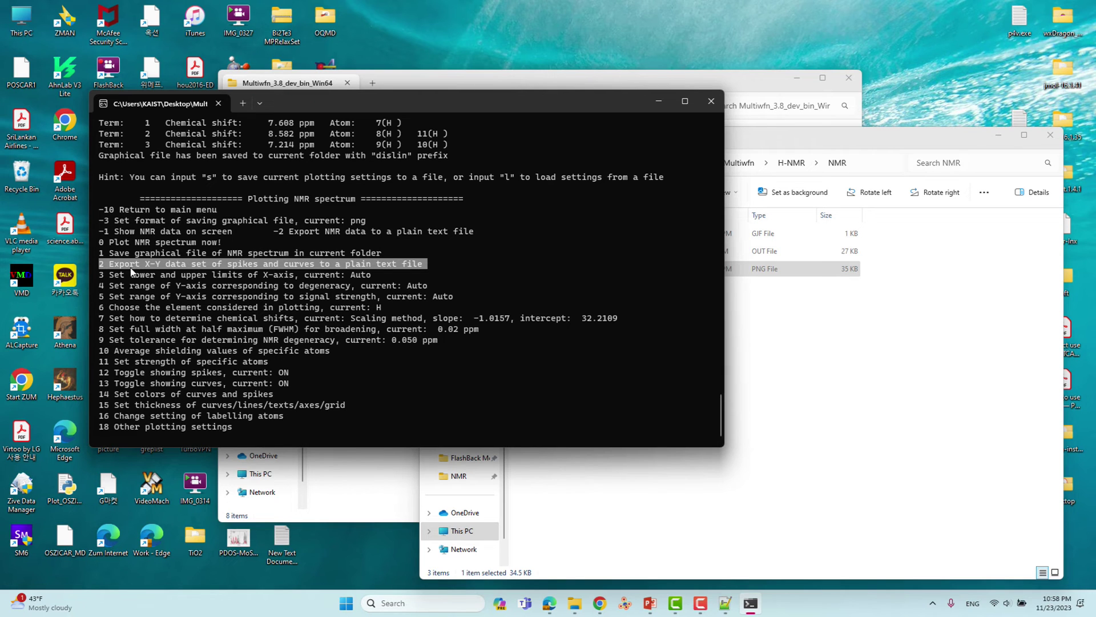
pyautogui.write('2')
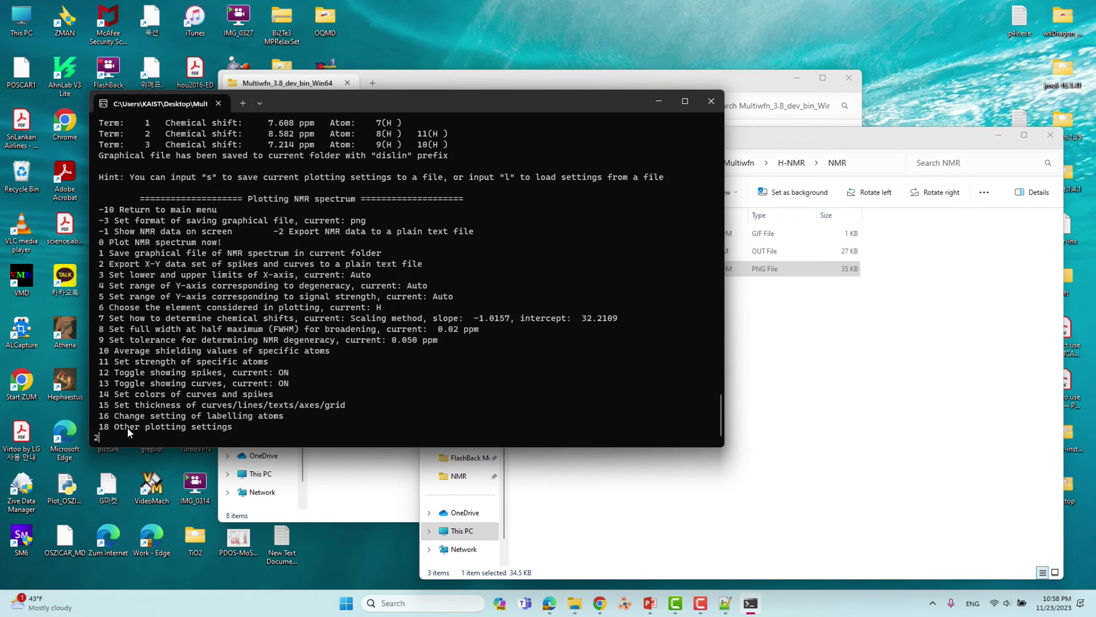
pyautogui.press('Return')
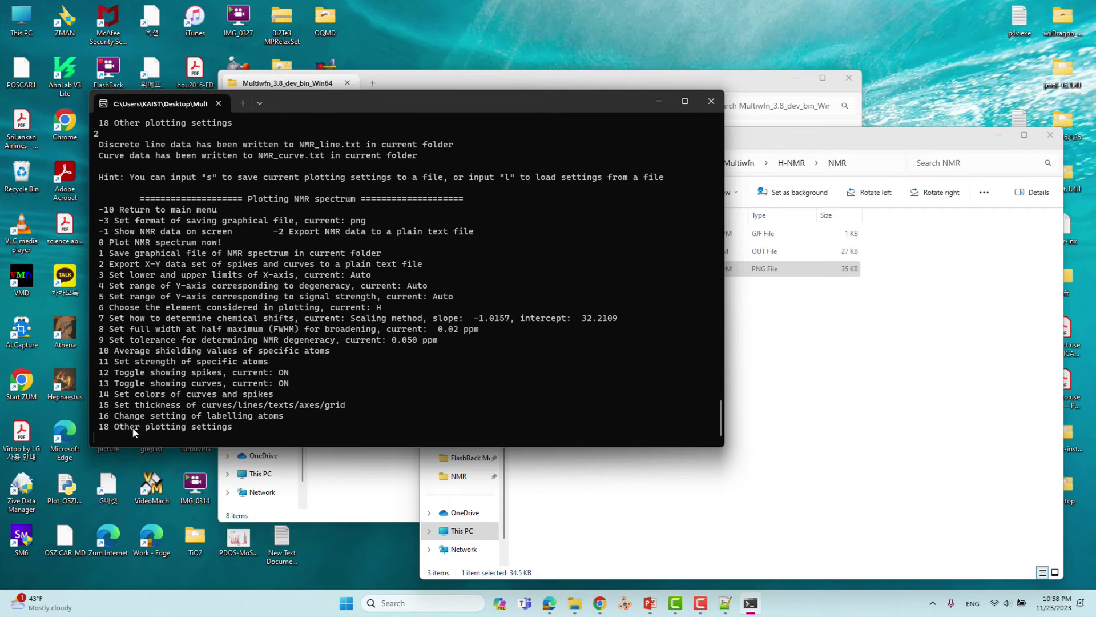
# Check the NMR folder for the exported NMR_line and NMR_curve text files
pyautogui.click(752, 420)
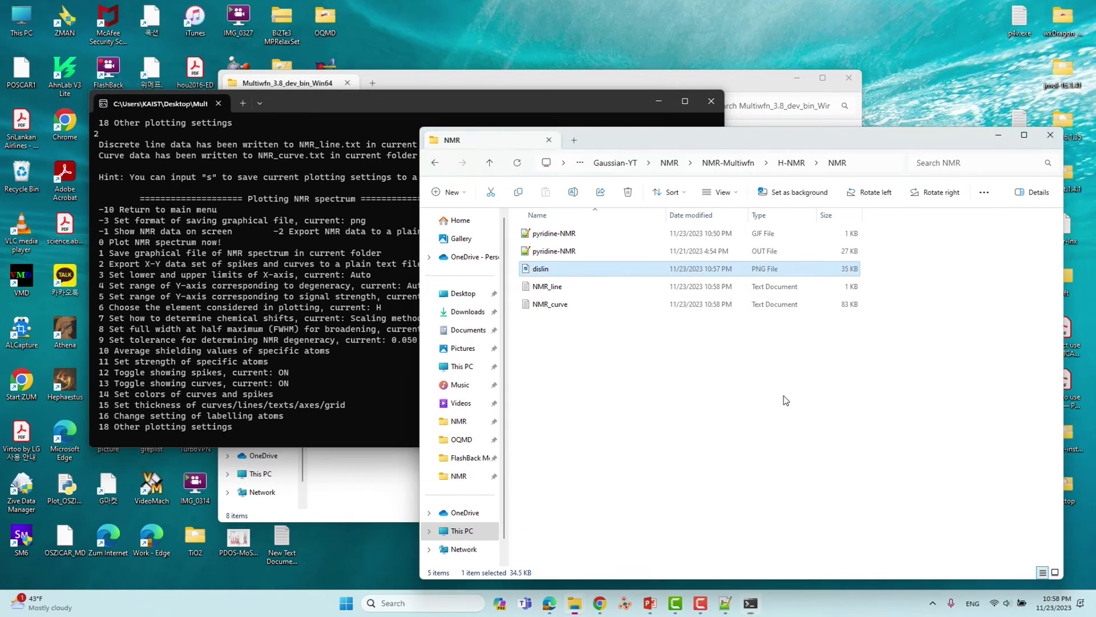
pyautogui.rightClick(739, 398)
pyautogui.click(547, 288)
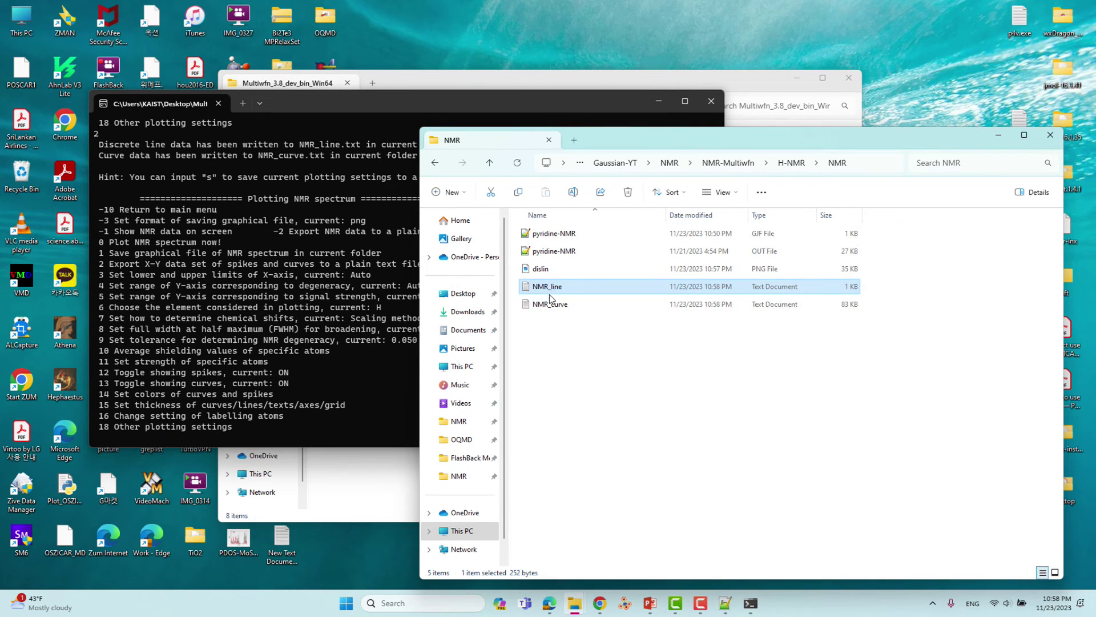
pyautogui.click(550, 305)
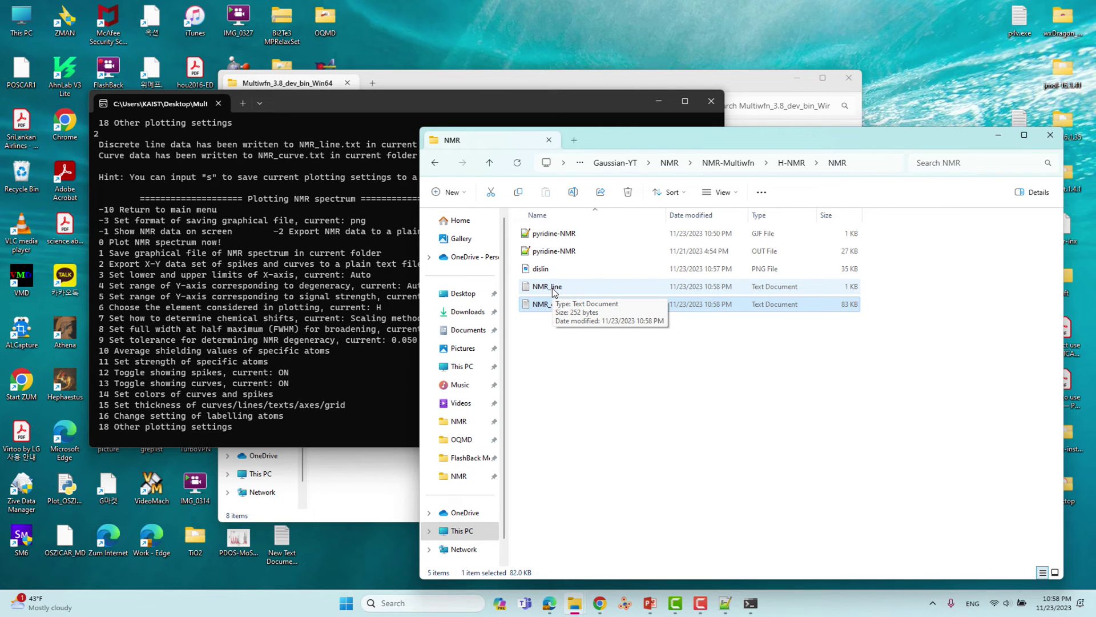
pyautogui.click(569, 318)
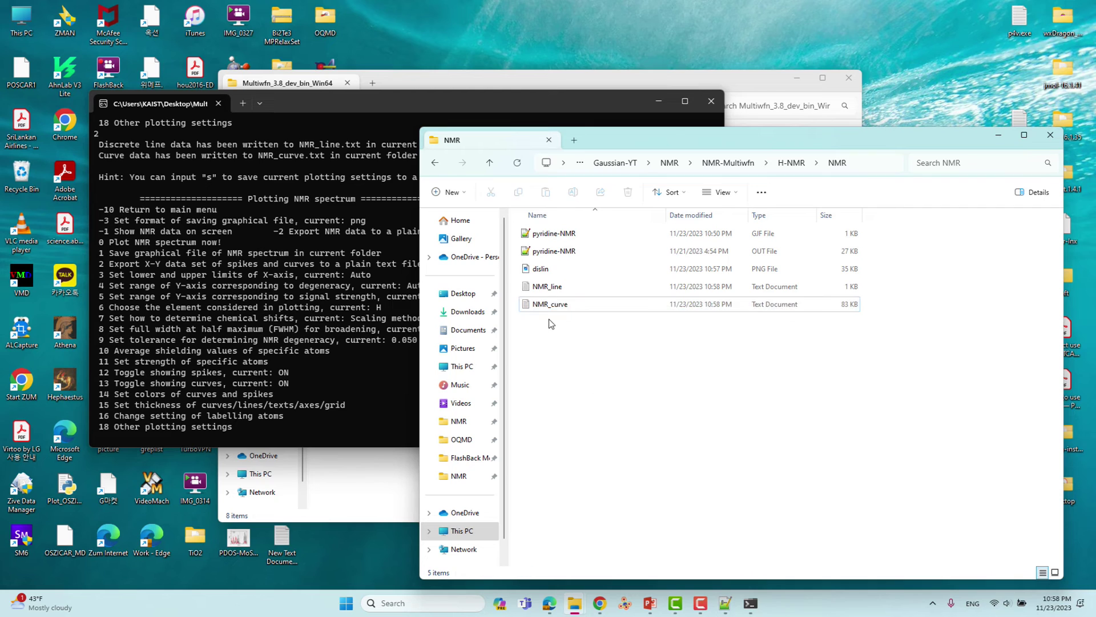
pyautogui.click(557, 309)
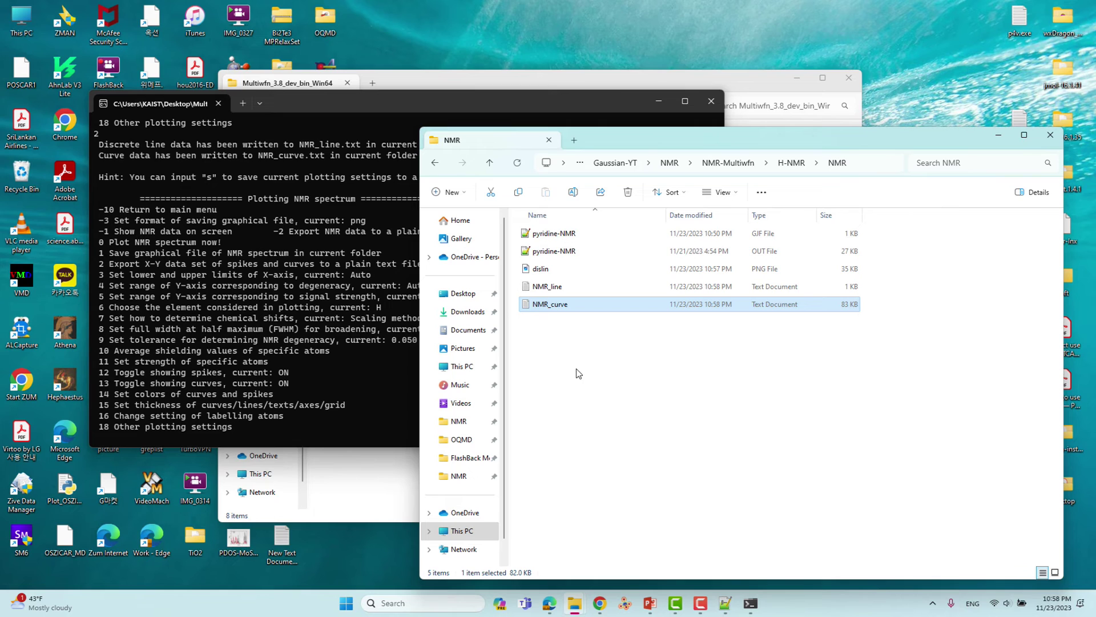
# Open the Py-H-NMR Origin project from the results folder inside H-NMR
pyautogui.click(490, 164)
pyautogui.doubleClick(546, 270)
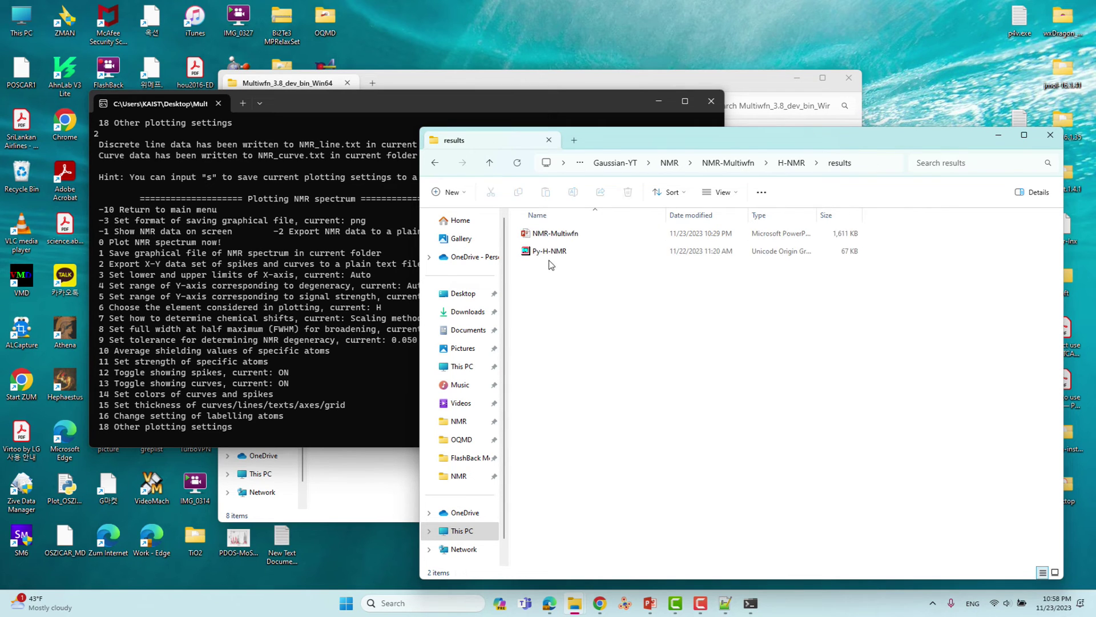
pyautogui.click(548, 253)
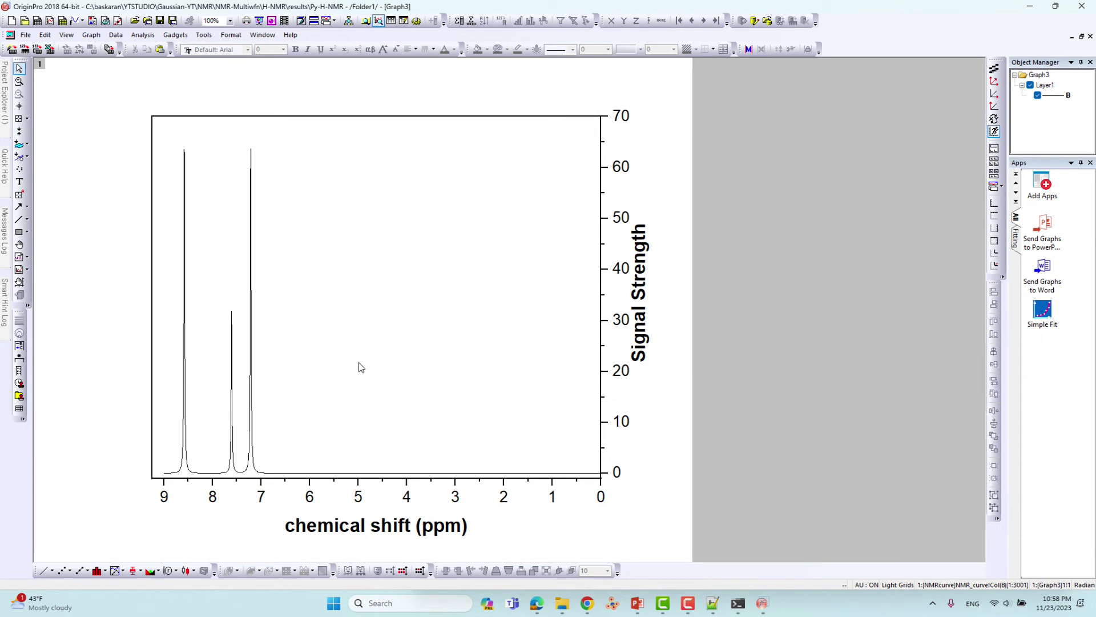
# Change the line color of the H-NMR spectrum curve to Blue
pyautogui.doubleClick(251, 386)
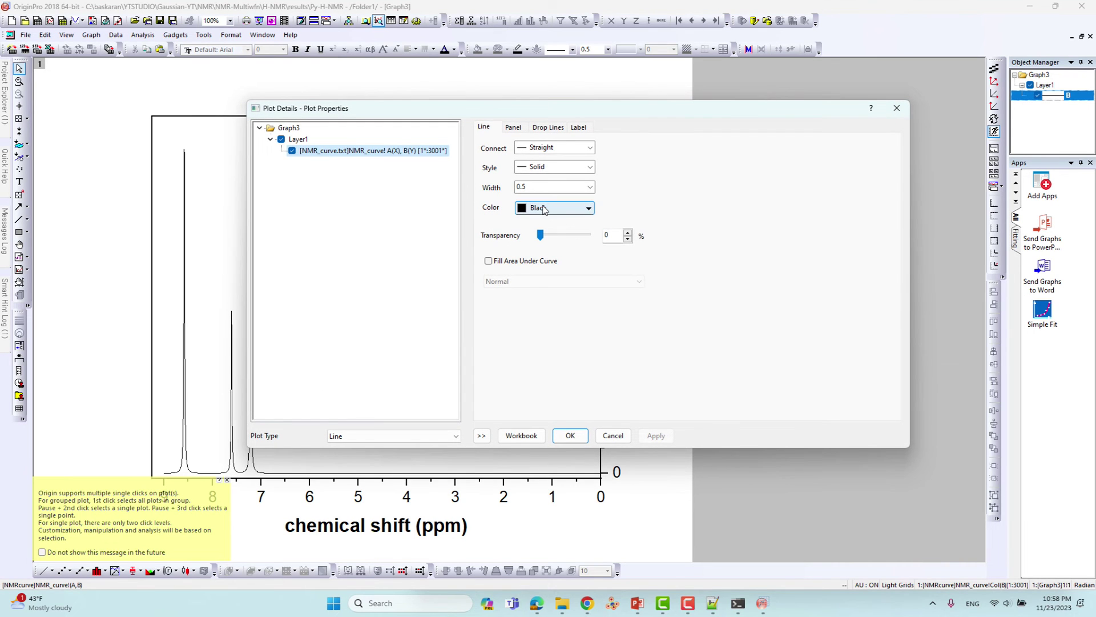
pyautogui.click(548, 208)
pyautogui.click(553, 241)
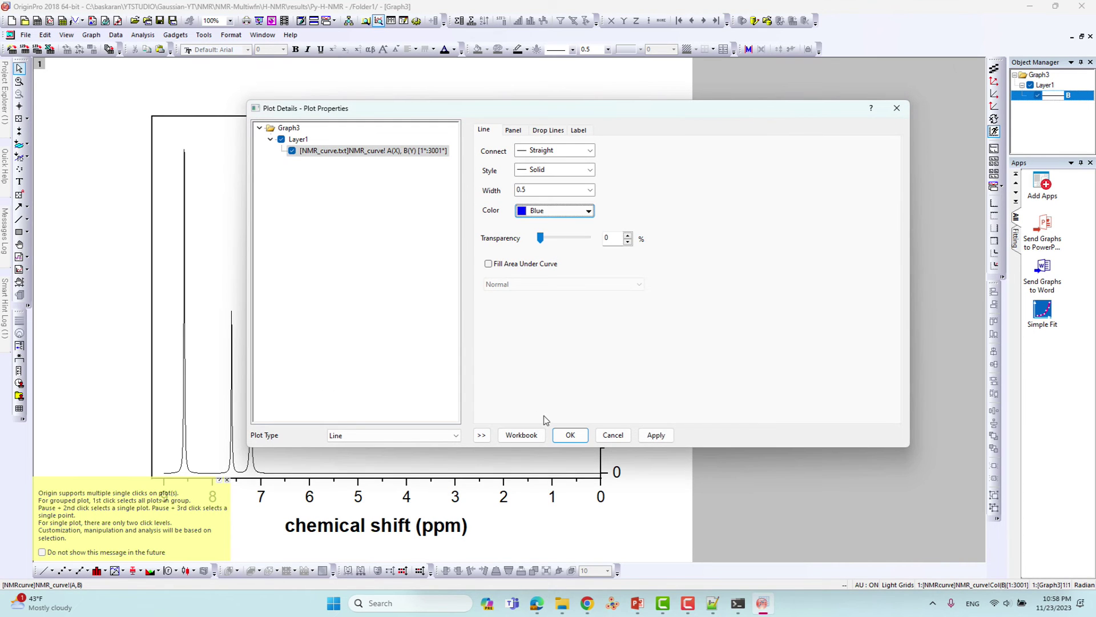
pyautogui.click(570, 434)
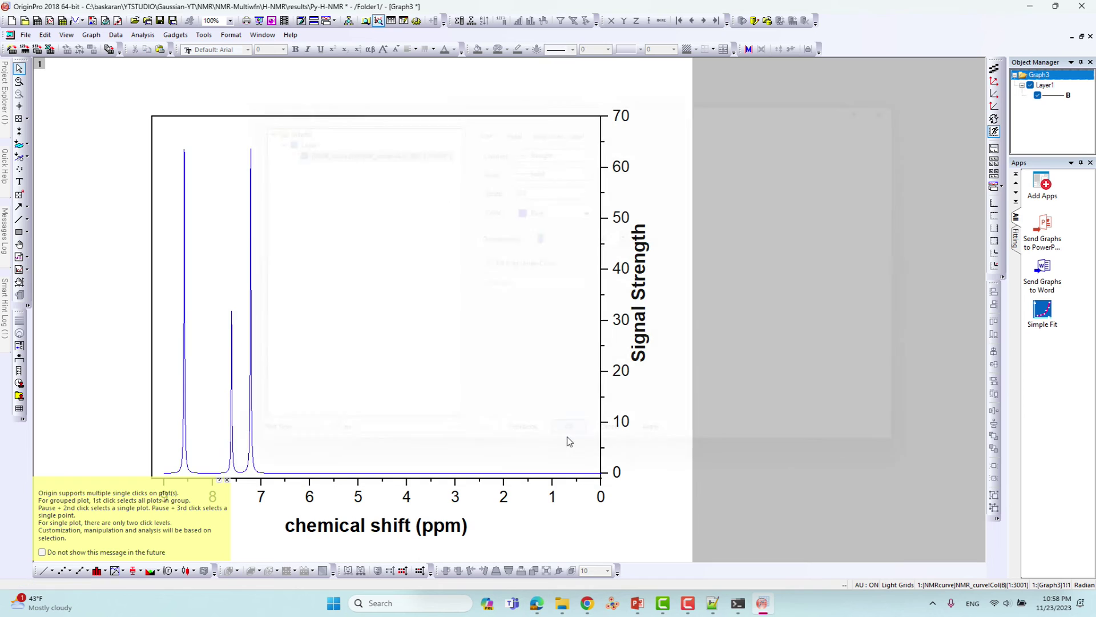
# Set the spectrum curve's line width to 2
pyautogui.doubleClick(252, 298)
pyautogui.doubleClick(538, 187)
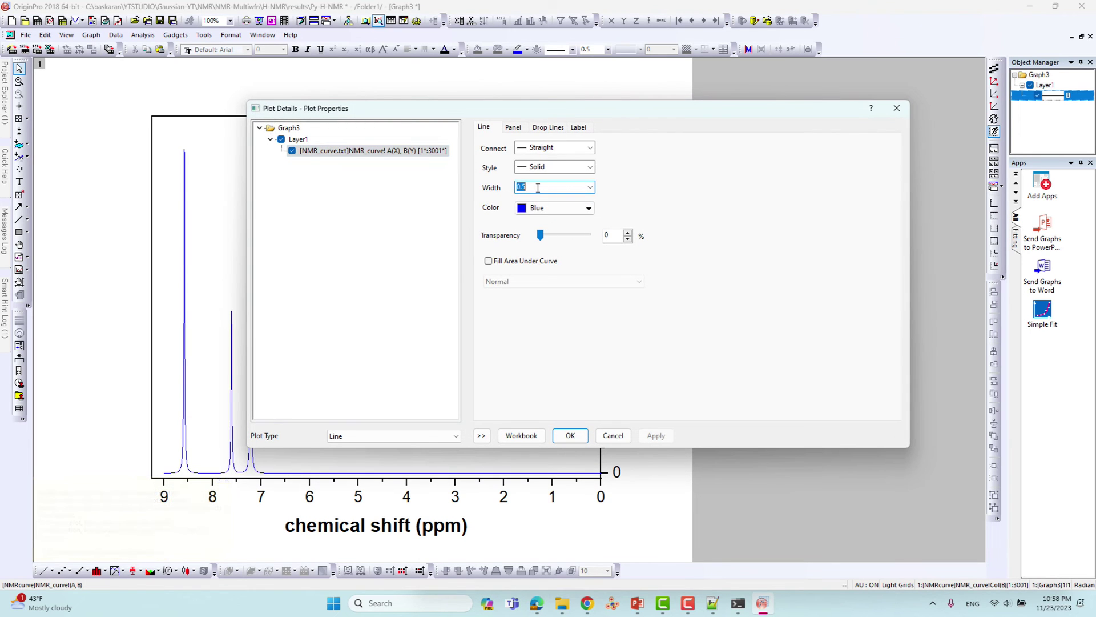
pyautogui.write('2')
pyautogui.click(656, 435)
pyautogui.click(570, 435)
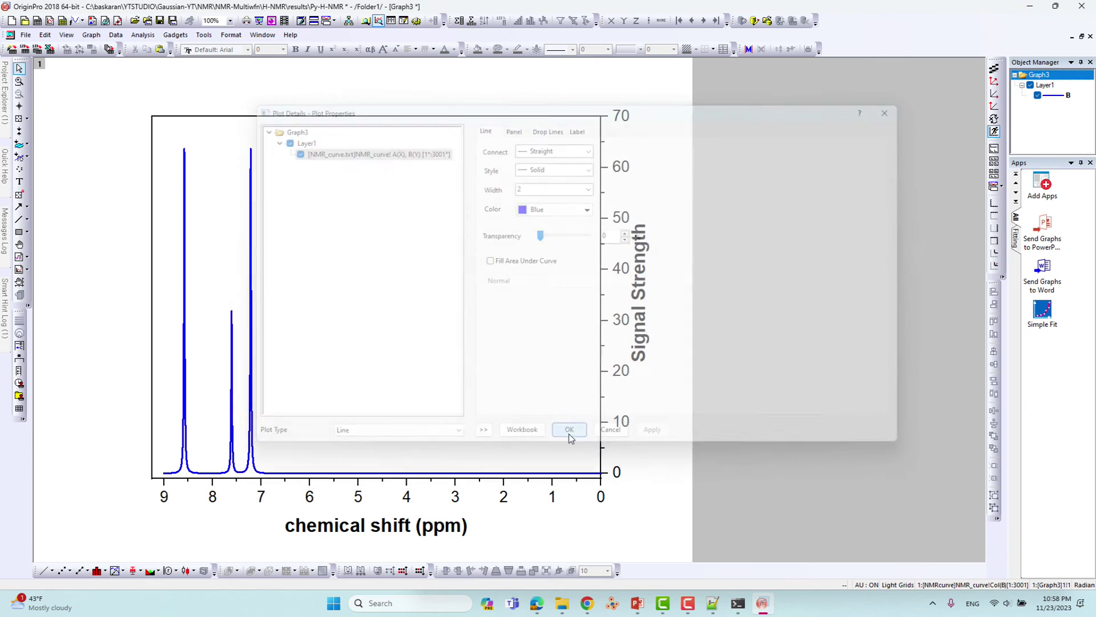
# Set the spectrum curve's line width to 1
pyautogui.doubleClick(253, 348)
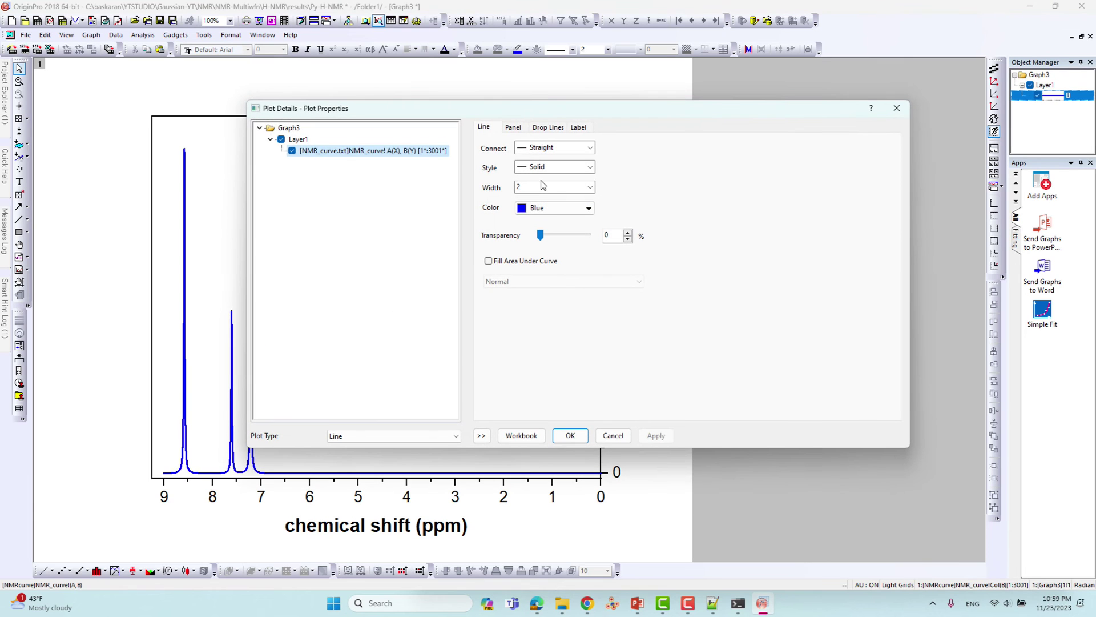
pyautogui.doubleClick(531, 188)
pyautogui.write('1')
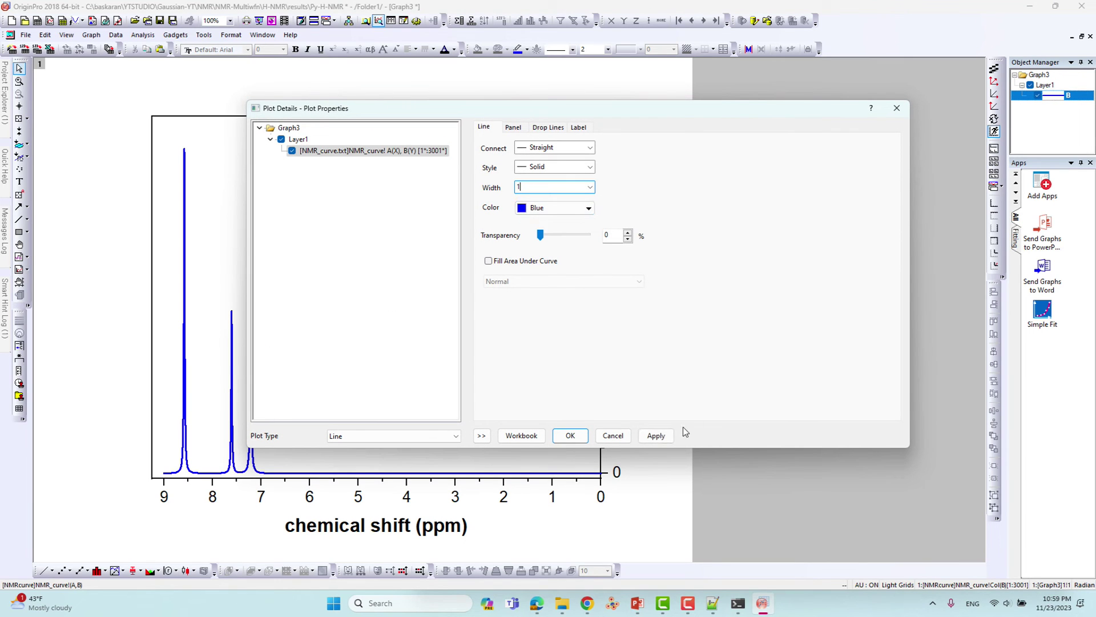
pyautogui.click(656, 436)
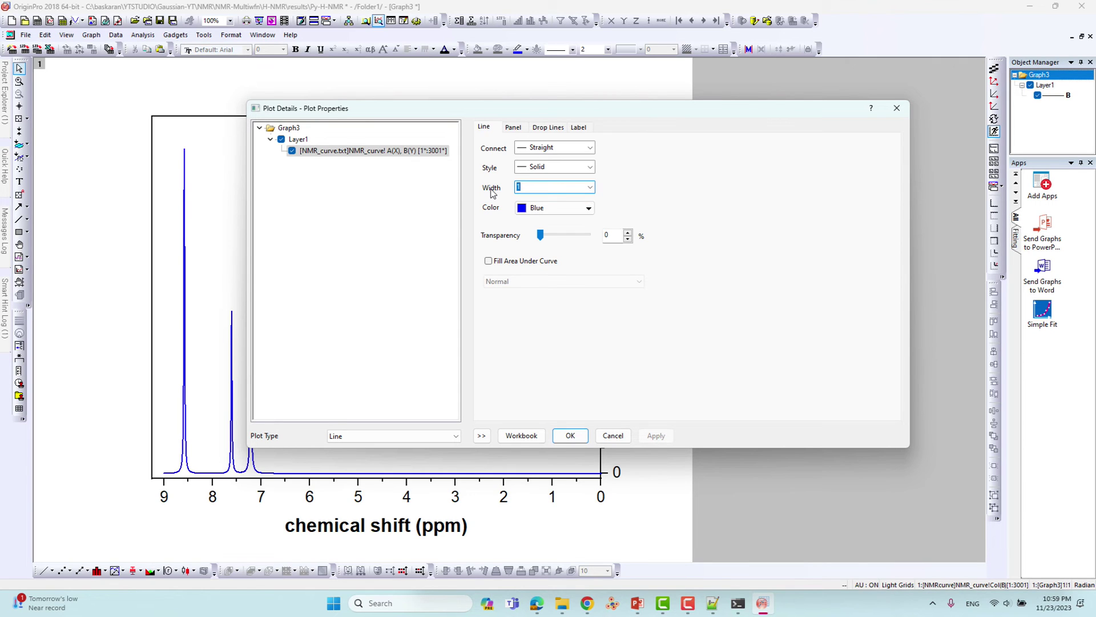
pyautogui.press('Return')
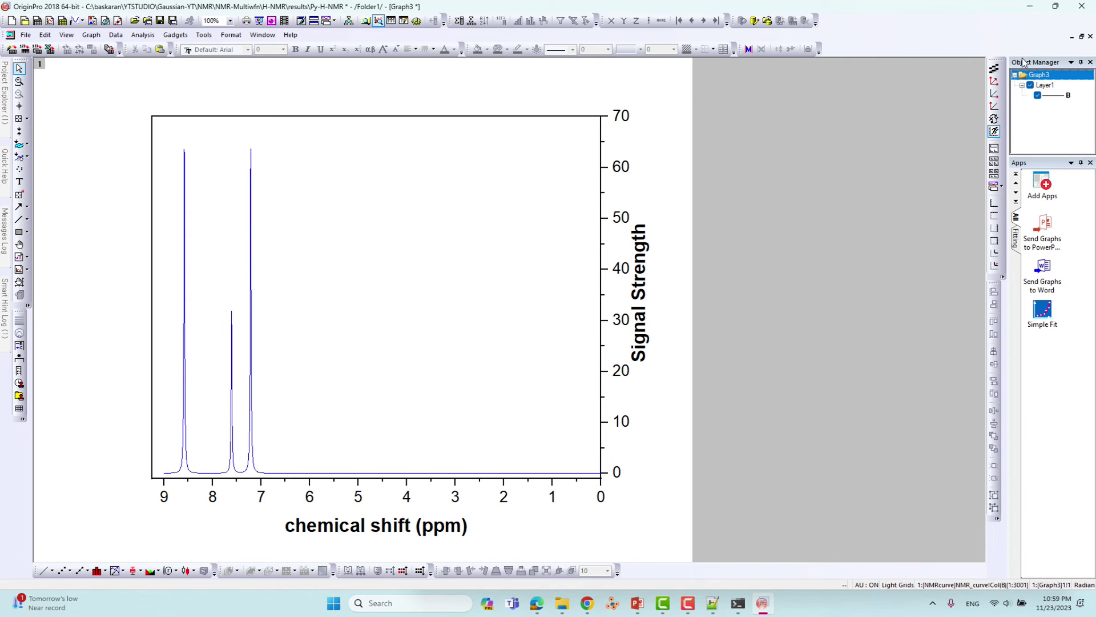
# Arrange the OriginPro and File Explorer windows side by side and import the NMR_curve text file from the NMR folder as a new workbook
pyautogui.click(1082, 36)
pyautogui.moveTo(526, 8); pyautogui.dragTo(399, 54)
pyautogui.click(882, 139)
pyautogui.moveTo(882, 139); pyautogui.dragTo(920, 144)
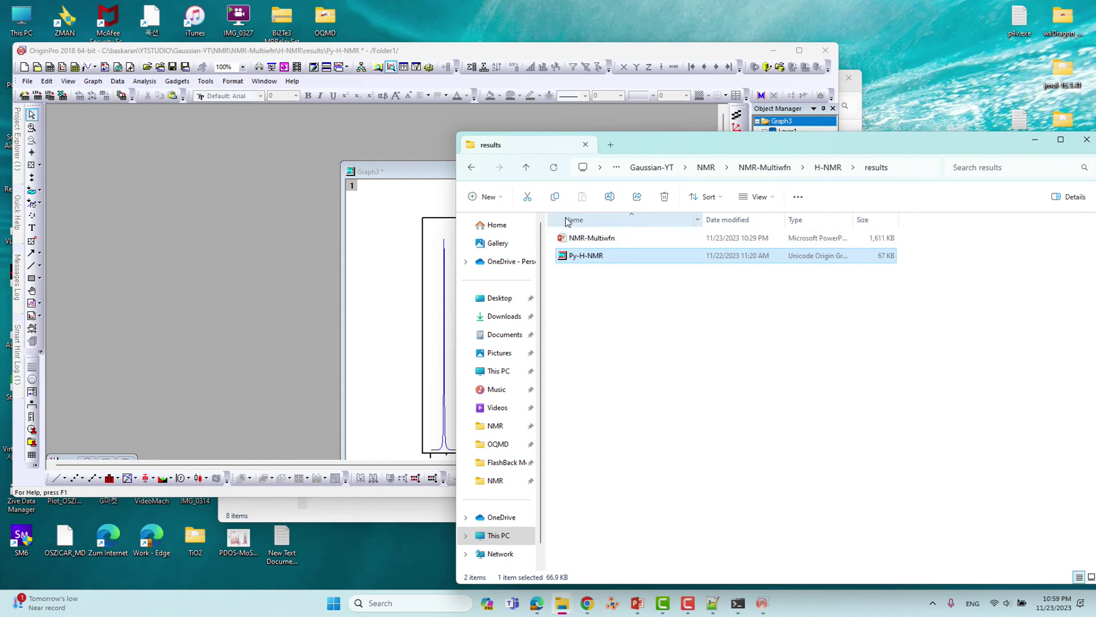
pyautogui.click(526, 167)
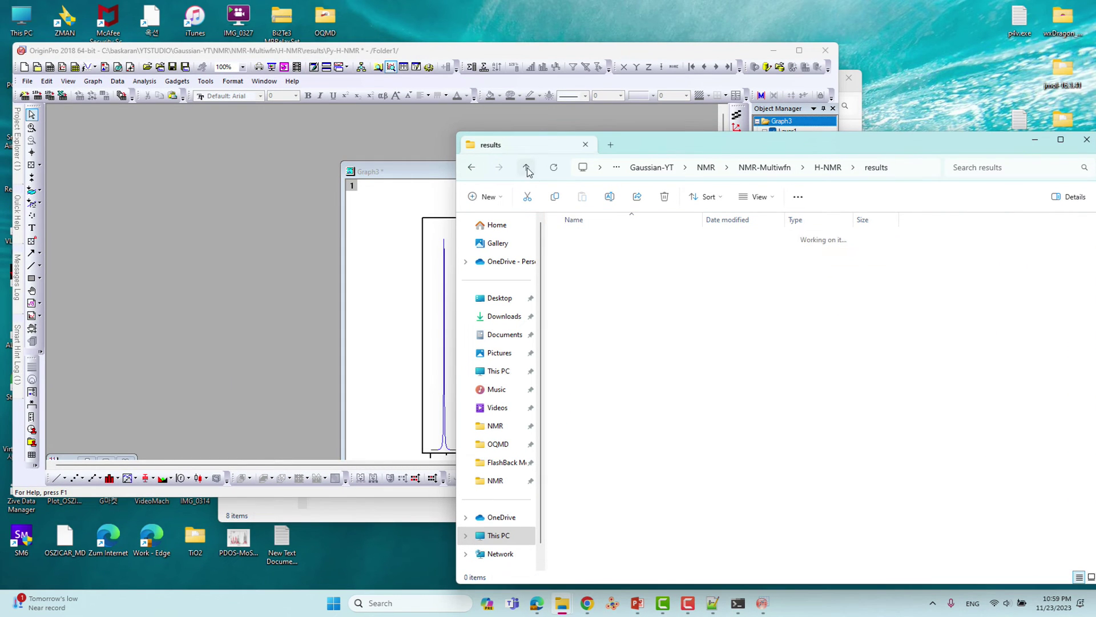
pyautogui.doubleClick(573, 260)
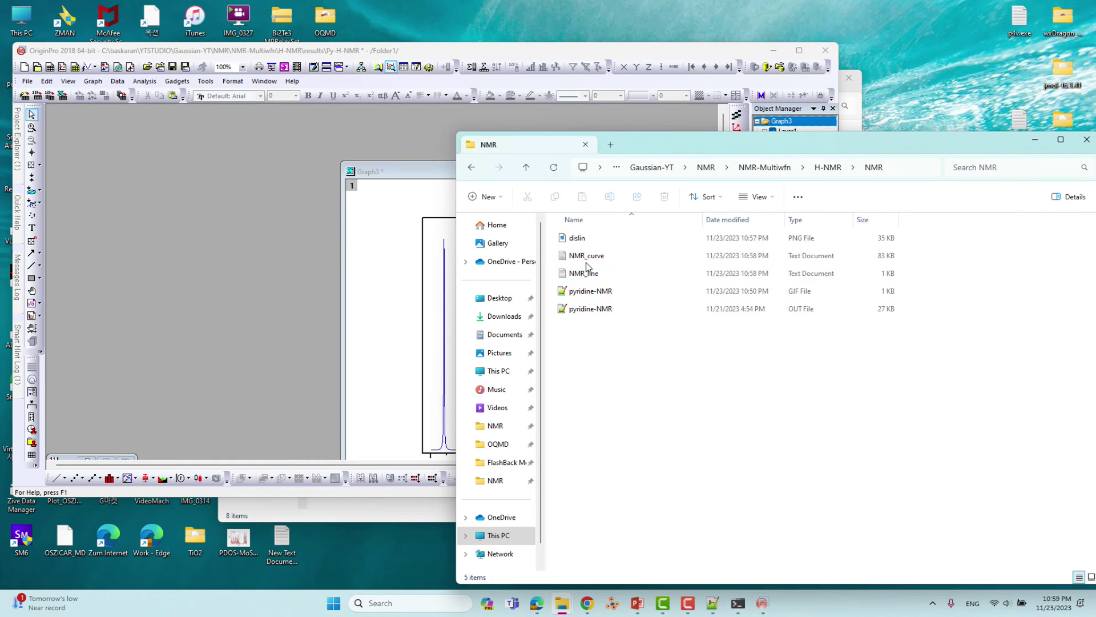
pyautogui.moveTo(587, 256); pyautogui.dragTo(157, 265)
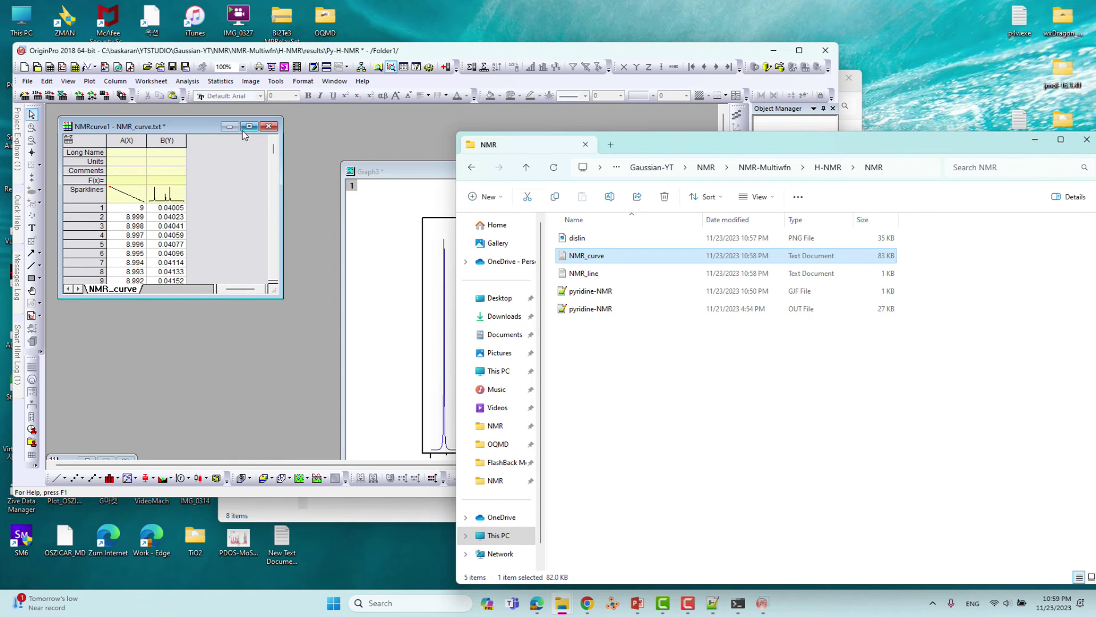
# Plot column B(Y) of the imported NMR_curve worksheet as a 2D line graph
pyautogui.click(249, 127)
pyautogui.click(149, 110)
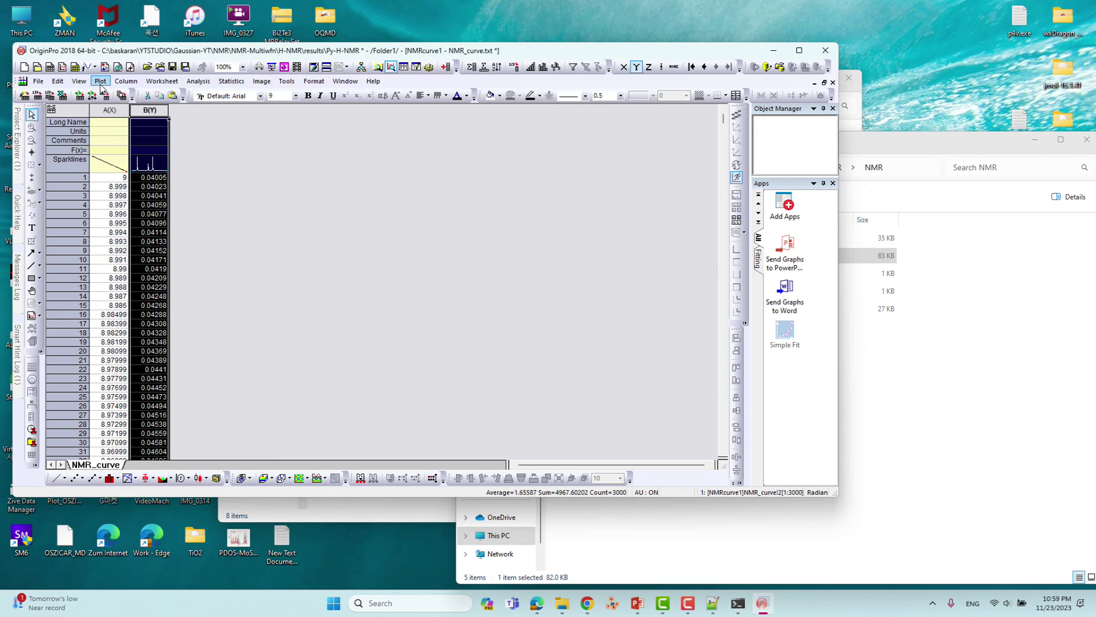
pyautogui.click(100, 81)
pyautogui.moveTo(116, 129)
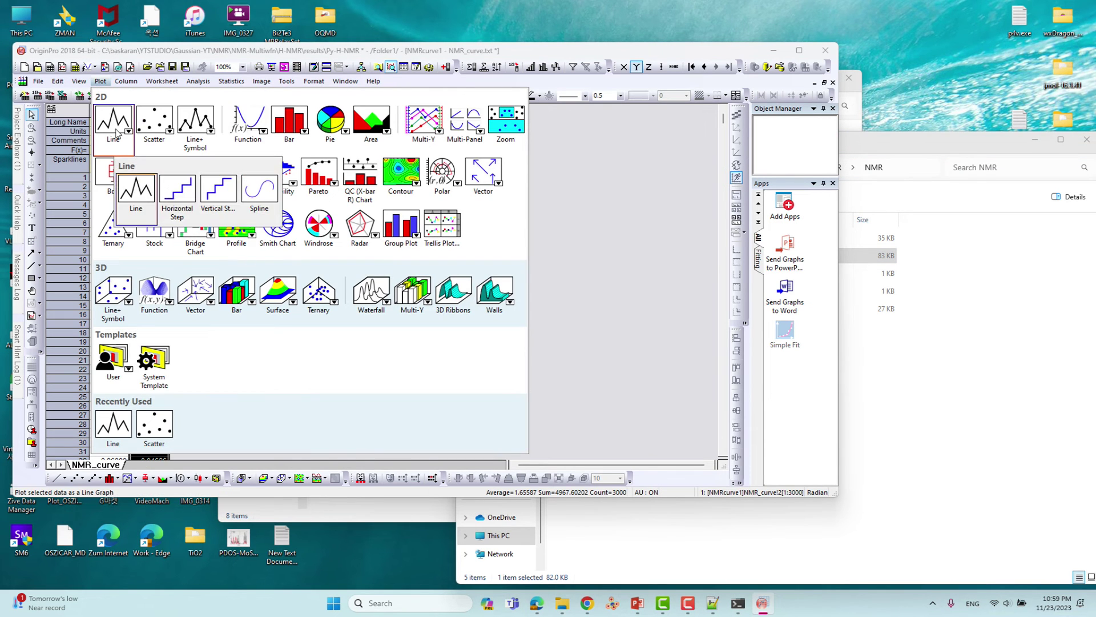
pyautogui.click(136, 189)
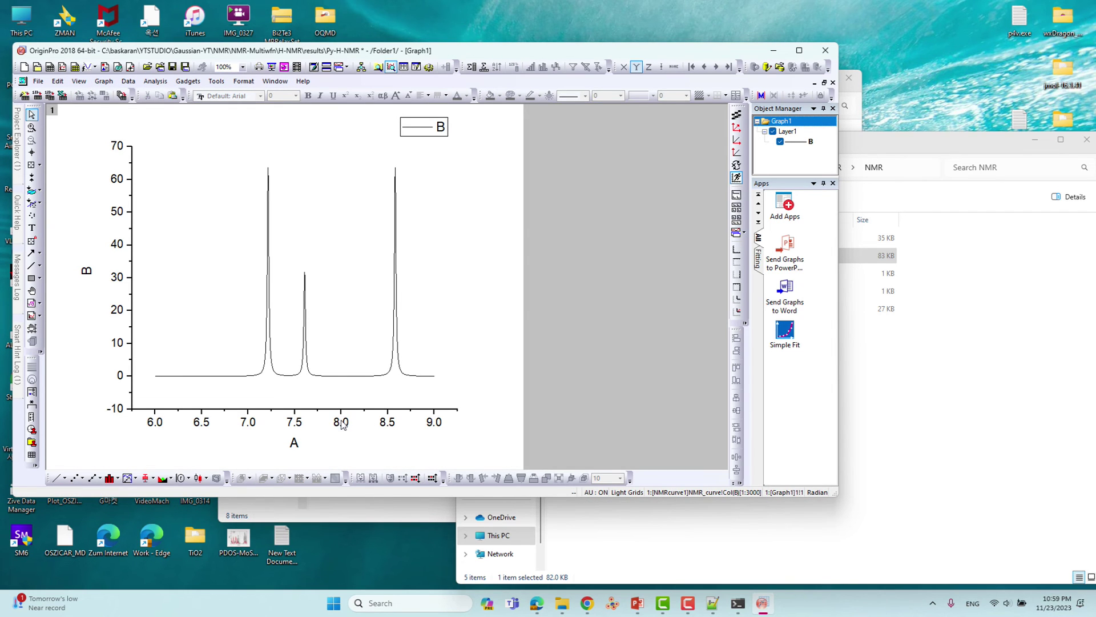
# Reverse the horizontal axis scale of the new line graph
pyautogui.click(181, 409)
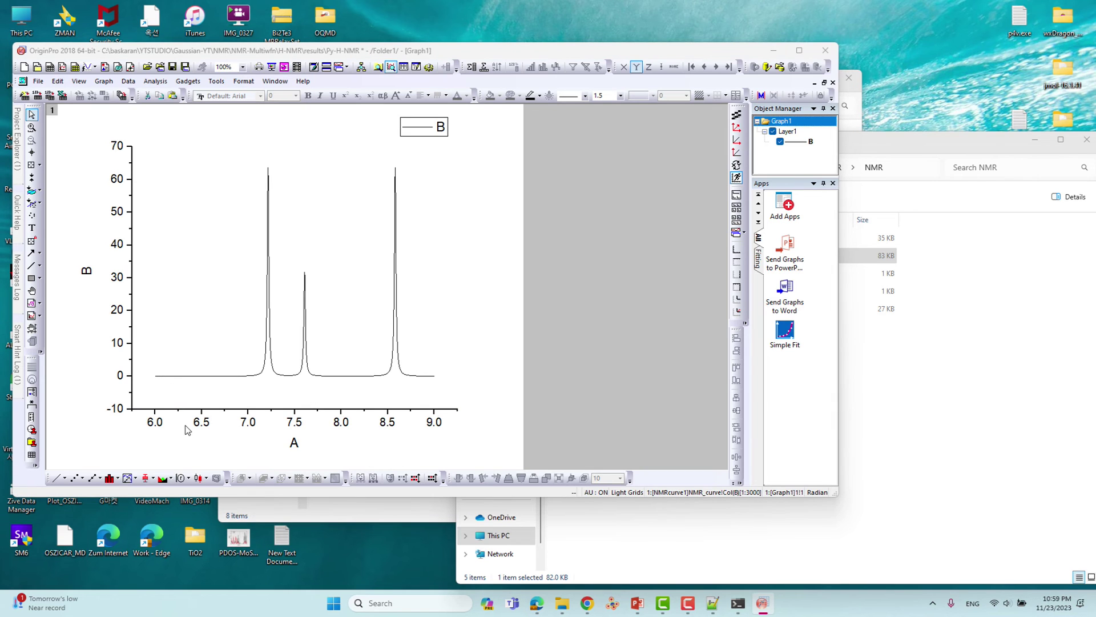
pyautogui.doubleClick(182, 409)
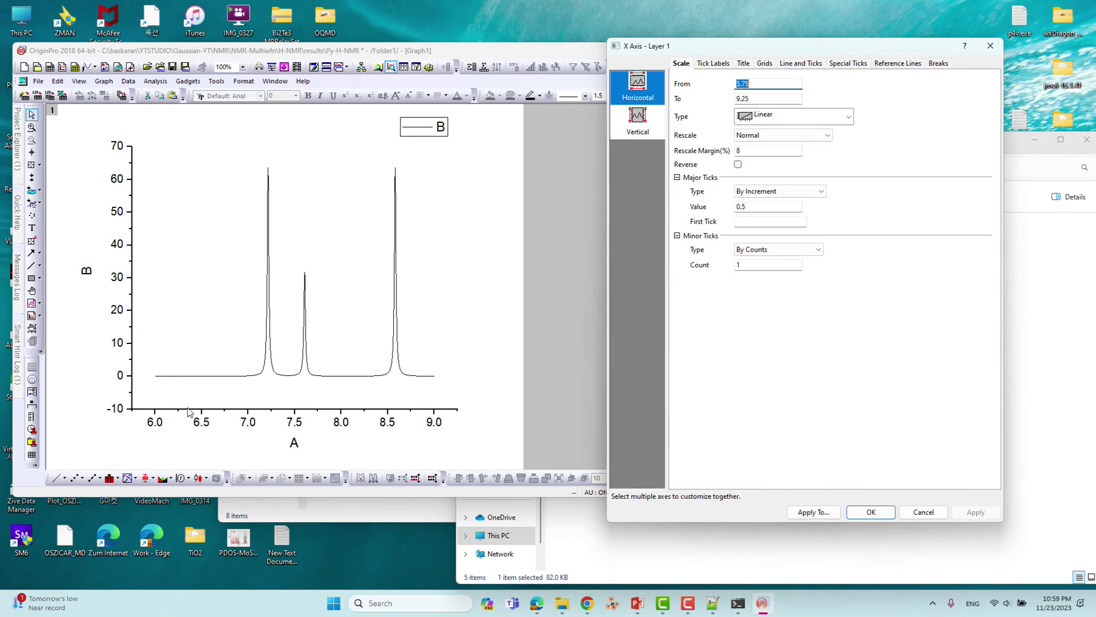
pyautogui.click(738, 165)
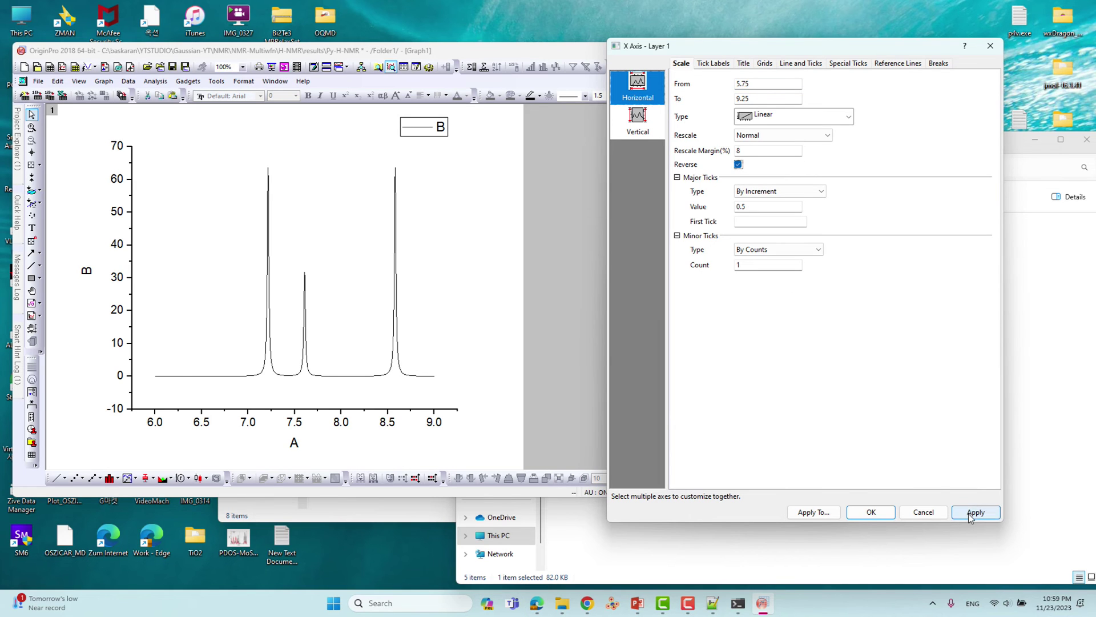
pyautogui.click(974, 511)
pyautogui.click(882, 517)
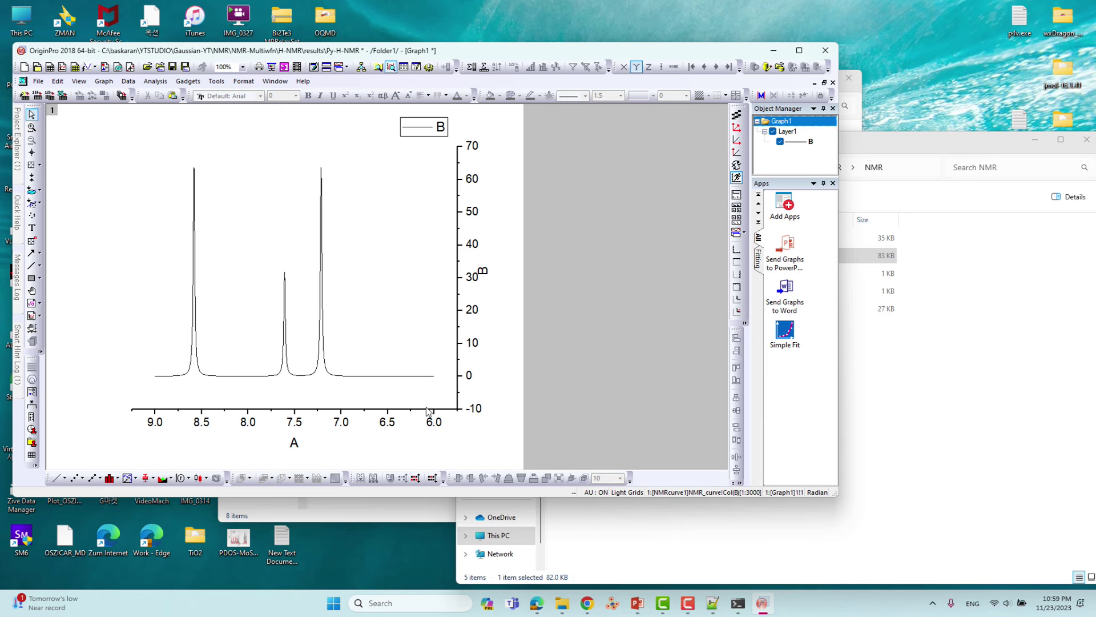
# Maximize OriginPro, then enlarge the new graph and place it beside the finished chemical shift graph for comparison
pyautogui.click(907, 431)
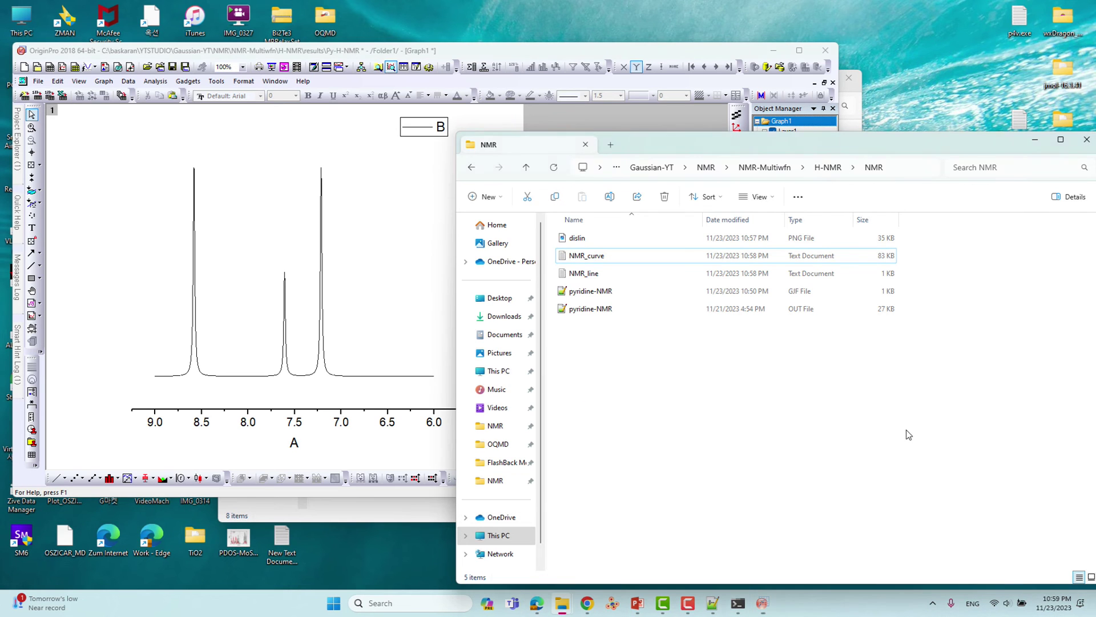
pyautogui.click(799, 50)
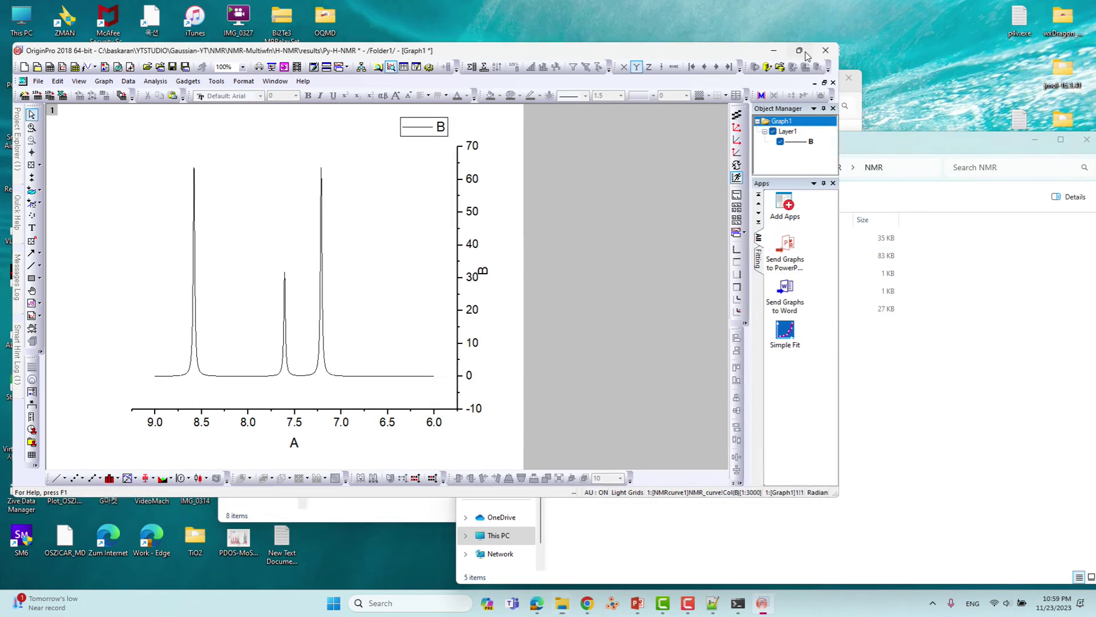
pyautogui.click(1082, 36)
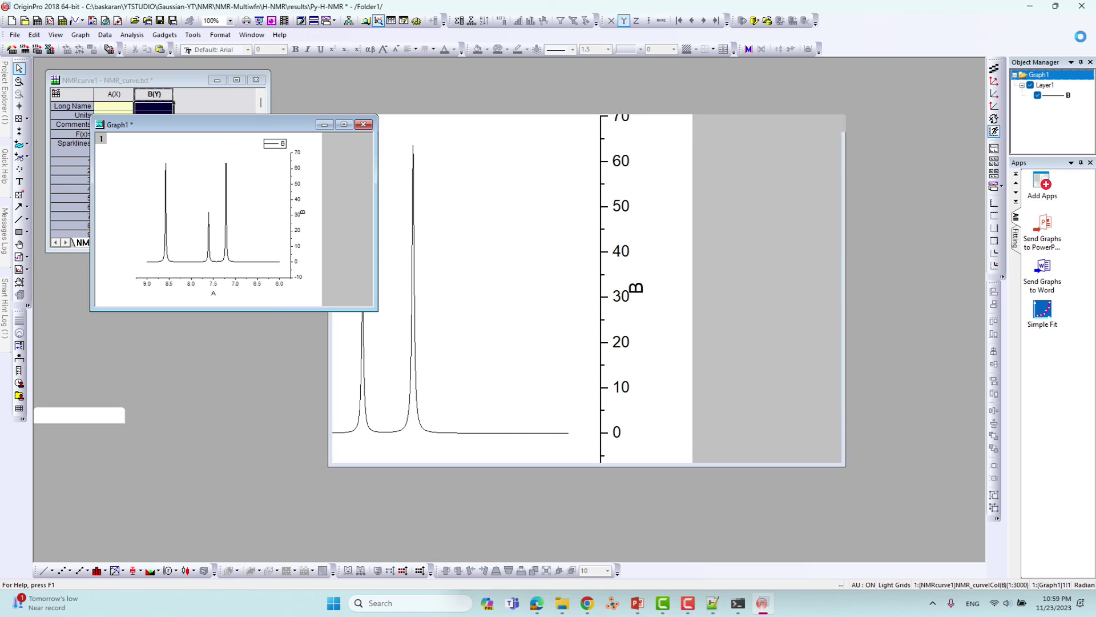
pyautogui.moveTo(659, 136); pyautogui.dragTo(814, 131)
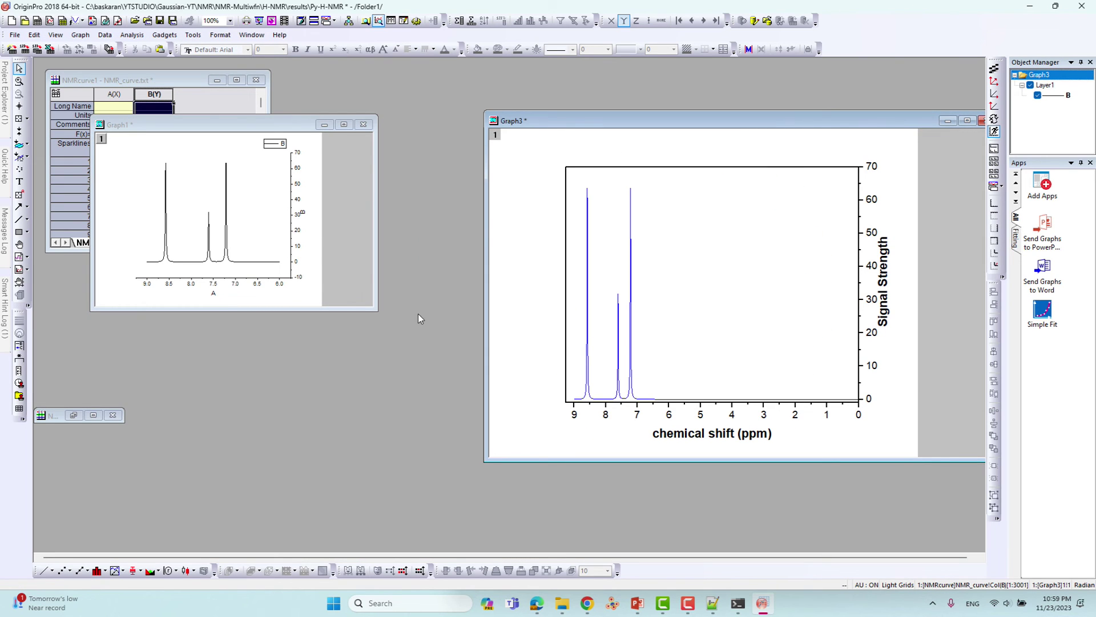
pyautogui.moveTo(372, 310); pyautogui.dragTo(490, 477)
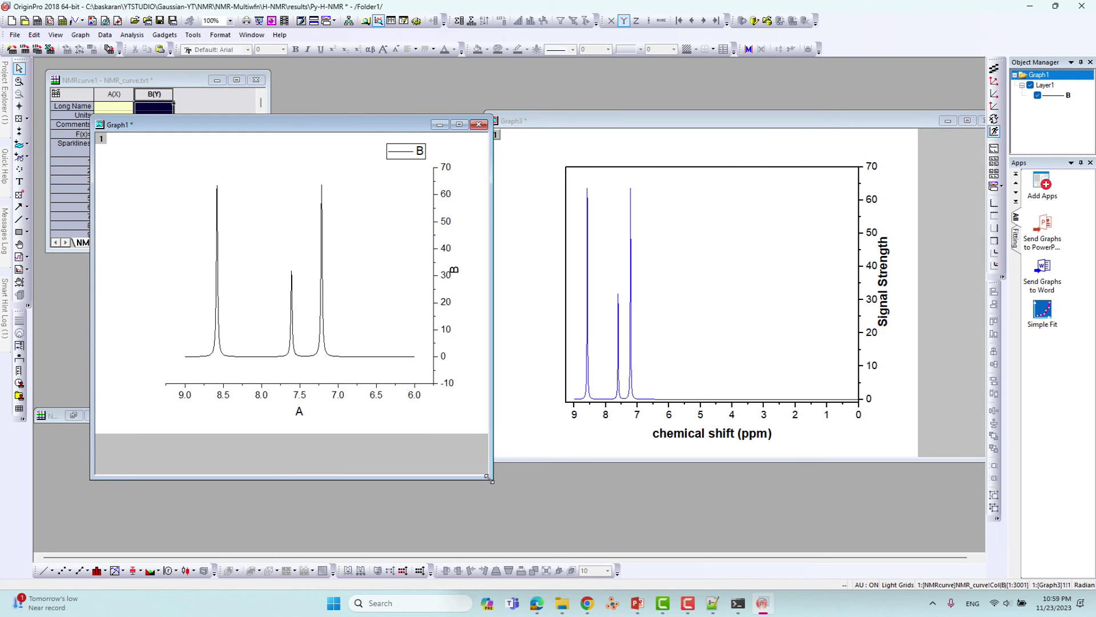
pyautogui.moveTo(359, 133); pyautogui.dragTo(350, 132)
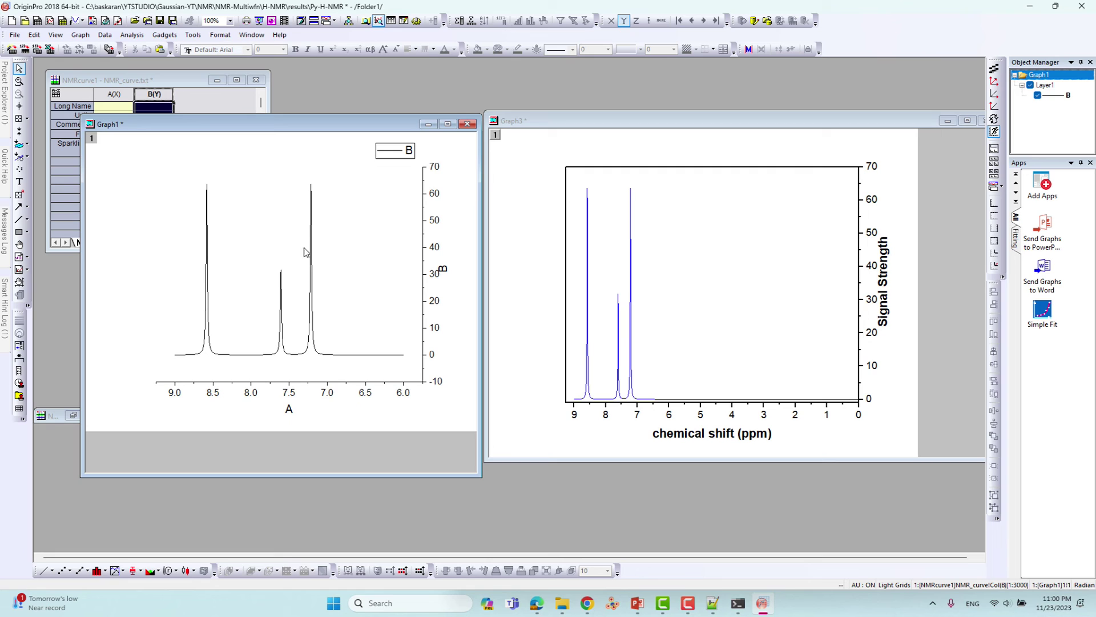
# Change the curve color in the newly plotted graph to Blue
pyautogui.click(312, 267)
pyautogui.doubleClick(312, 267)
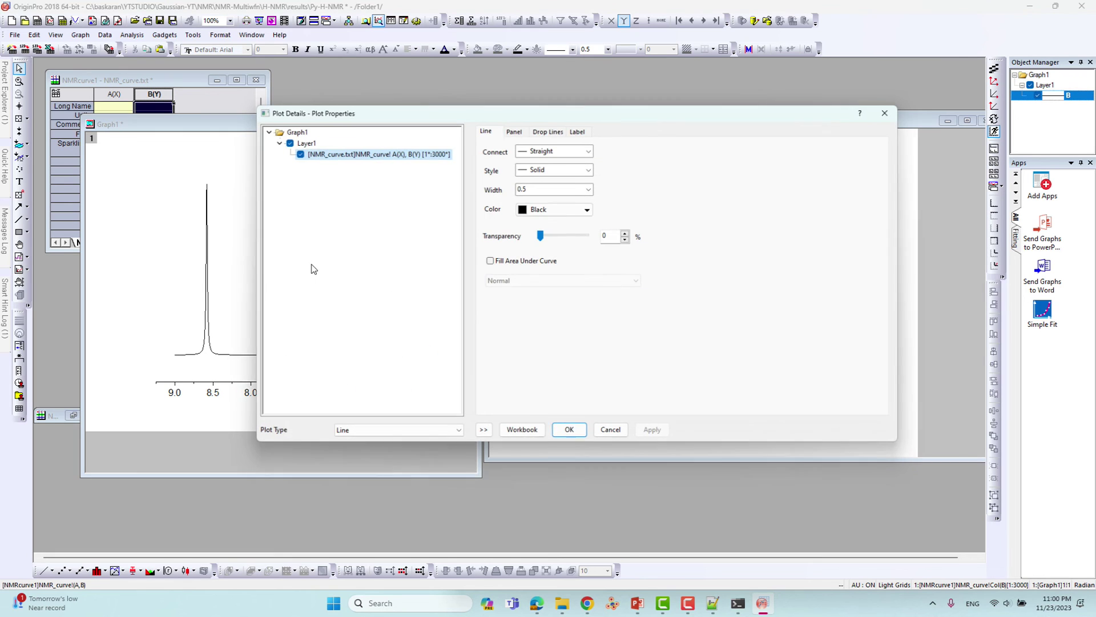
pyautogui.click(542, 210)
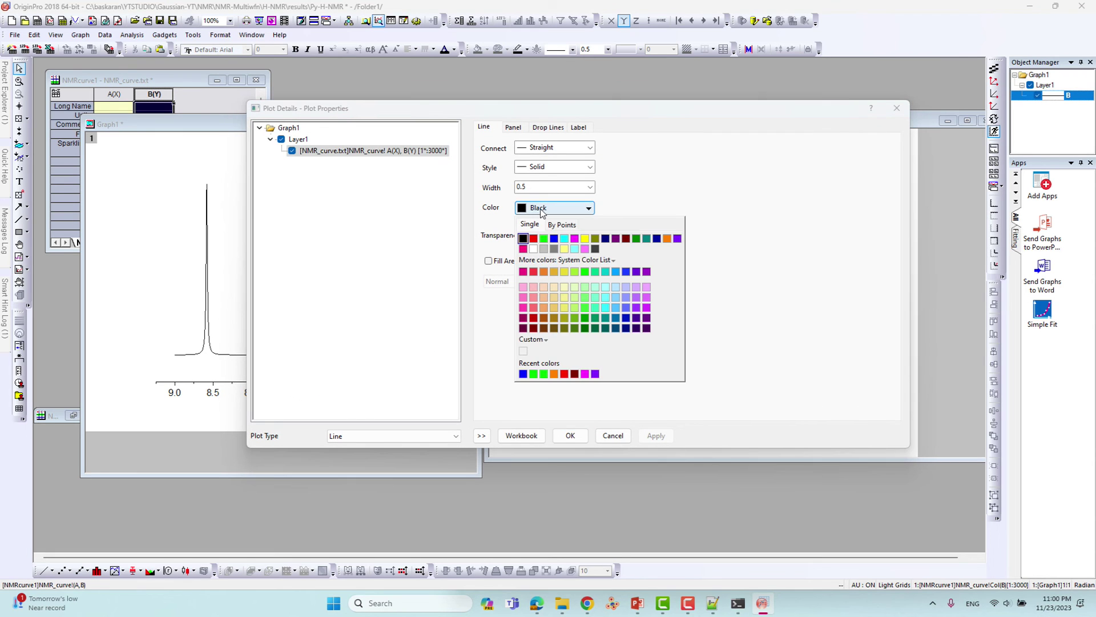
pyautogui.click(554, 239)
pyautogui.click(570, 435)
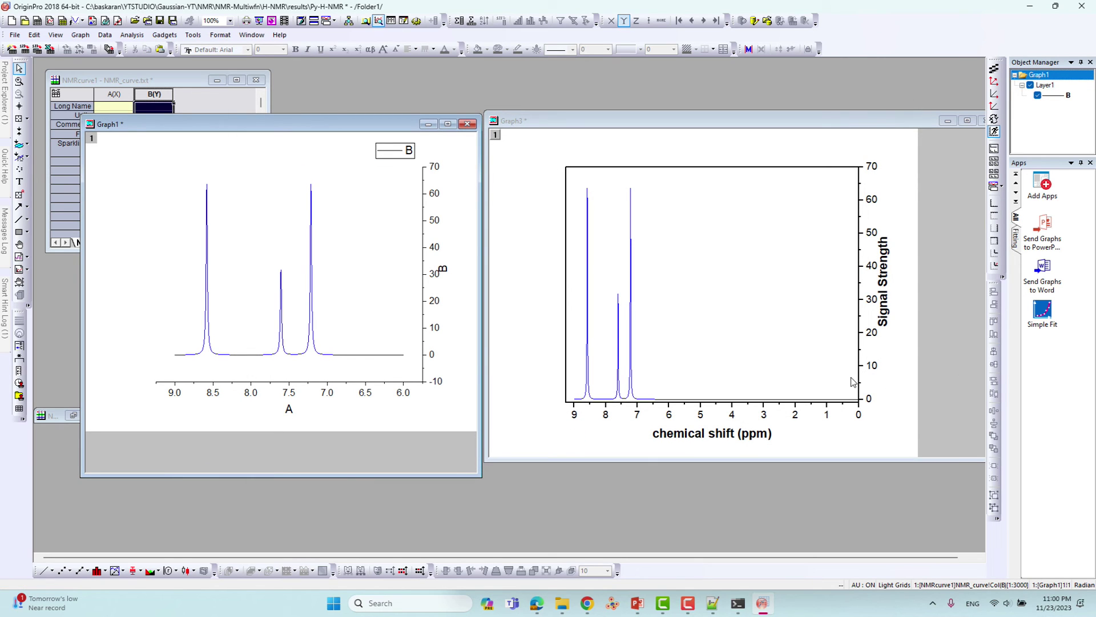
# Maximize the finished chemical shift graph and start a graph export with JPEG (*.jpg) as the image type
pyautogui.moveTo(908, 125); pyautogui.dragTo(857, 135)
pyautogui.click(916, 130)
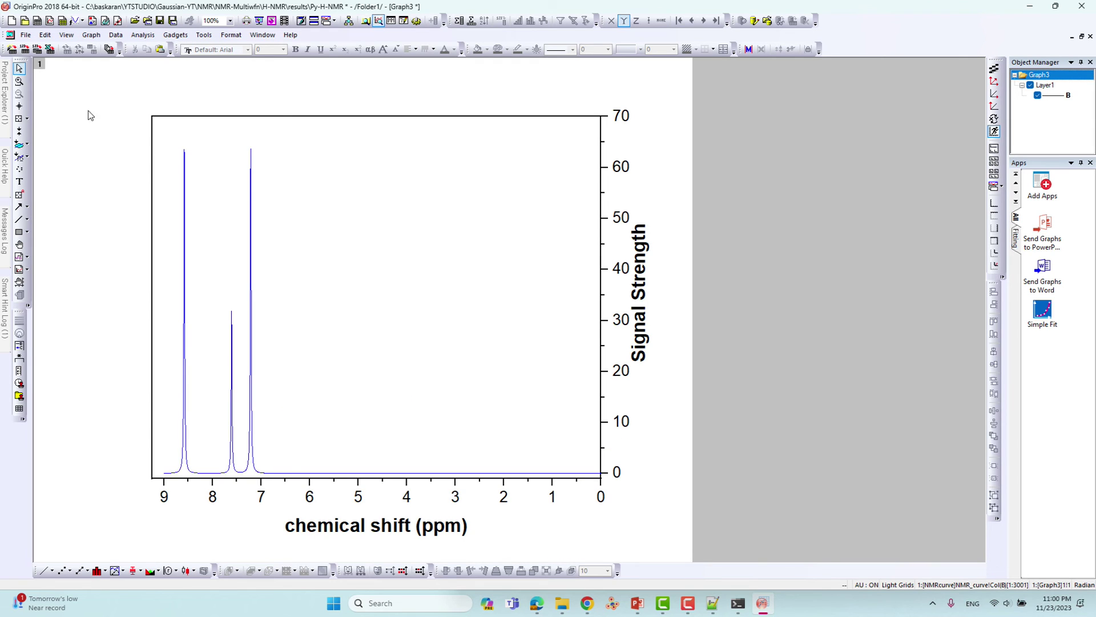
pyautogui.click(25, 35)
pyautogui.moveTo(55, 138)
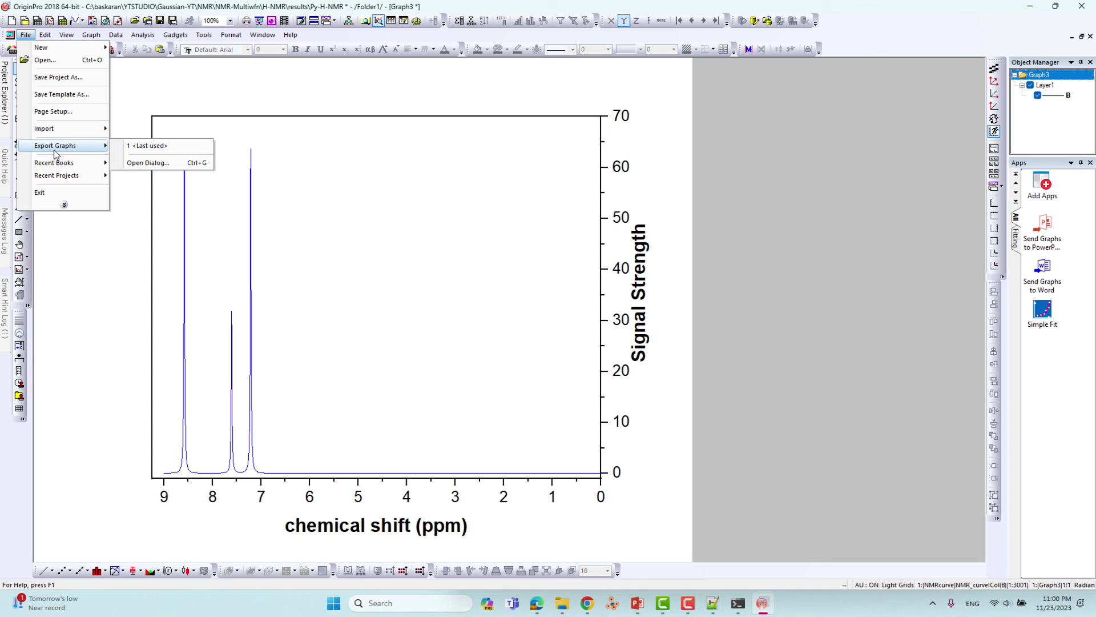
pyautogui.click(159, 163)
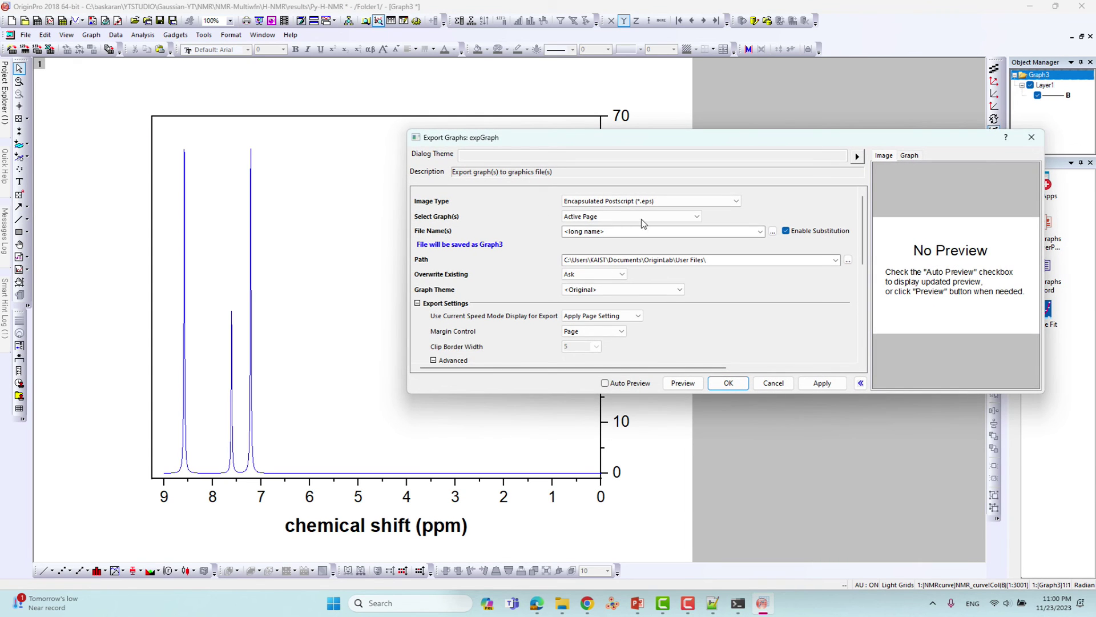
pyautogui.click(659, 202)
pyautogui.click(645, 256)
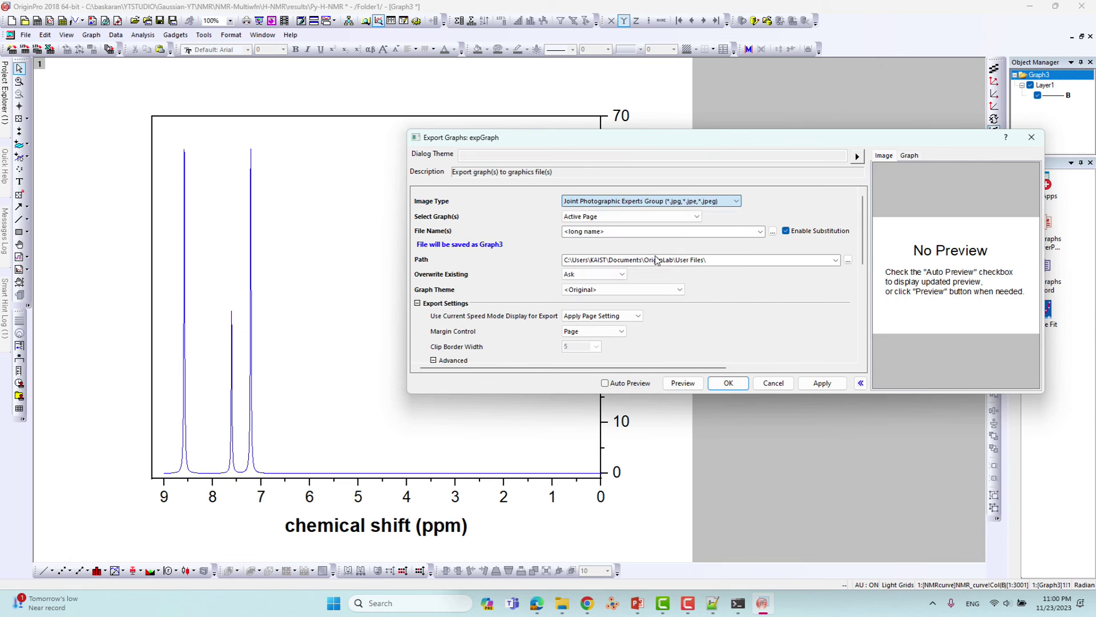
# Export the graph with the file name 1H-NMR to the YTSTUDIO folder at 600 DPI resolution
pyautogui.click(637, 231)
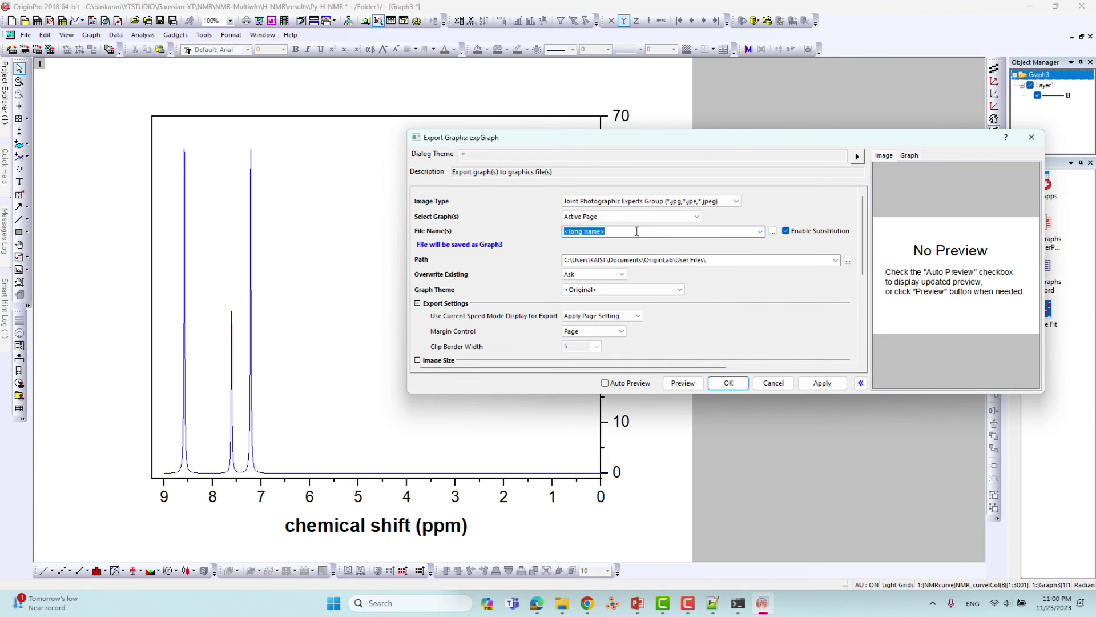
pyautogui.write('H')
pyautogui.write('1')
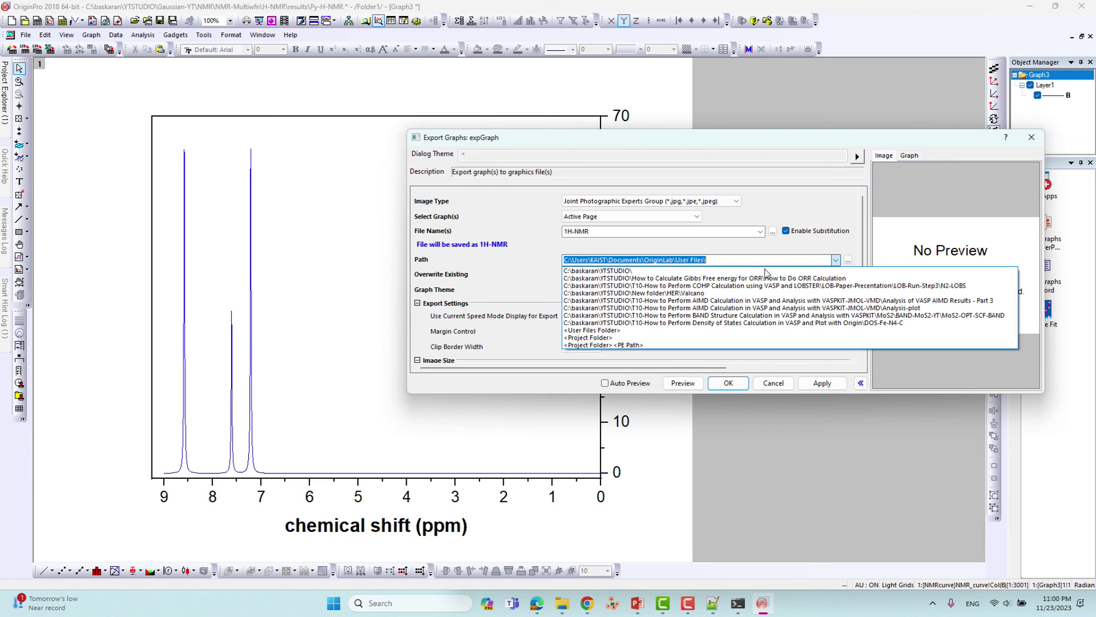
pyautogui.click(675, 272)
pyautogui.scroll(-5, 862, 300)
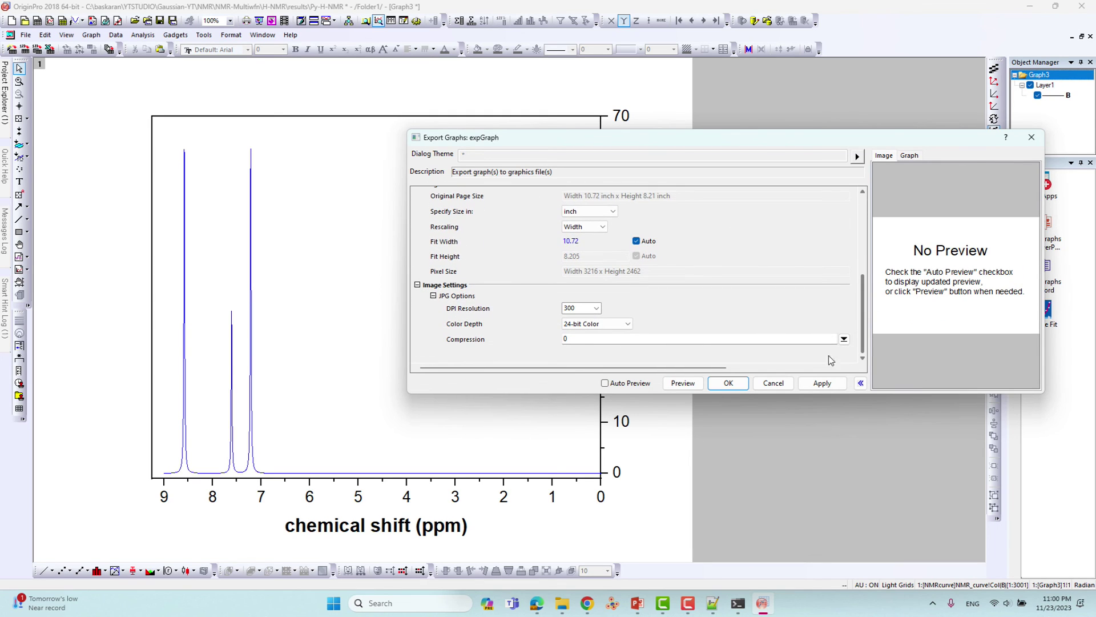
pyautogui.click(596, 307)
pyautogui.click(584, 359)
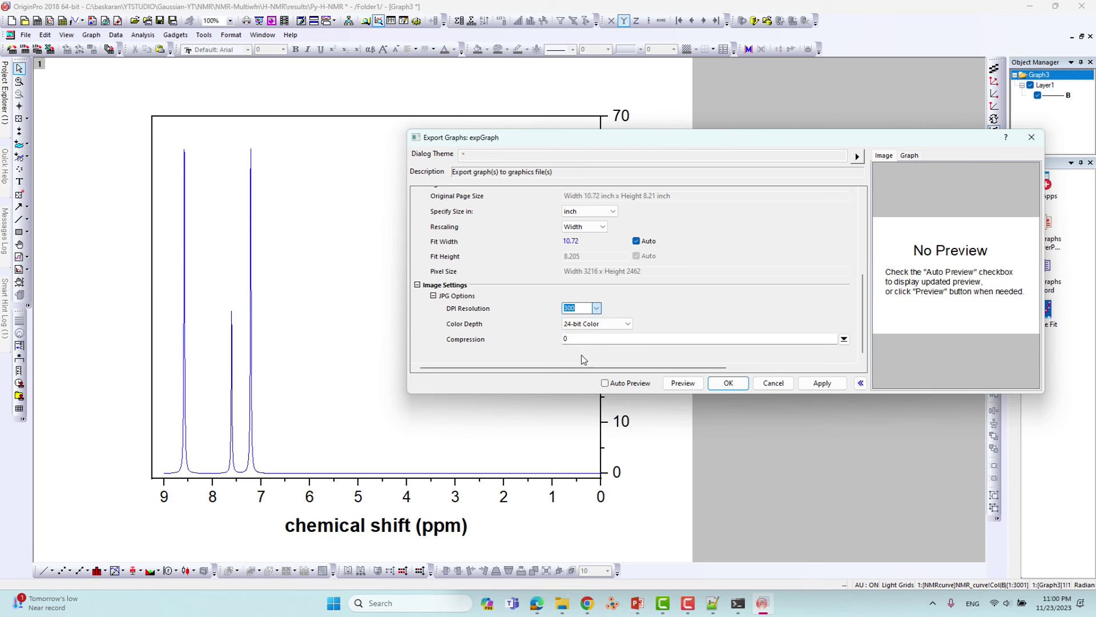
pyautogui.click(728, 382)
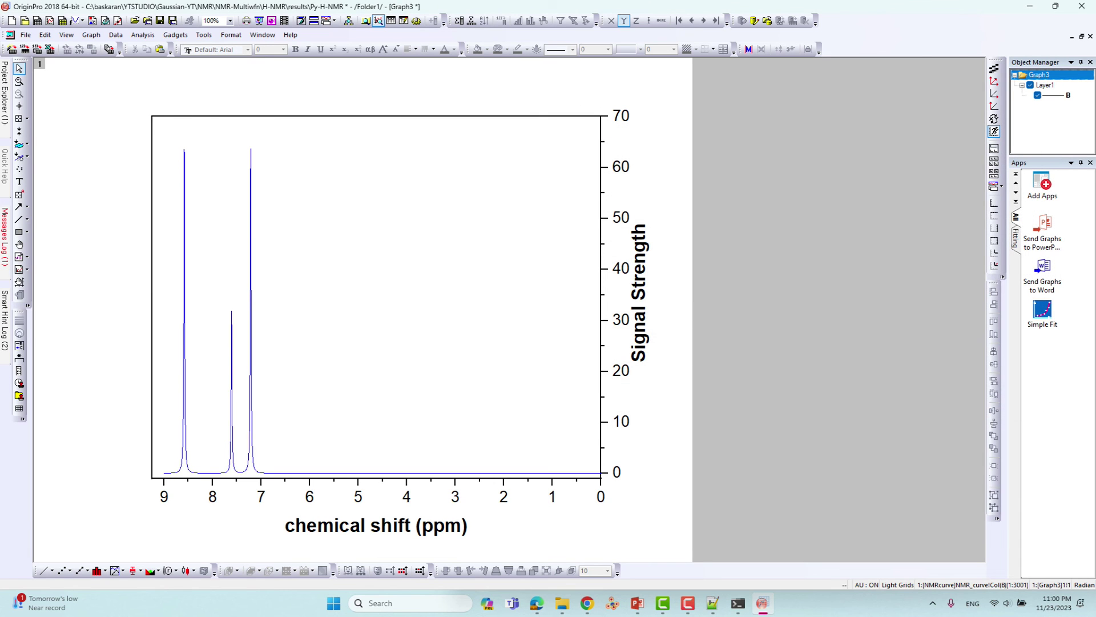
# Clear the other windows out of the way, browse to the YTSTUDIO folder in File Explorer and open the exported 1H-NMR image
pyautogui.click(1029, 7)
pyautogui.click(659, 101)
pyautogui.click(796, 78)
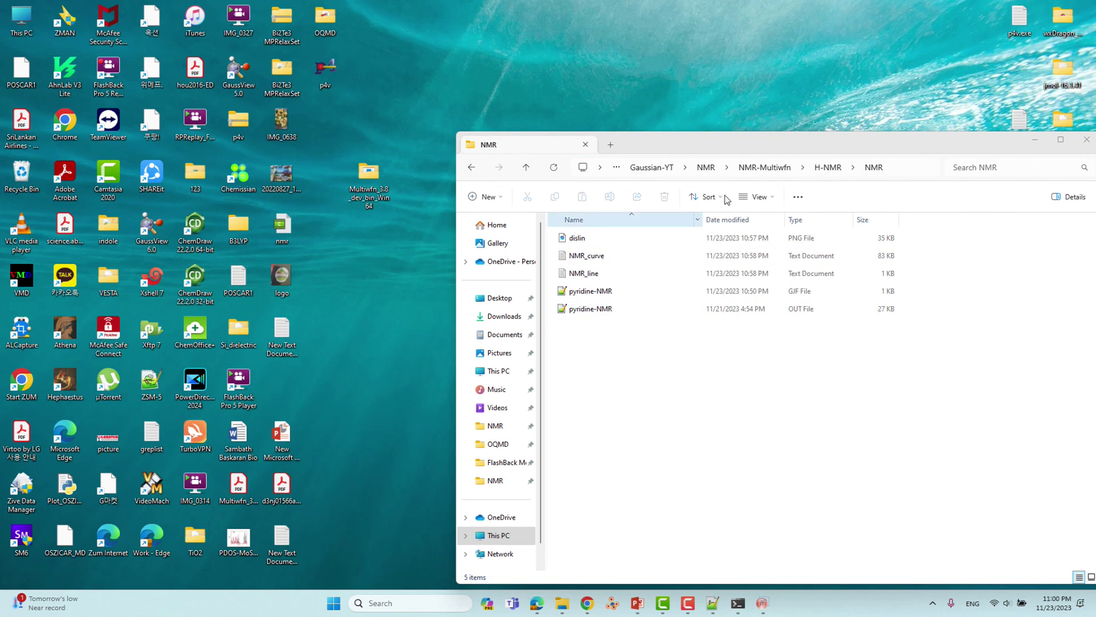
pyautogui.moveTo(737, 152); pyautogui.dragTo(622, 160)
pyautogui.click(530, 177)
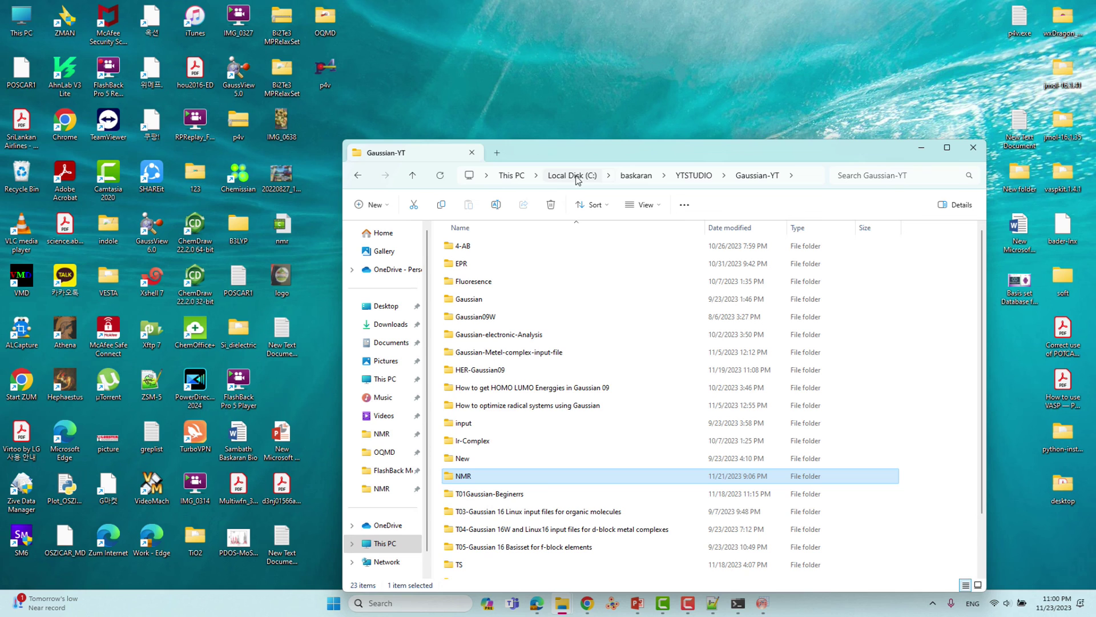
pyautogui.click(682, 178)
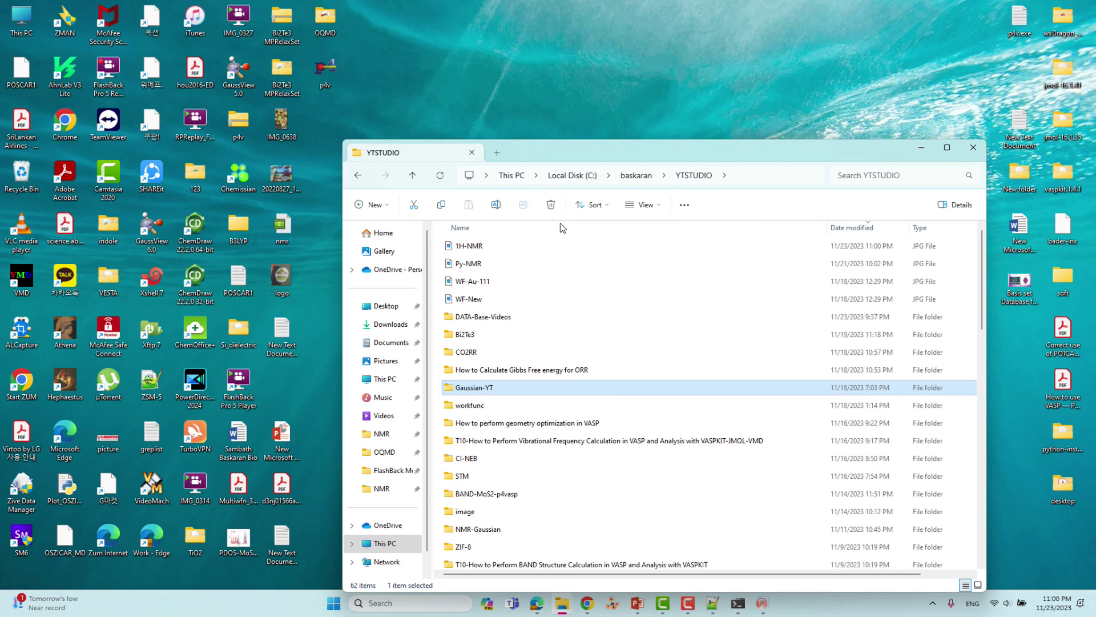
pyautogui.click(478, 251)
pyautogui.doubleClick(478, 252)
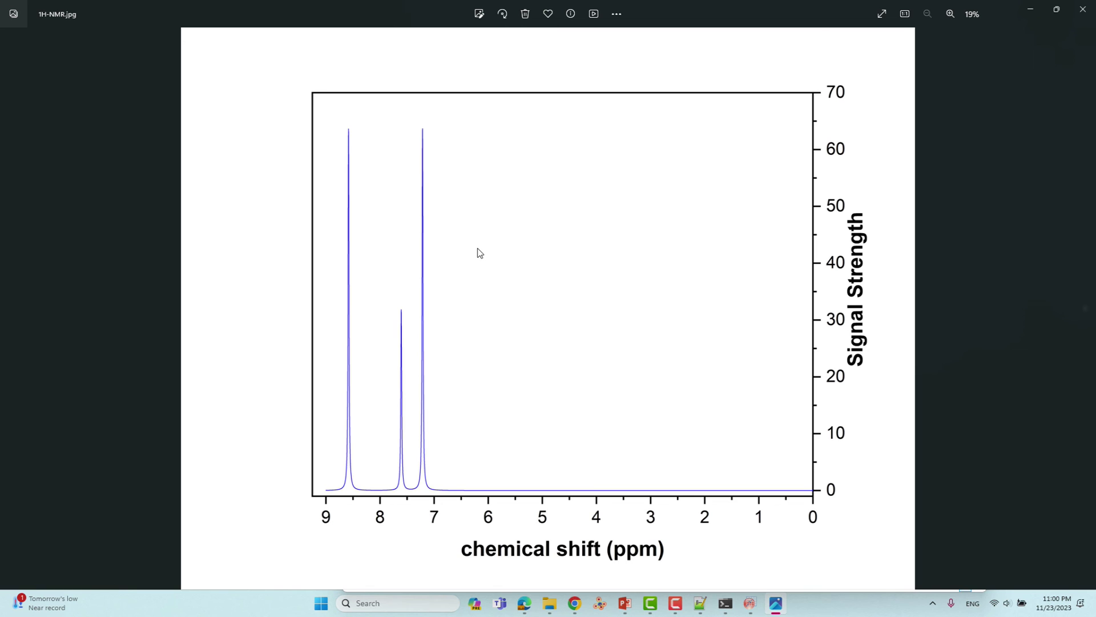
# Crop the white margins on all four sides of the image to about 5059 x 4278 pixels and save over the original file
pyautogui.click(473, 16)
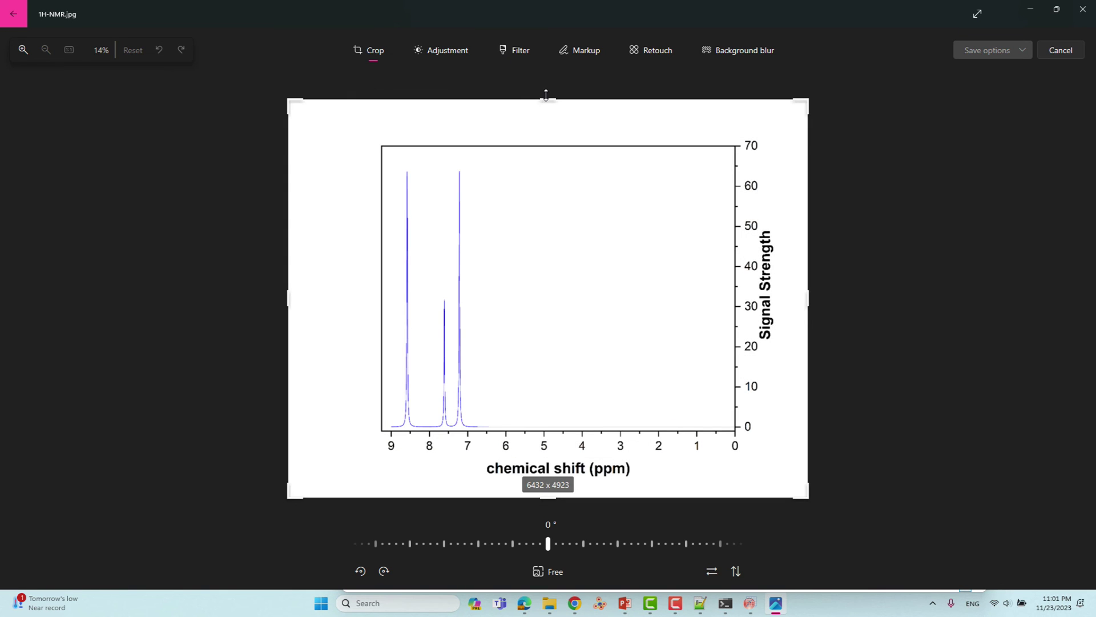
pyautogui.moveTo(546, 95); pyautogui.dragTo(545, 140)
pyautogui.moveTo(265, 297); pyautogui.dragTo(351, 298)
pyautogui.moveTo(558, 501); pyautogui.dragTo(558, 481)
pyautogui.moveTo(796, 295); pyautogui.dragTo(767, 297)
pyautogui.click(1008, 51)
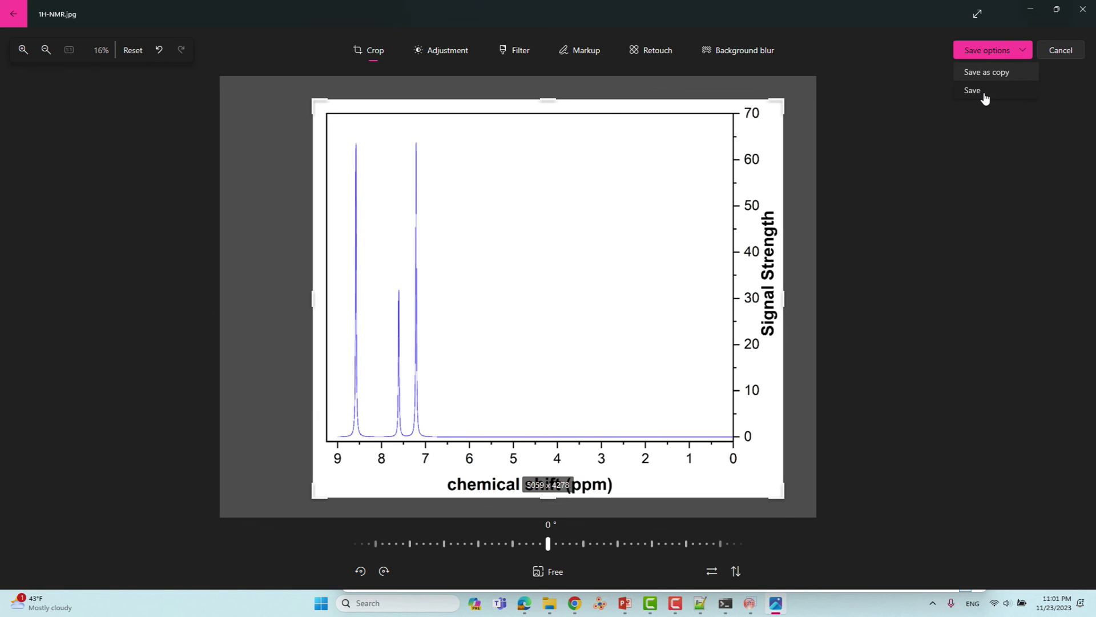
pyautogui.click(985, 99)
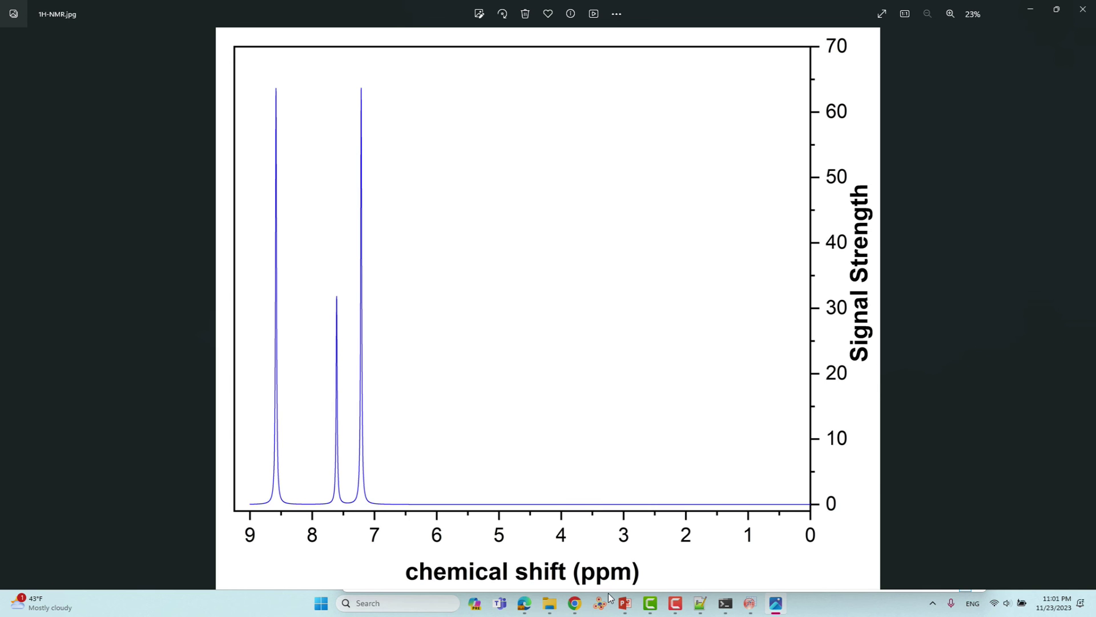
# Switch to the NMR-Multiwfn presentation in PowerPoint and show slide 2, Thank You for Watching, as a full-screen slide show
pyautogui.click(623, 605)
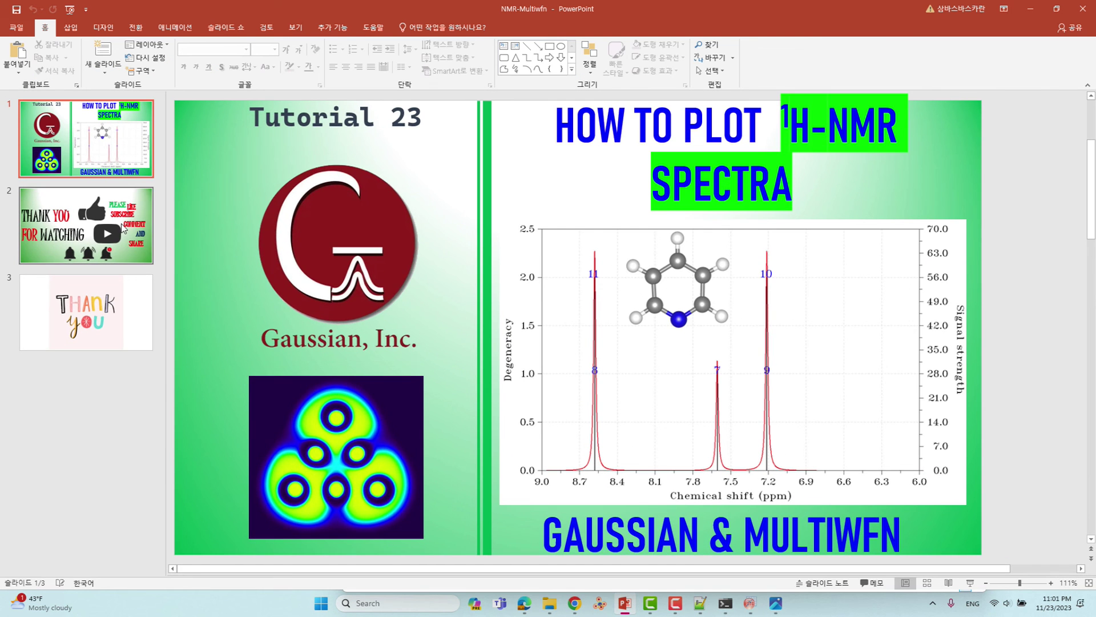
pyautogui.click(86, 225)
pyautogui.click(974, 582)
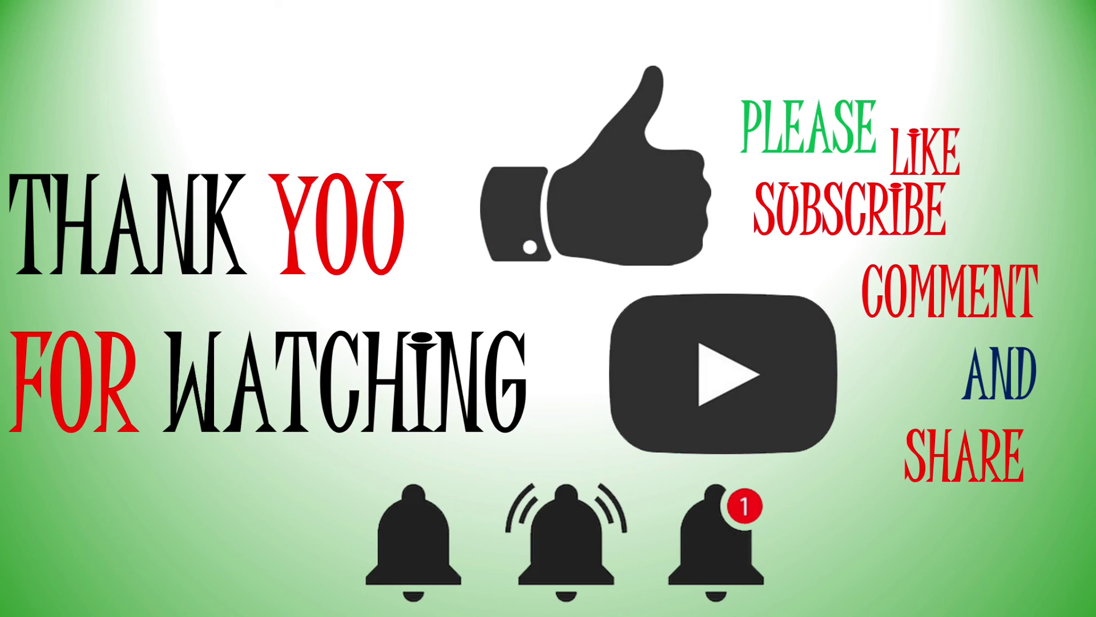